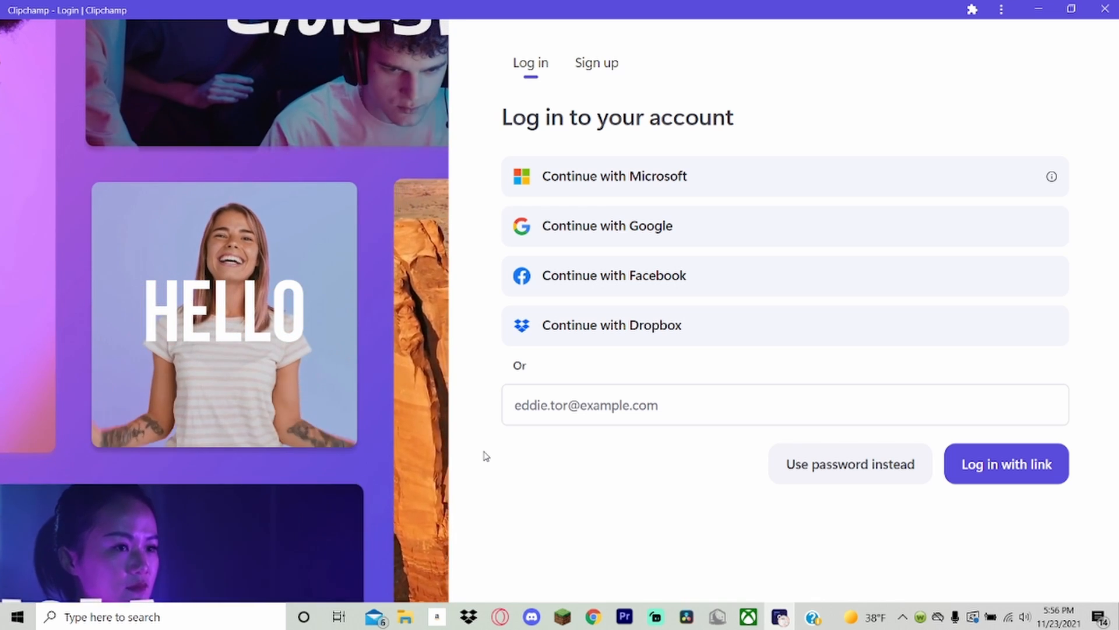
Log in to the existing Clipchamp account using Google, choosing the first listed account.
drag(513, 113, 757, 120)
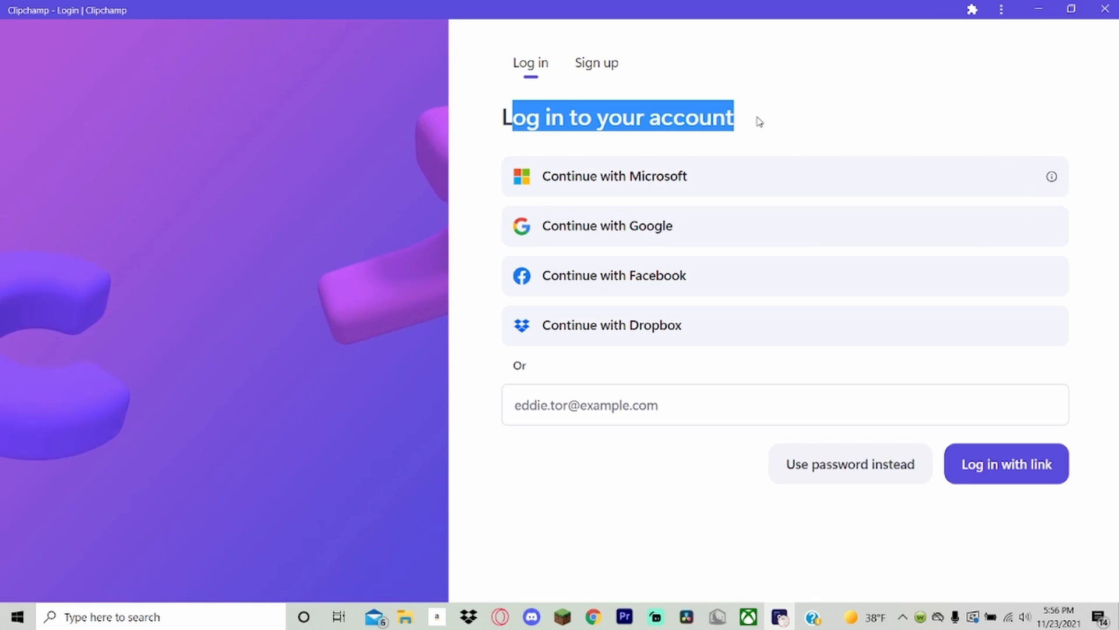
click(589, 66)
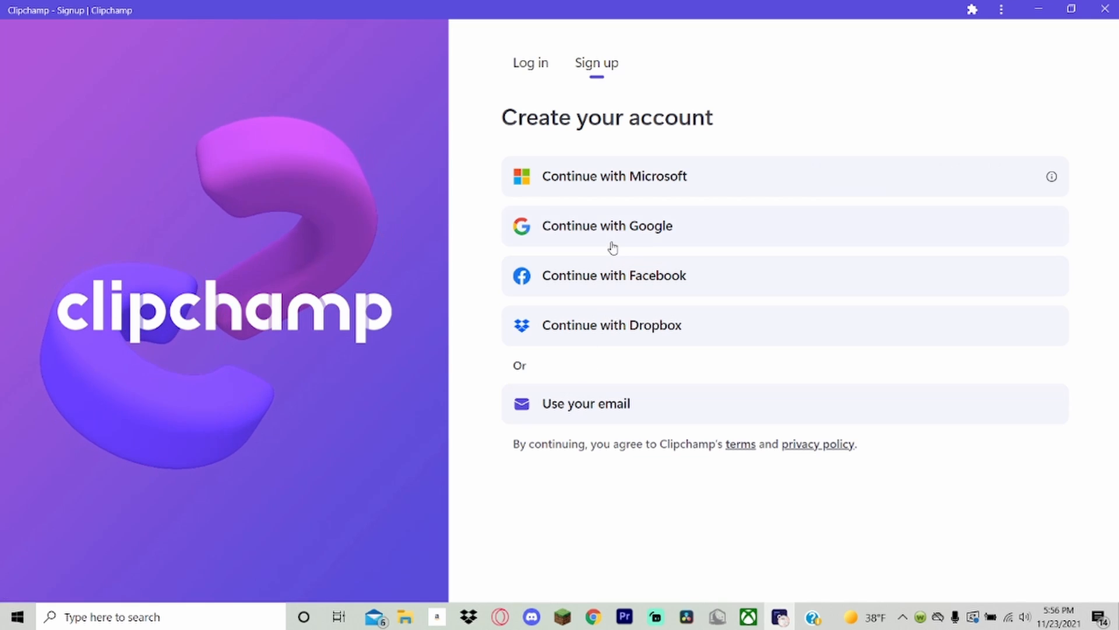
click(541, 68)
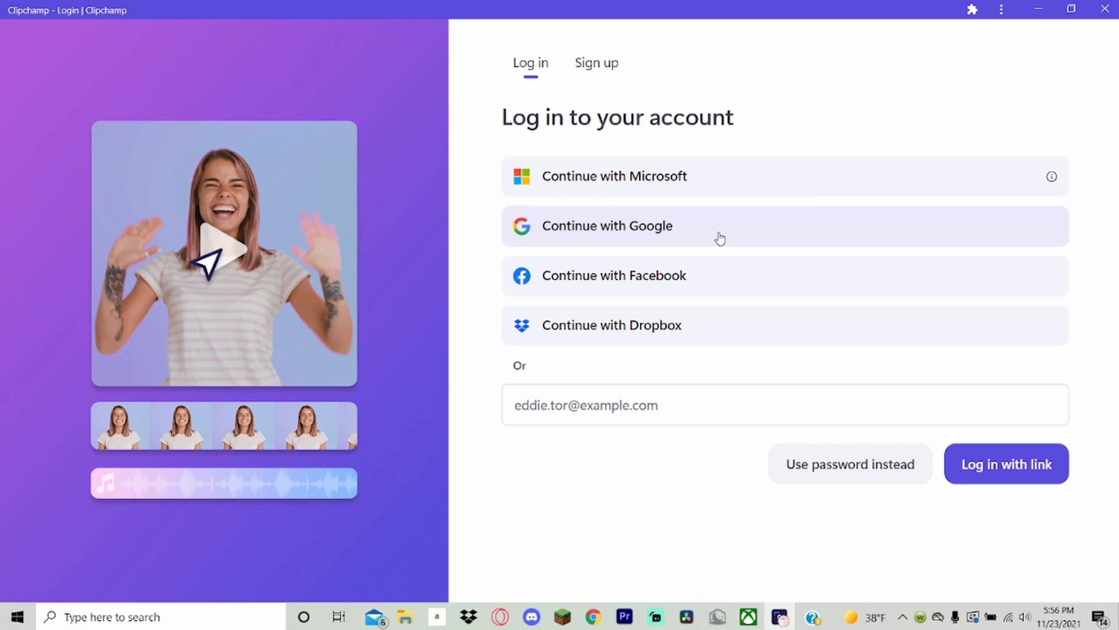
click(720, 238)
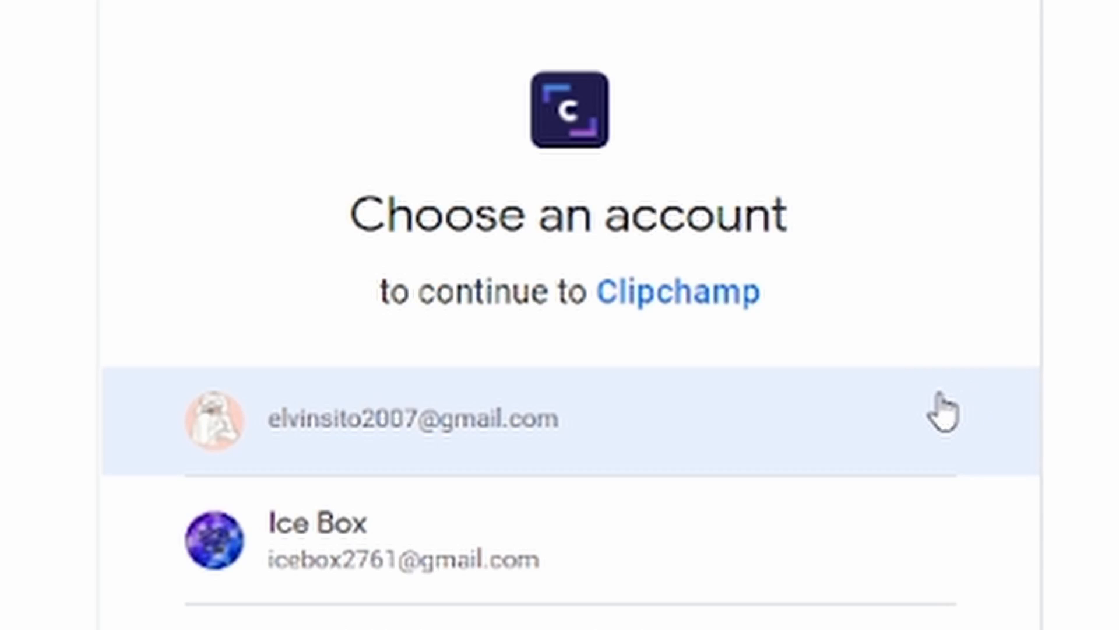
click(941, 403)
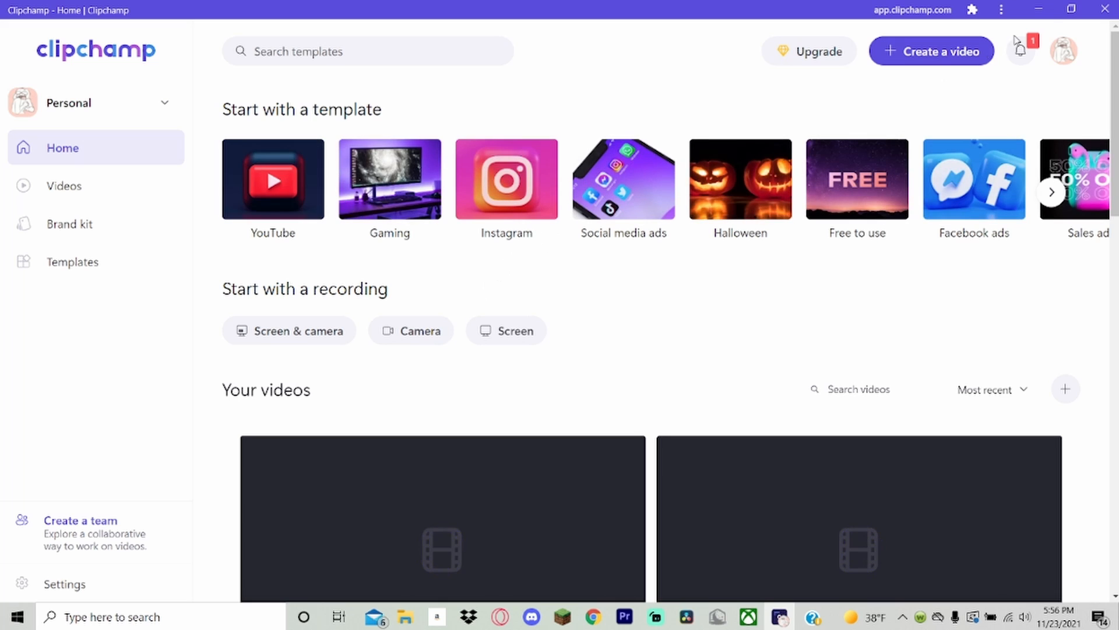
Look through the existing videos on the home page and review the available subscription plans.
scroll(750, 170, down, 10)
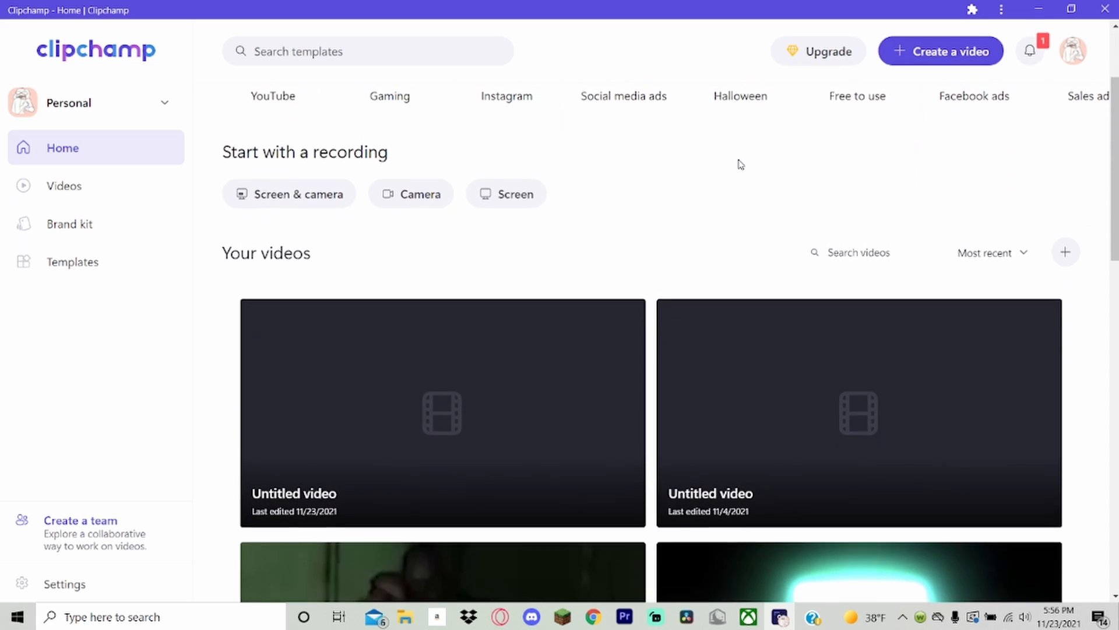
scroll(518, 288, up, 9)
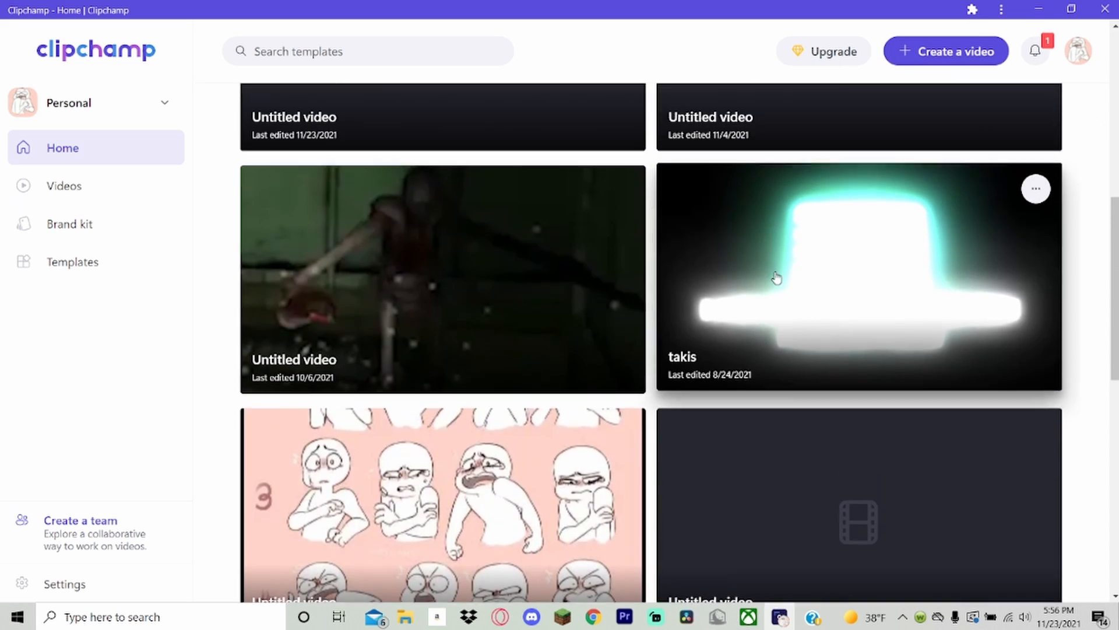
scroll(669, 217, up, 1)
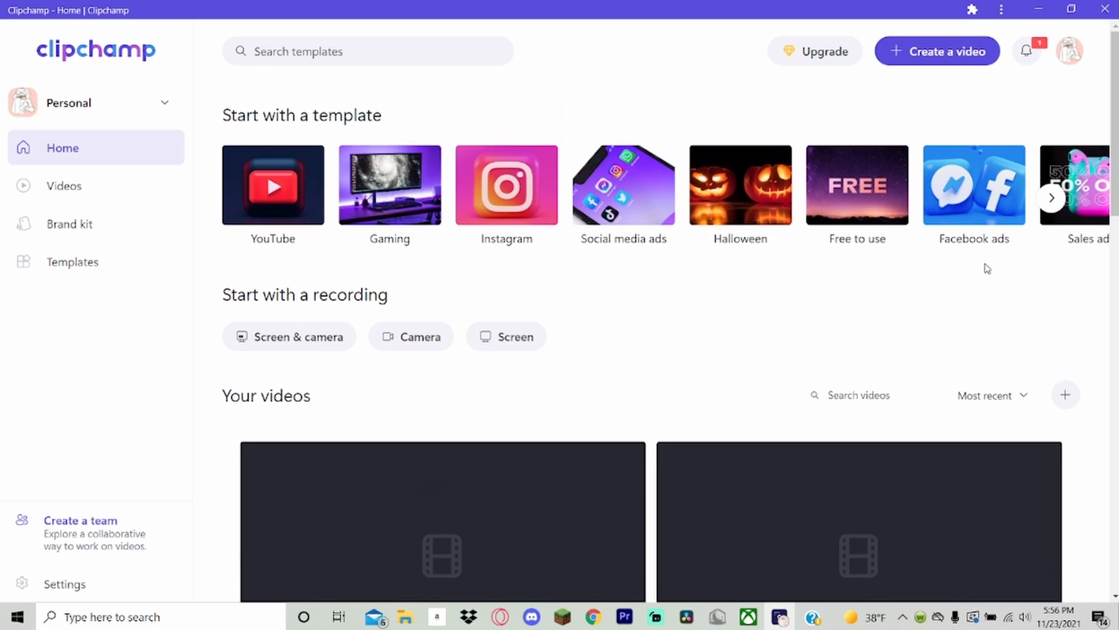
scroll(674, 389, down, 5)
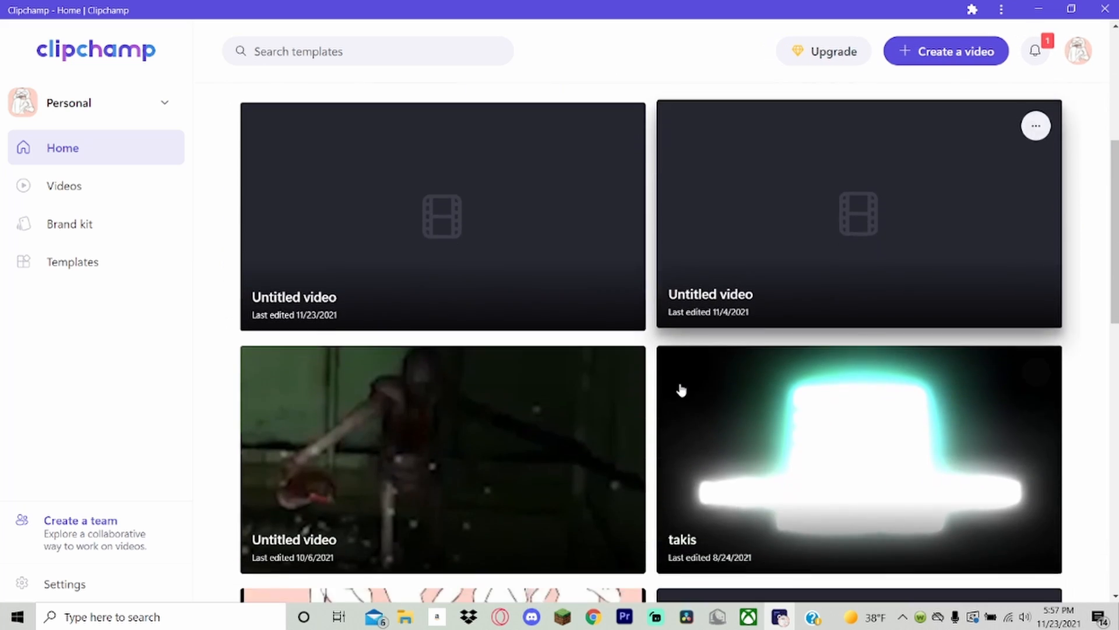
scroll(680, 387, up, 5)
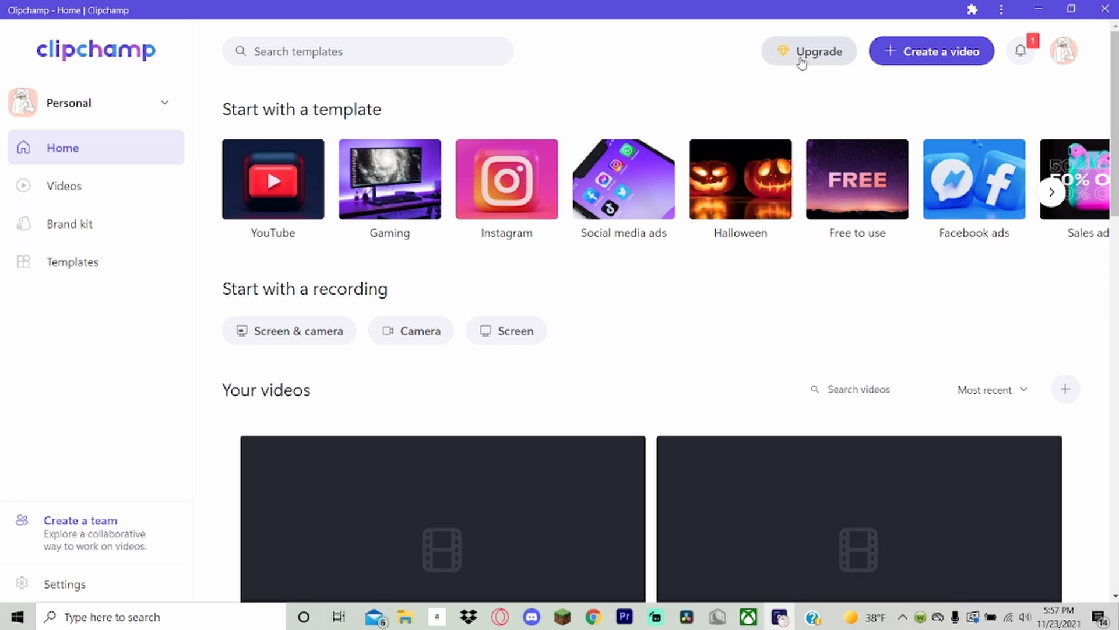
click(802, 63)
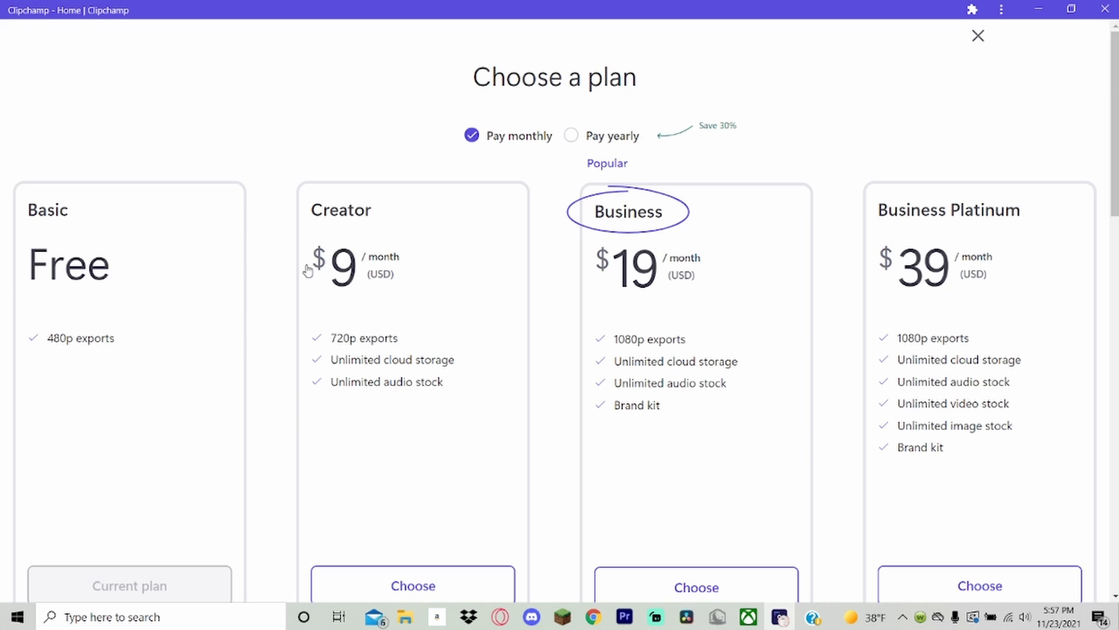
click(978, 36)
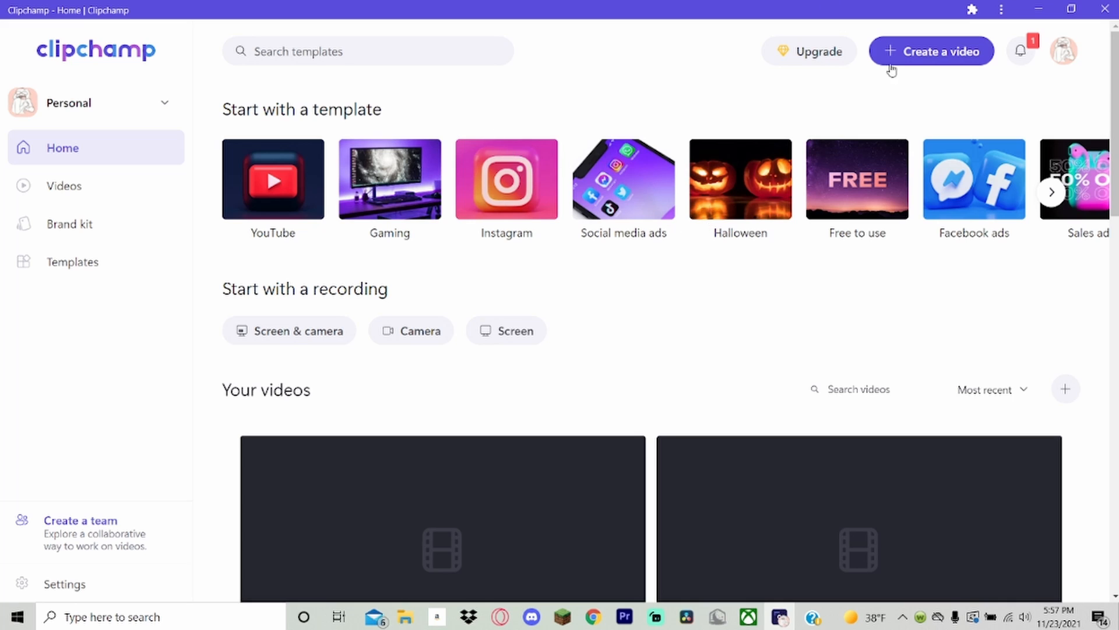
Create a new video project, display its media library and name the project TEST.
click(919, 57)
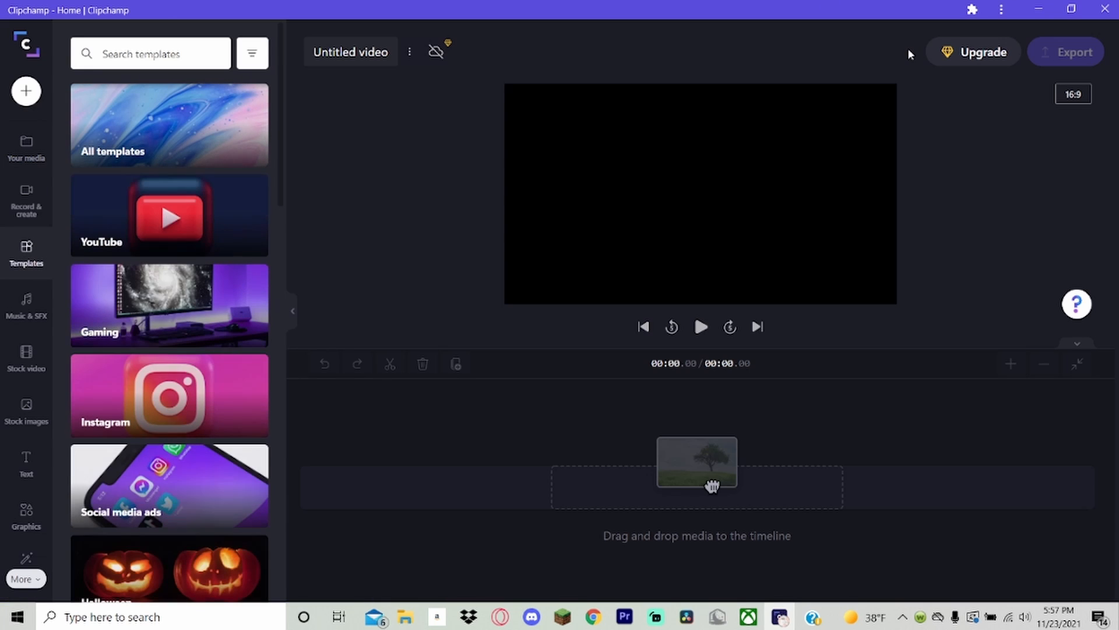
scroll(130, 135, down, 10)
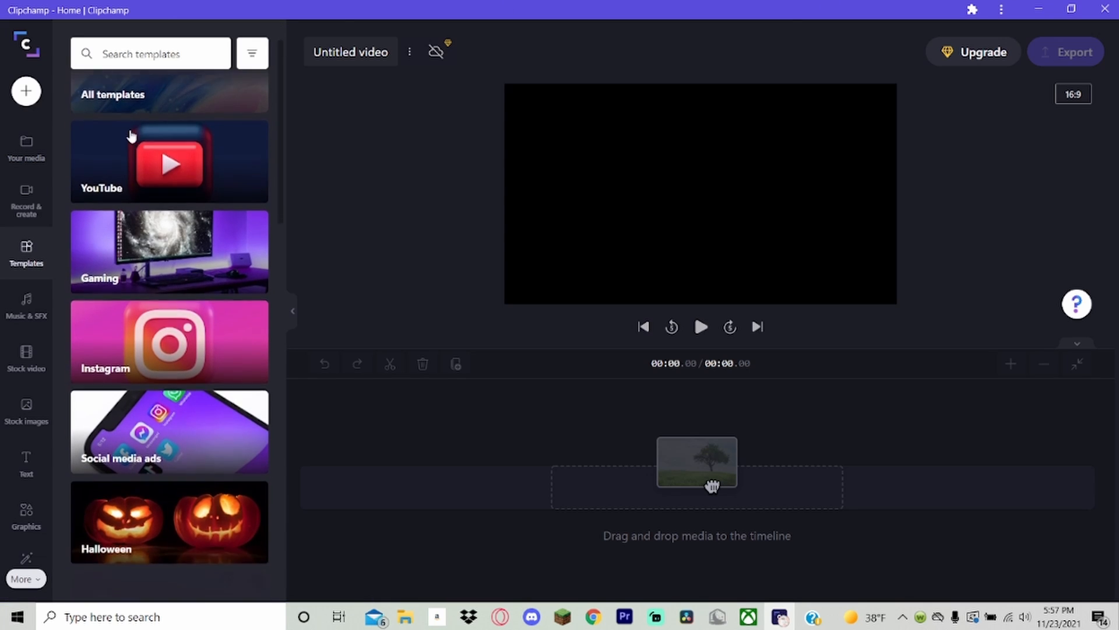
scroll(197, 357, down, 5)
scroll(187, 379, up, 10)
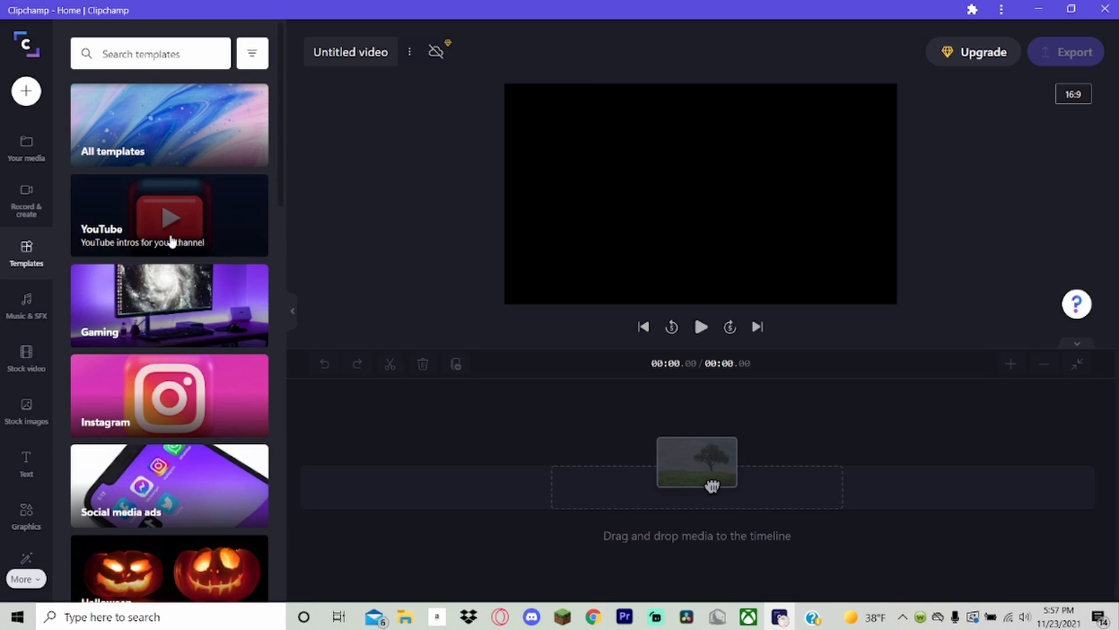
click(32, 153)
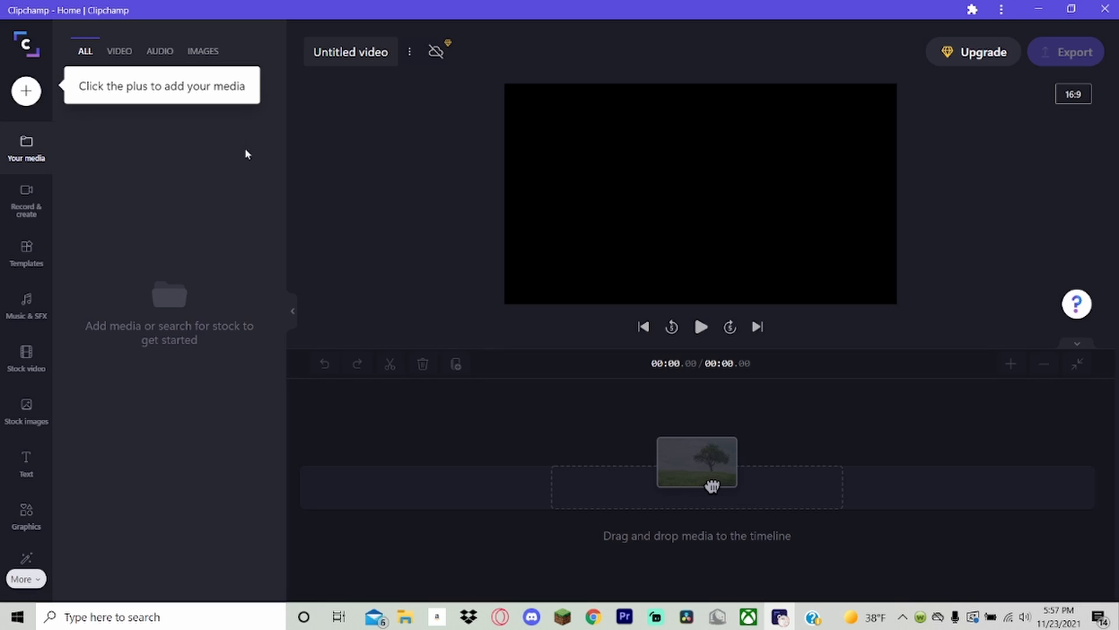
click(386, 52)
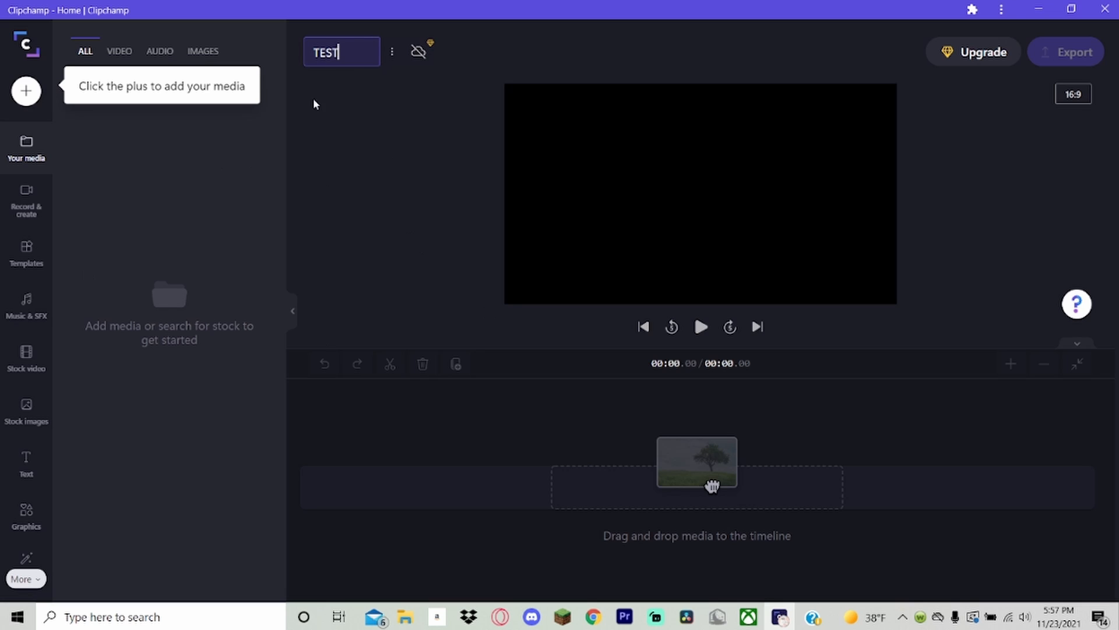
Import video-_4_.mp4 from the Downloads folder in File Explorer into the project's media.
click(26, 93)
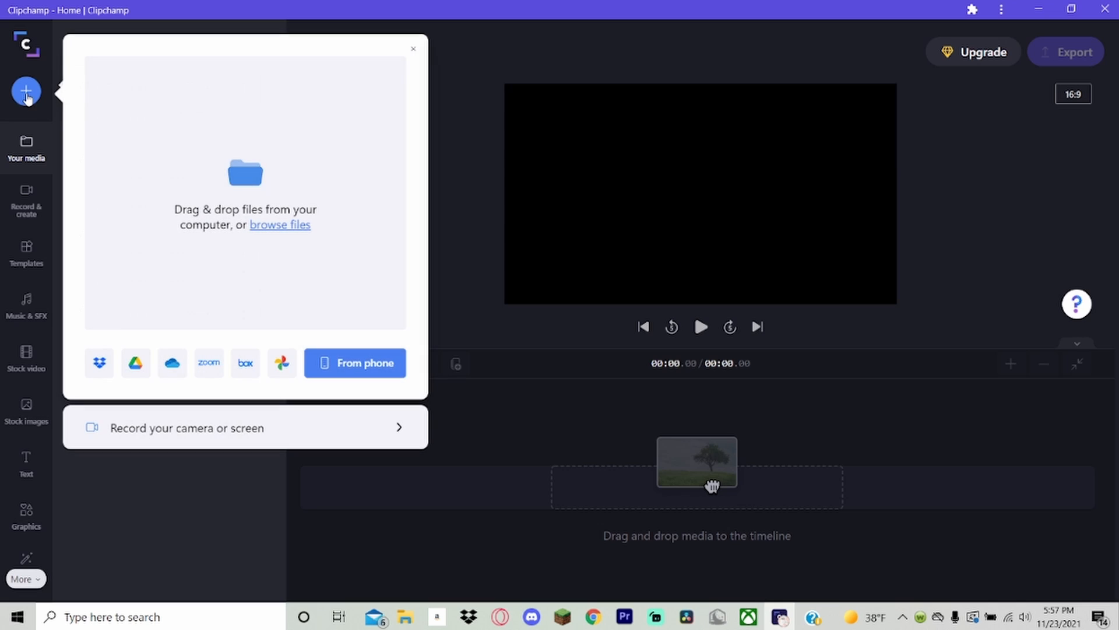
click(271, 225)
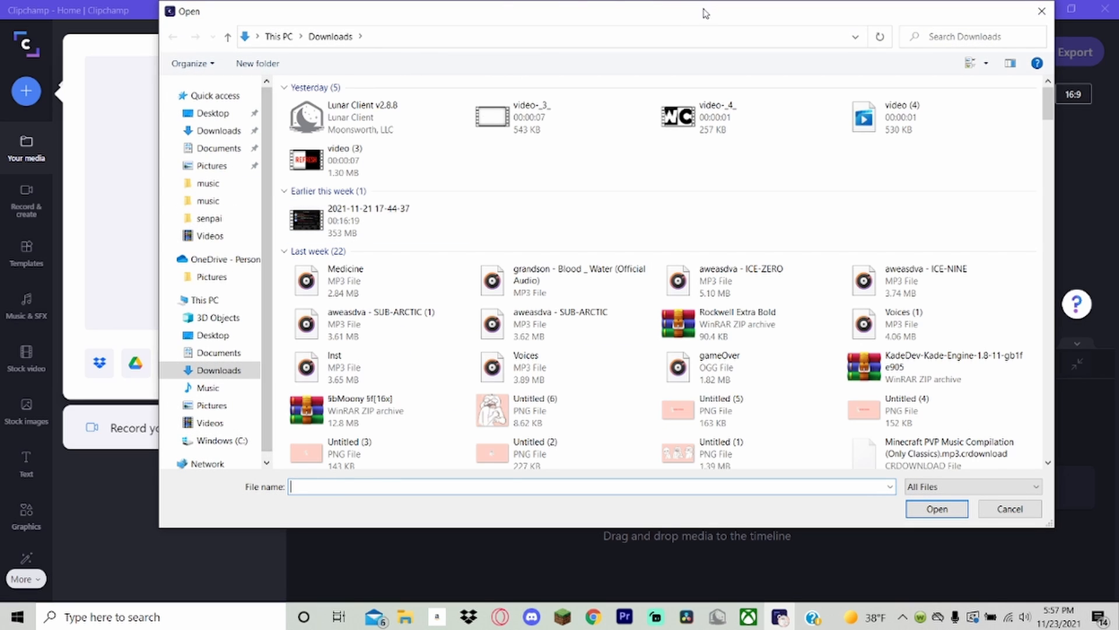
drag(705, 13, 637, 11)
click(979, 8)
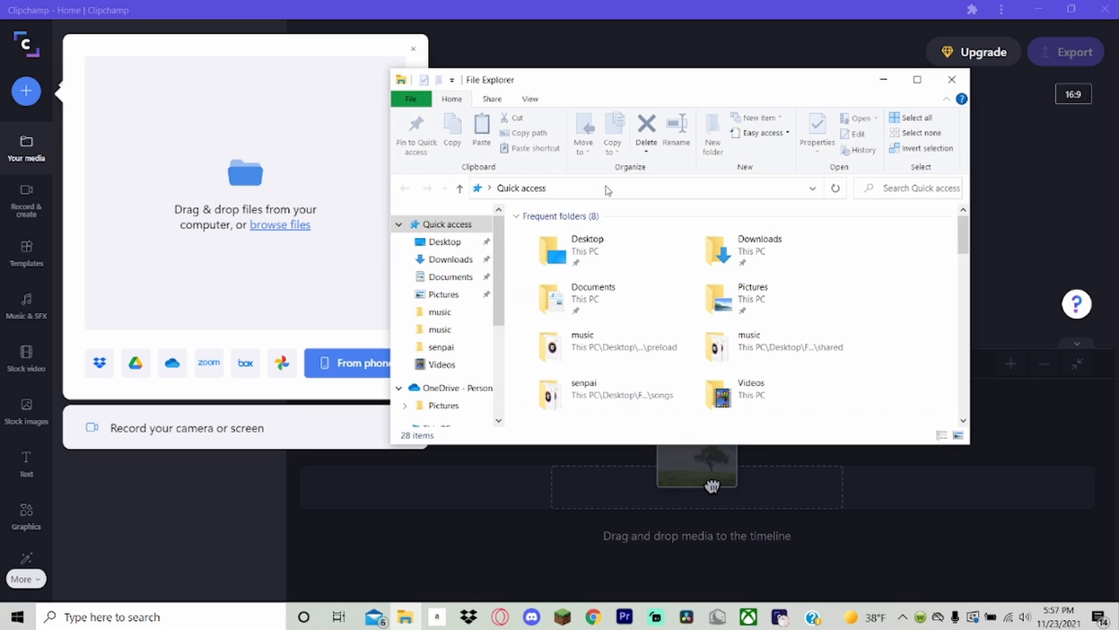
click(467, 243)
click(467, 259)
drag(561, 253, 204, 184)
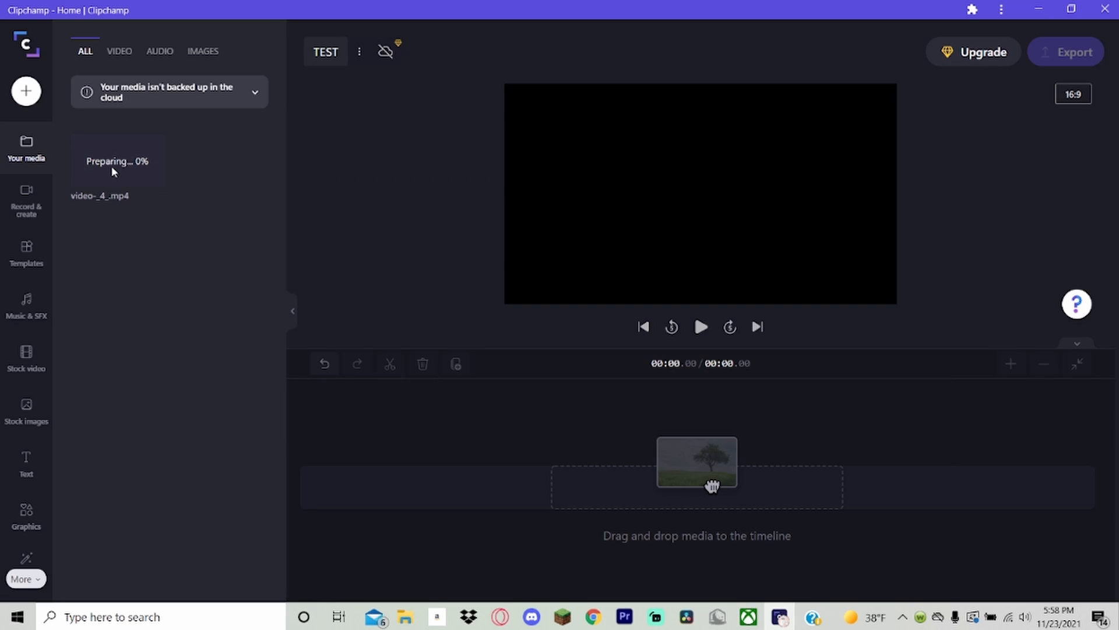
drag(112, 152, 218, 242)
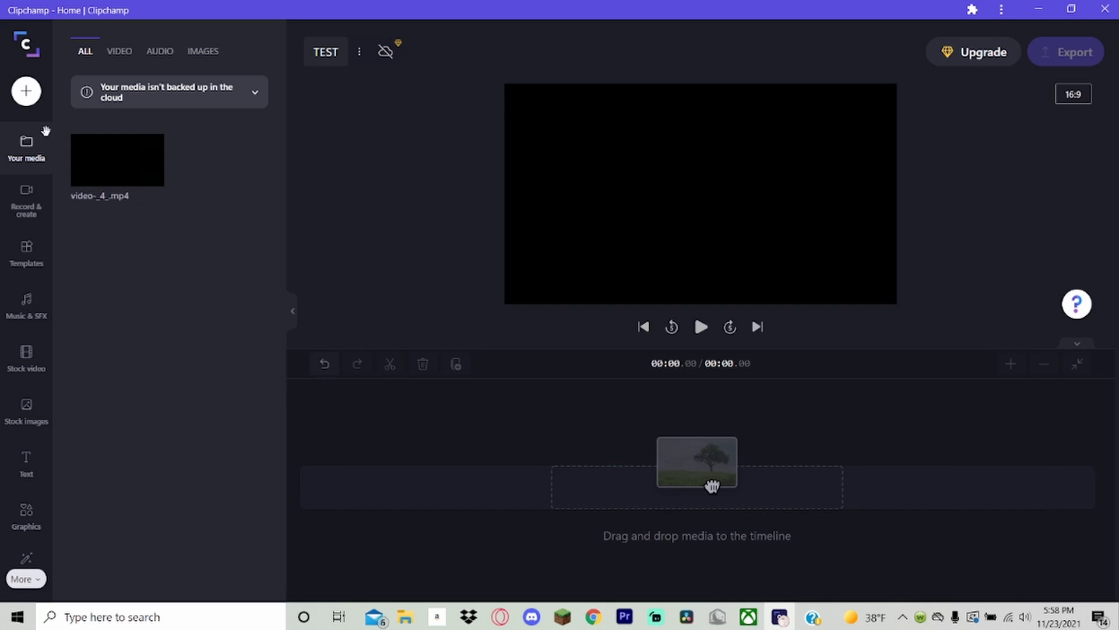
Browse the computer for video (3).mkv in Downloads and import it into the project's media.
click(23, 93)
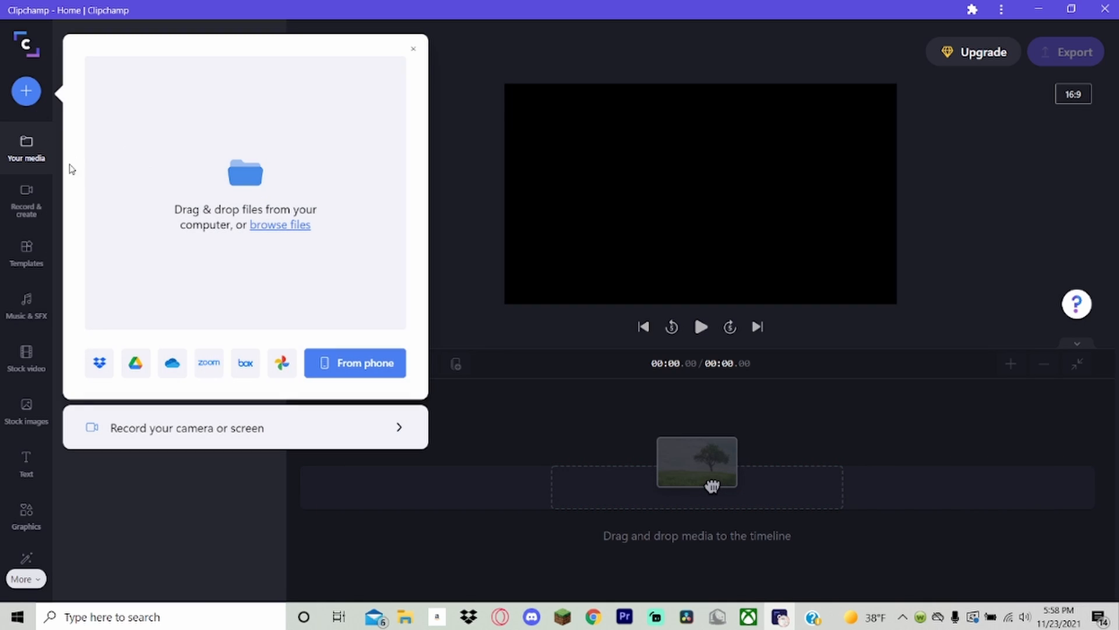
click(283, 225)
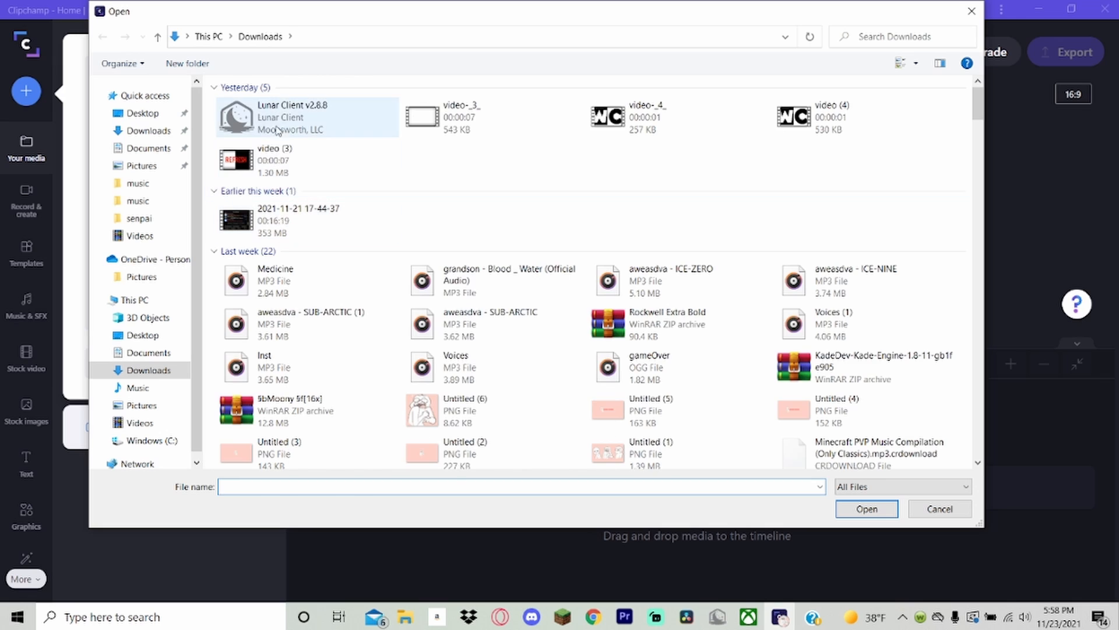
click(283, 166)
click(867, 509)
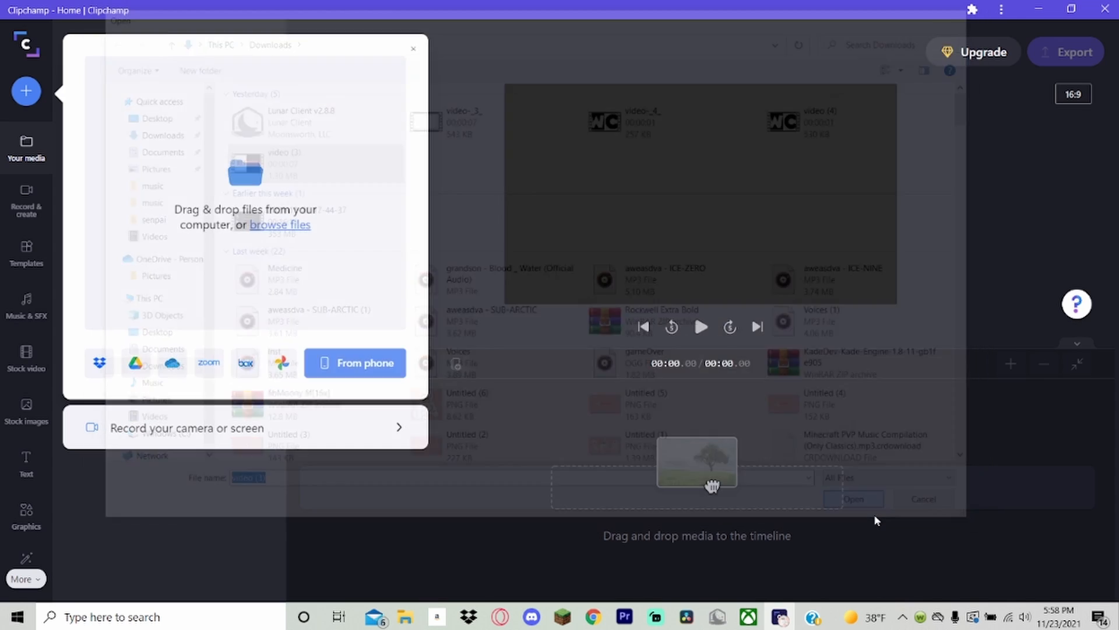
Examine the option for importing media from a phone by QR code, and close the import options.
click(24, 93)
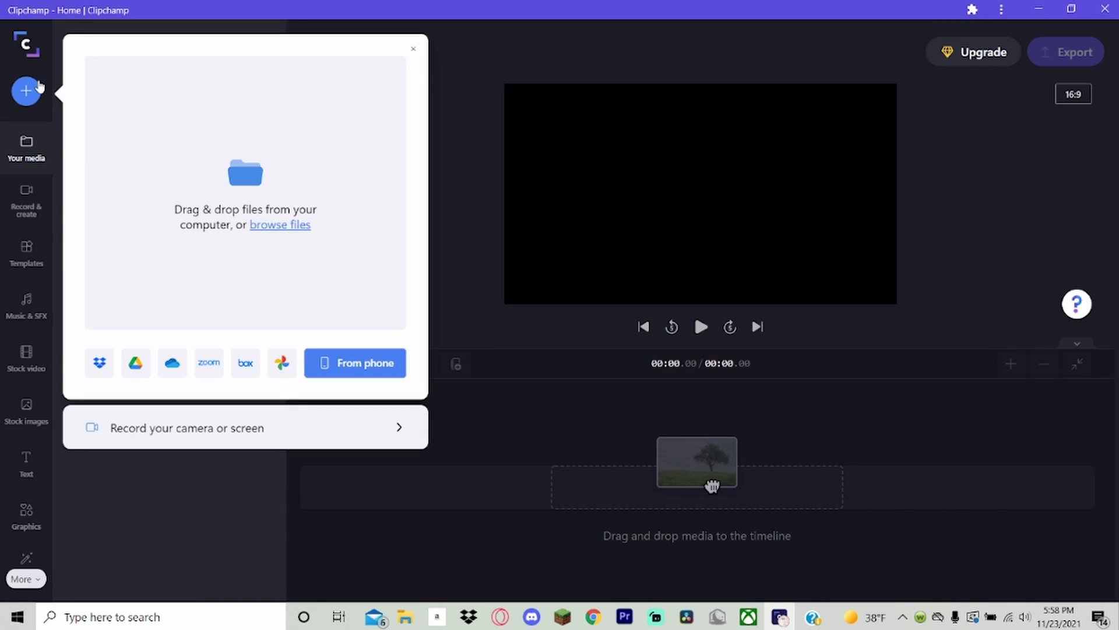
click(349, 374)
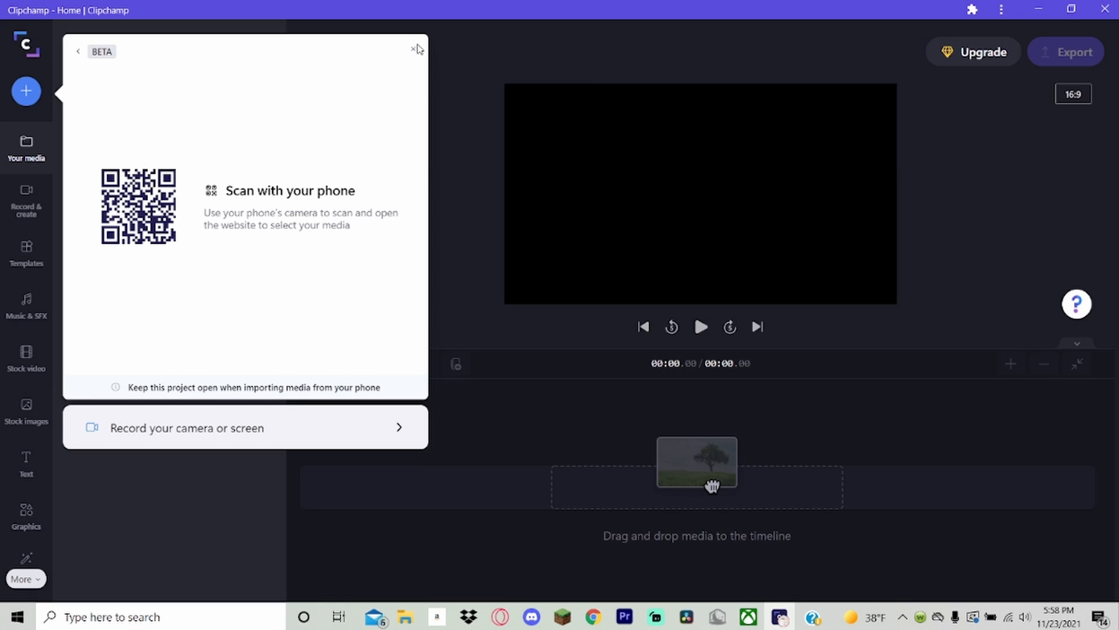
click(80, 53)
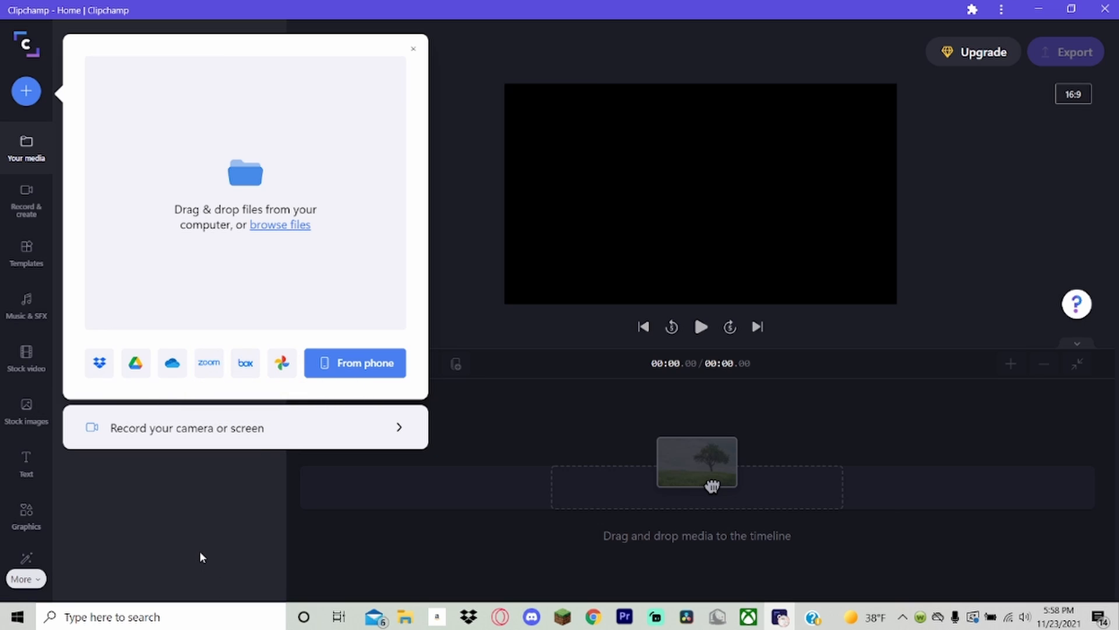
click(207, 511)
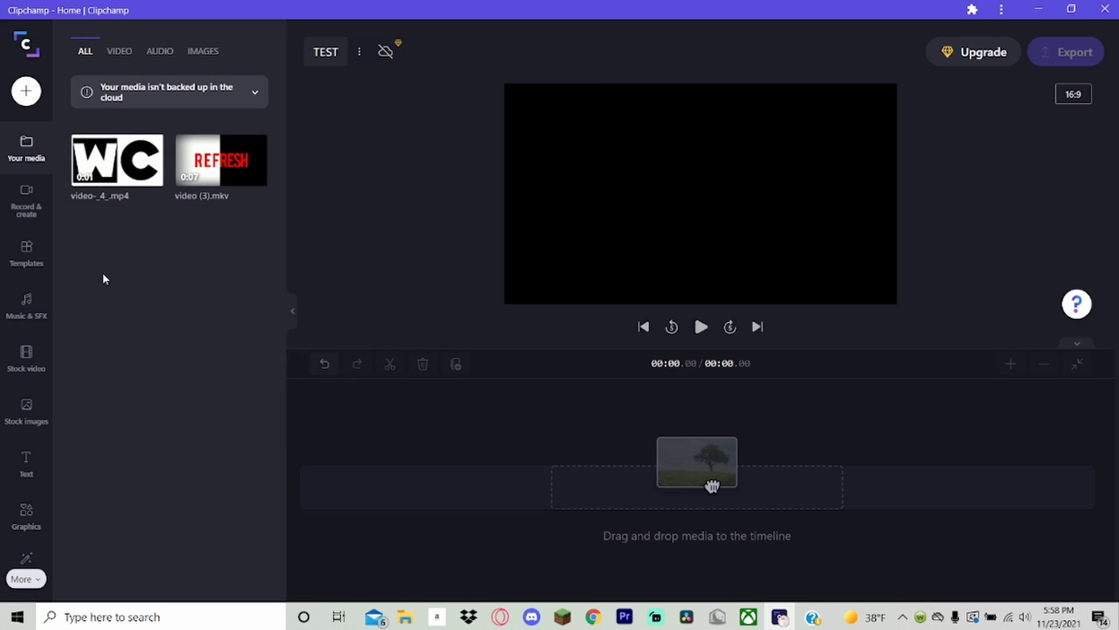
Set up a combined screen and camera recording with OBS Virtual Camera as the camera source.
click(25, 192)
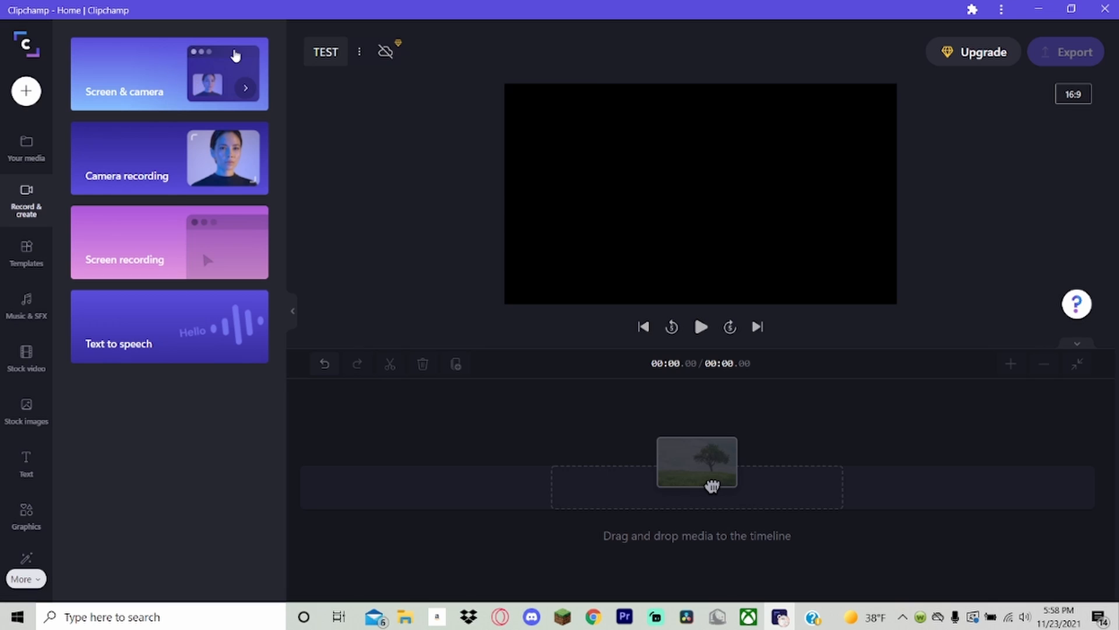
click(216, 78)
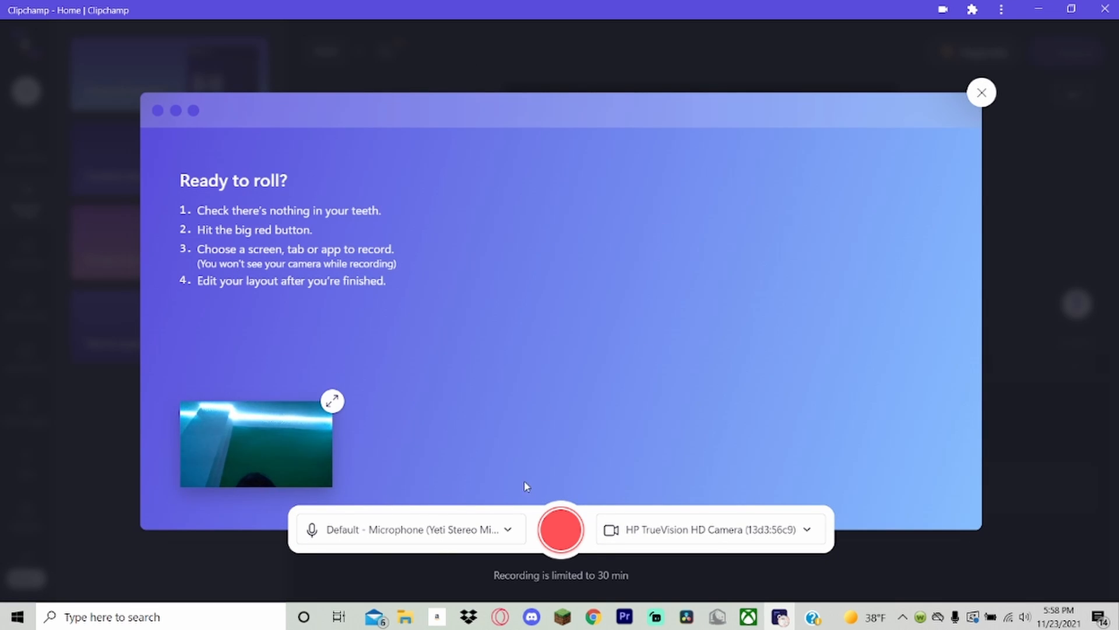
click(664, 541)
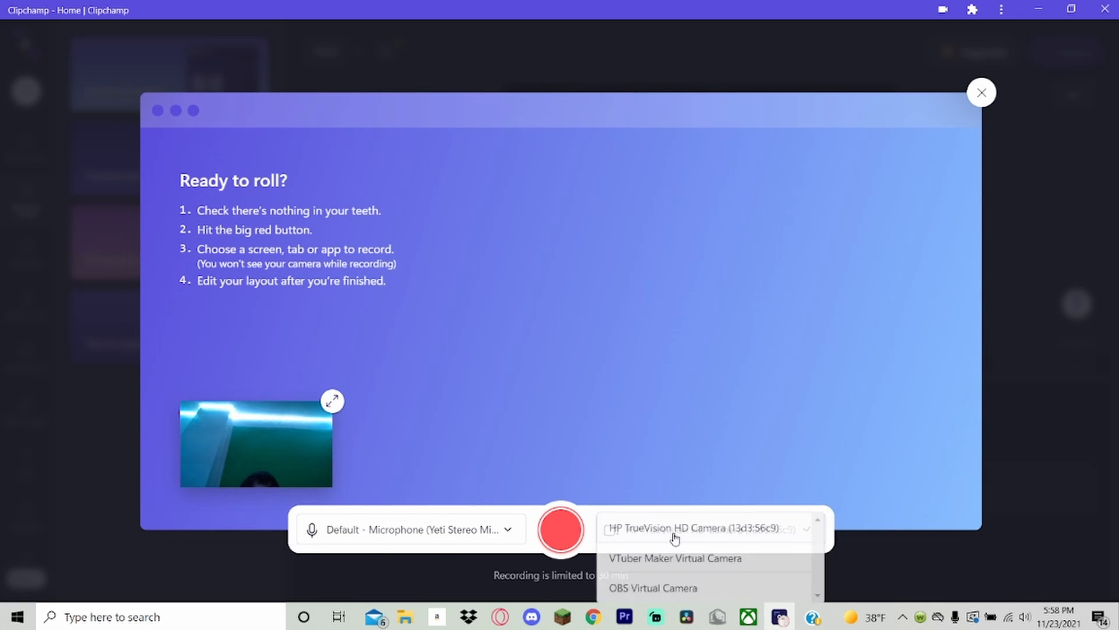
click(655, 586)
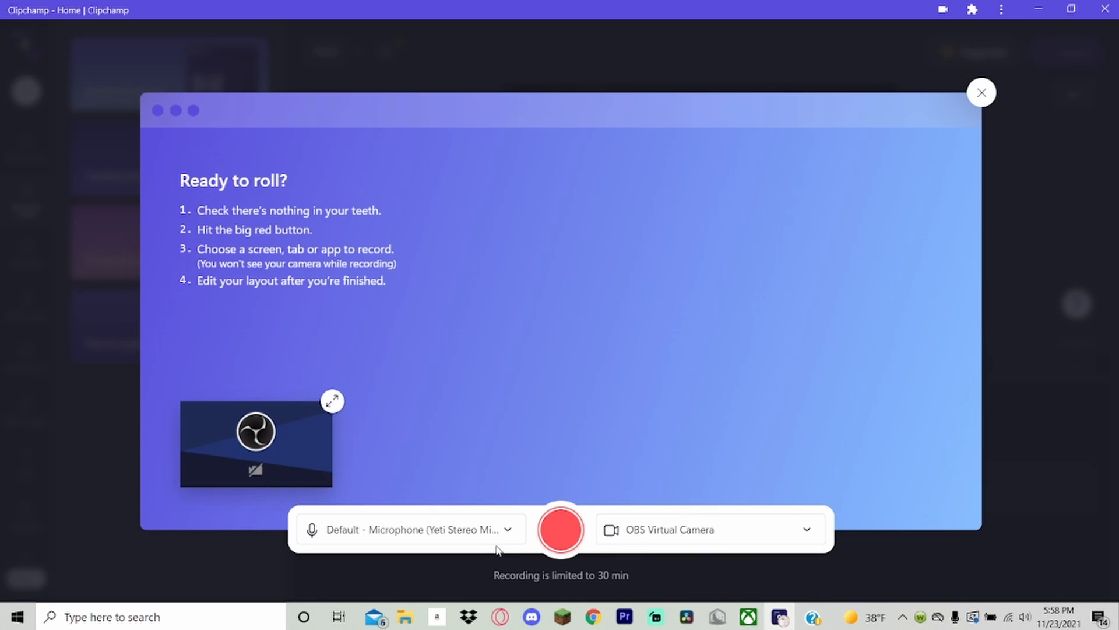
Start the recording, review the window and Chrome tab sharing options, and share the entire screen with system audio.
click(560, 528)
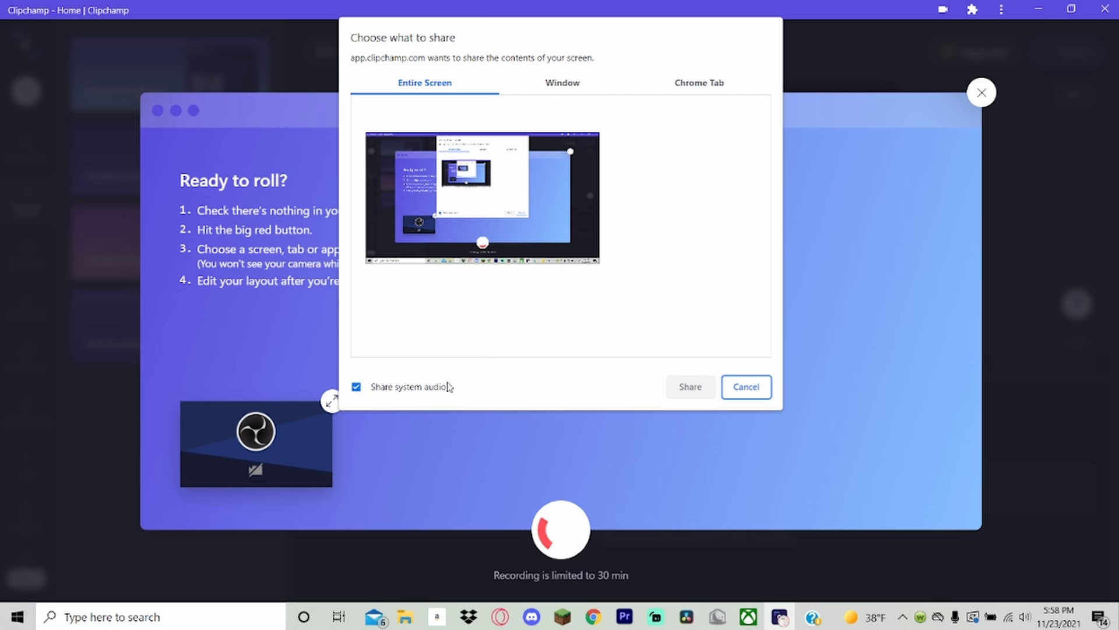
click(498, 225)
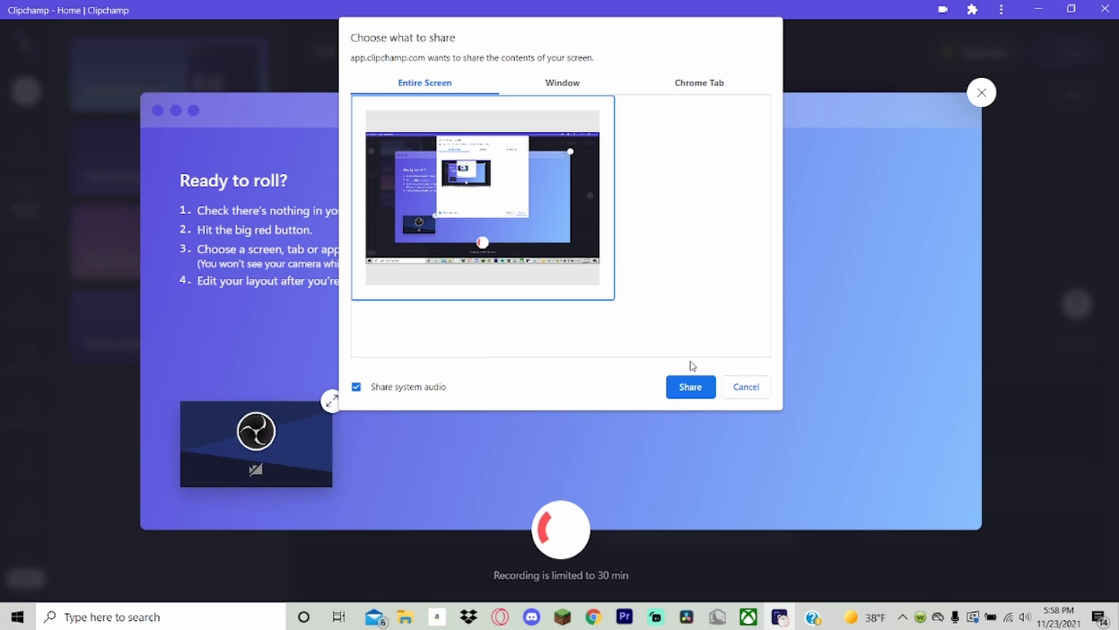
click(560, 82)
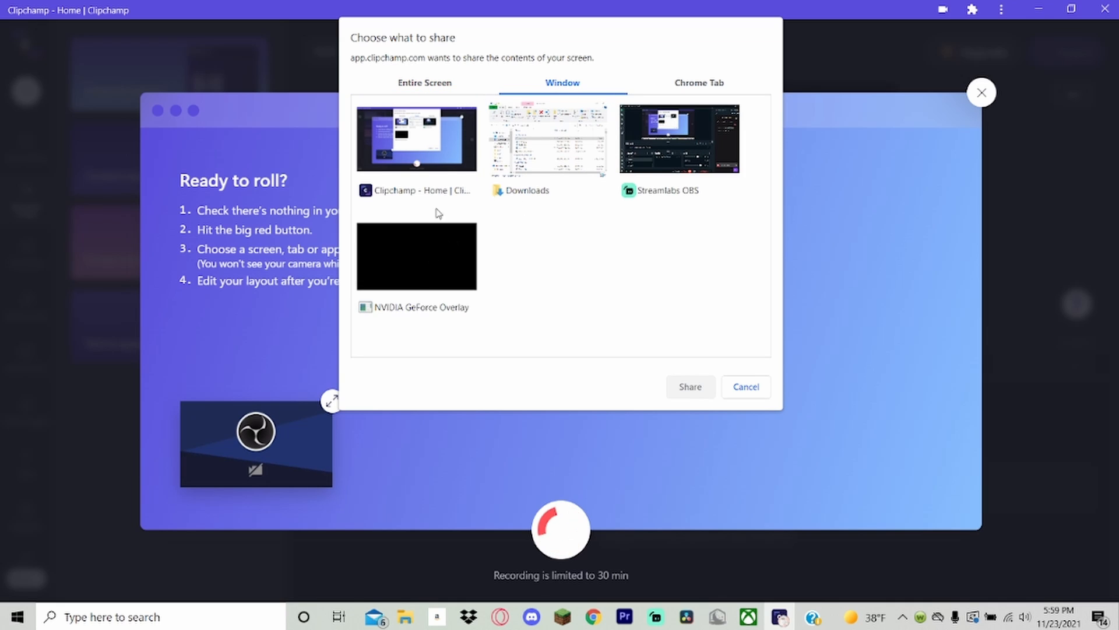
click(690, 85)
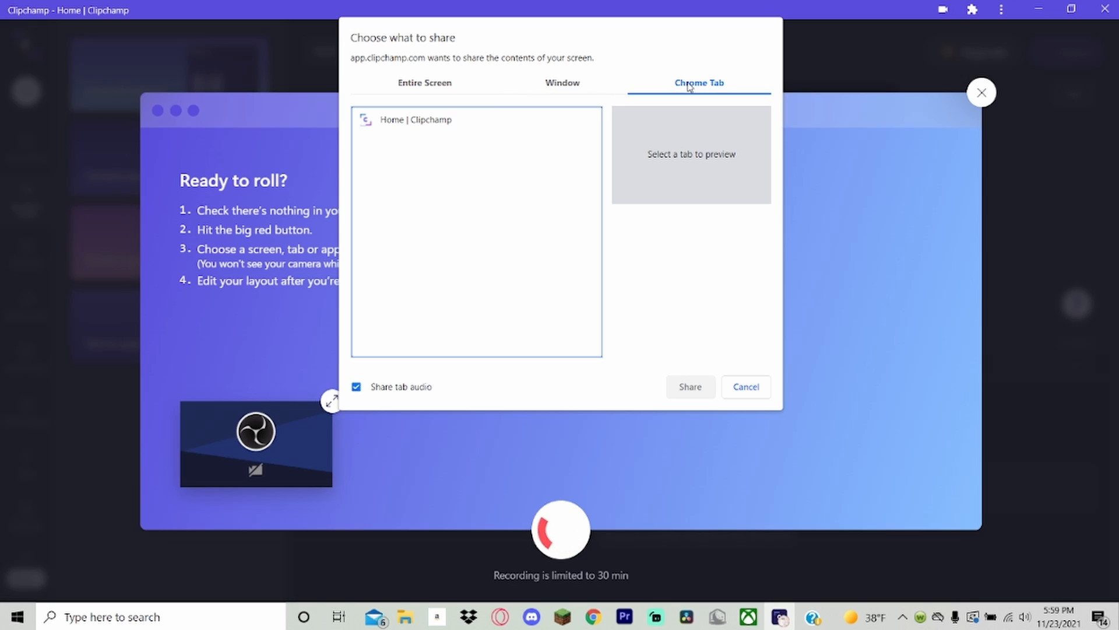
click(427, 90)
click(483, 229)
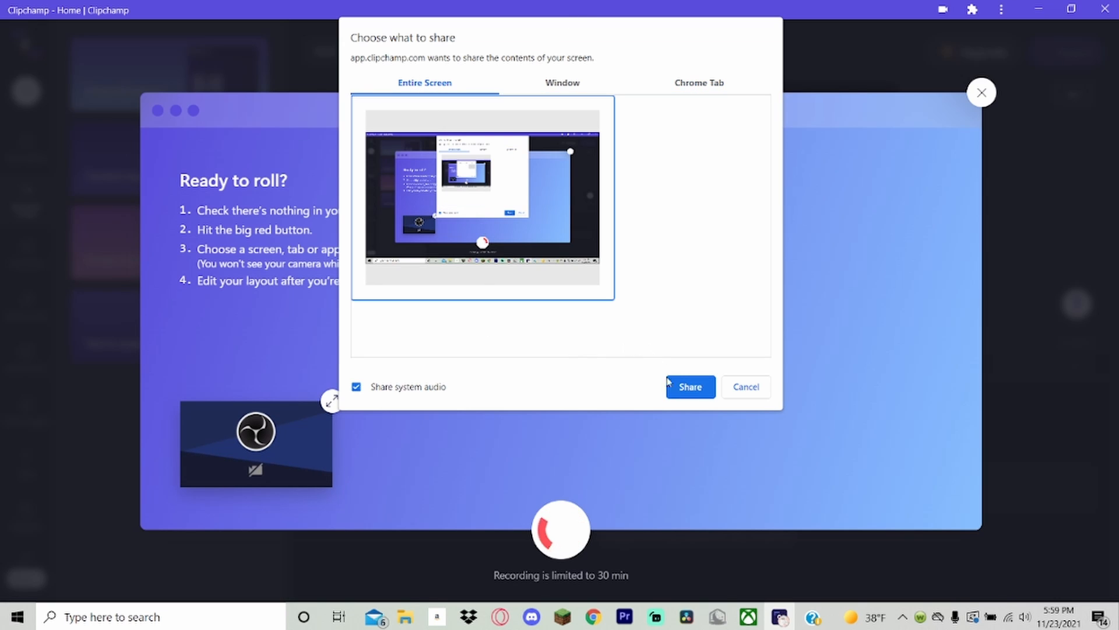
click(688, 397)
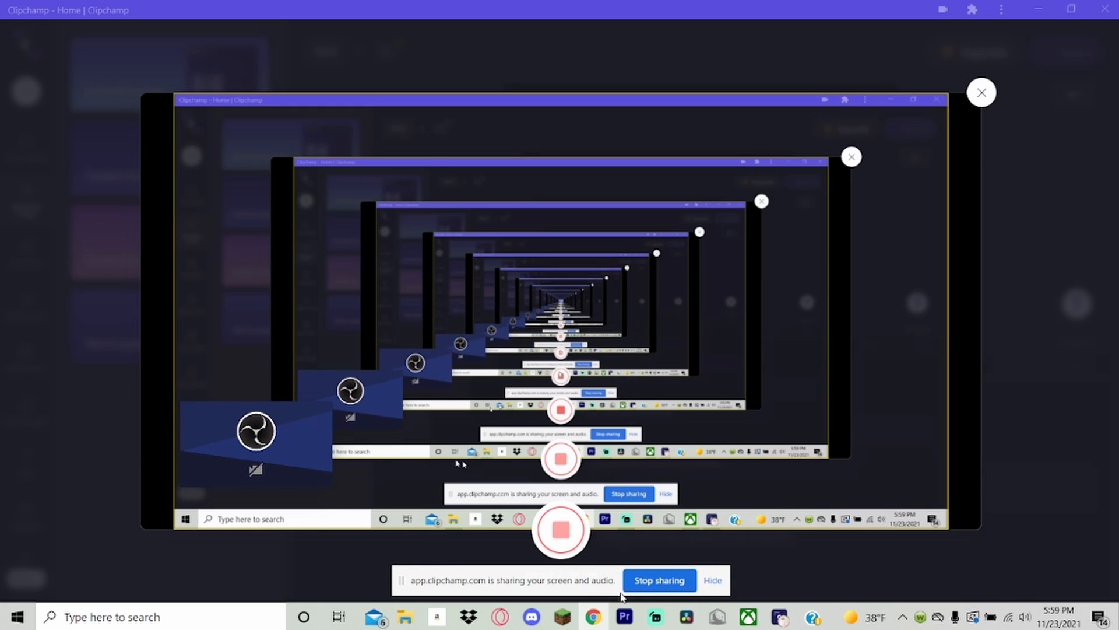
Stop the screen sharing and save the recording for editing, allowing the multiple file downloads.
click(661, 580)
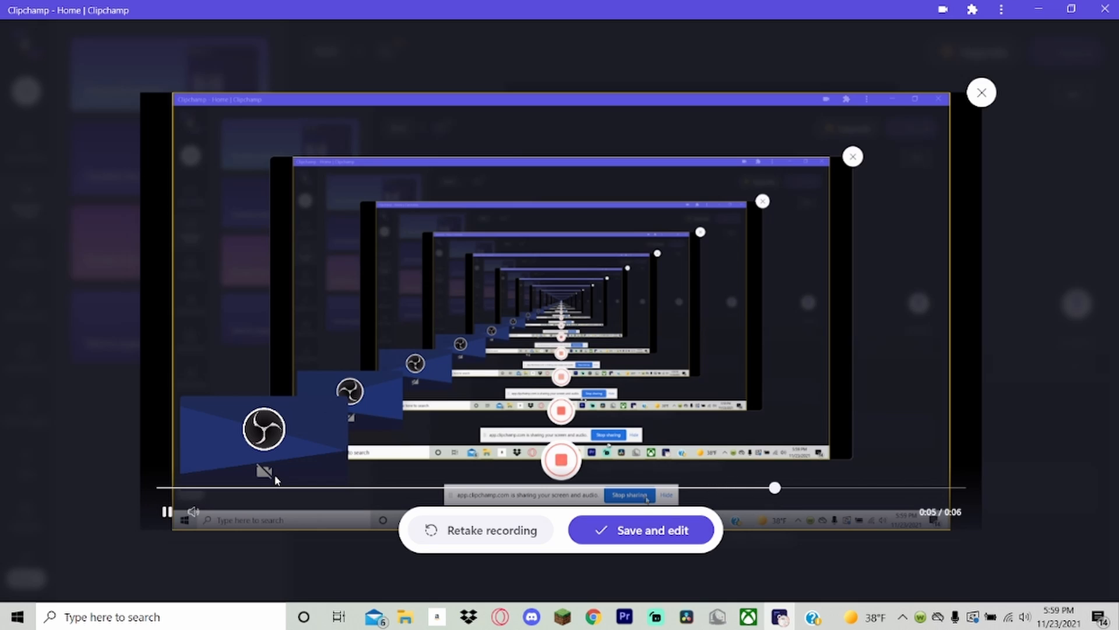
click(653, 531)
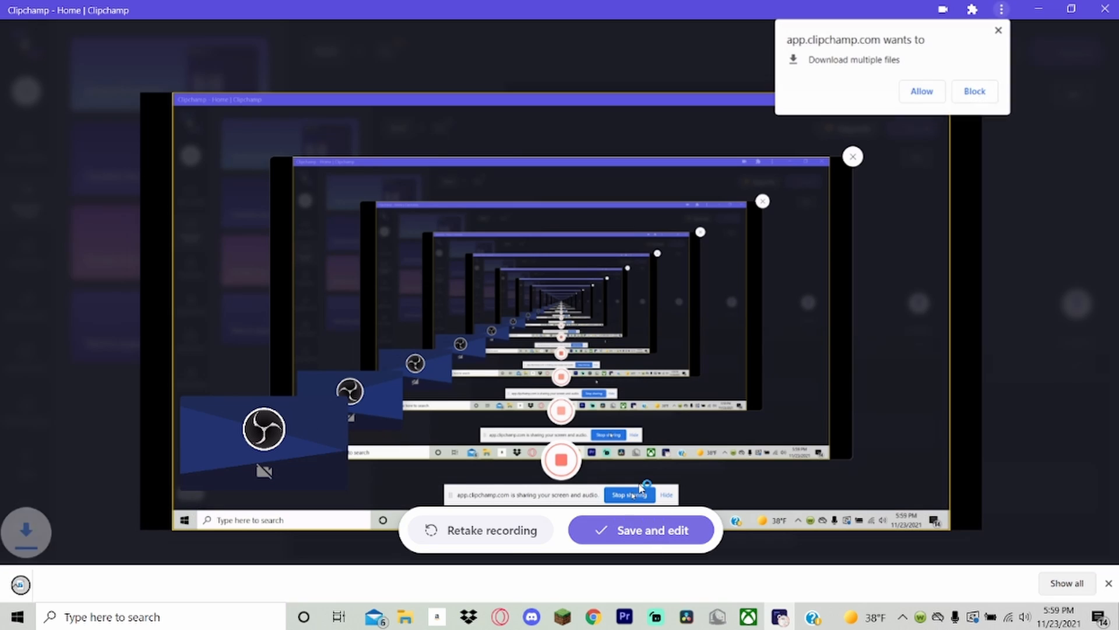
click(921, 91)
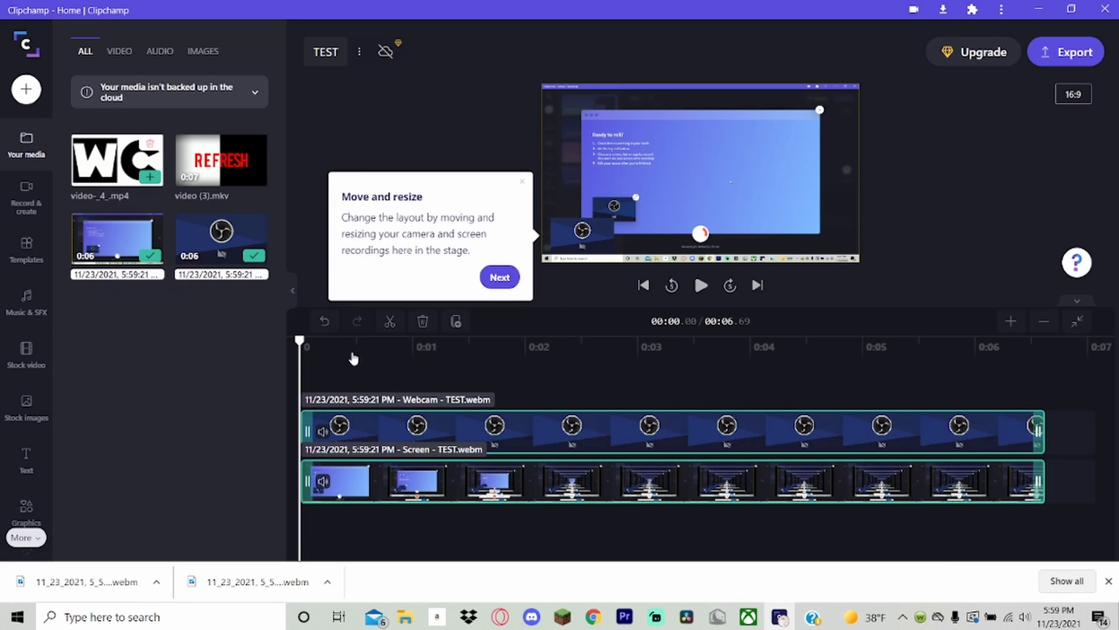
Try repositioning and enlarging the webcam overlay and shifting the screen recording in the preview.
click(360, 345)
drag(359, 344, 2, 304)
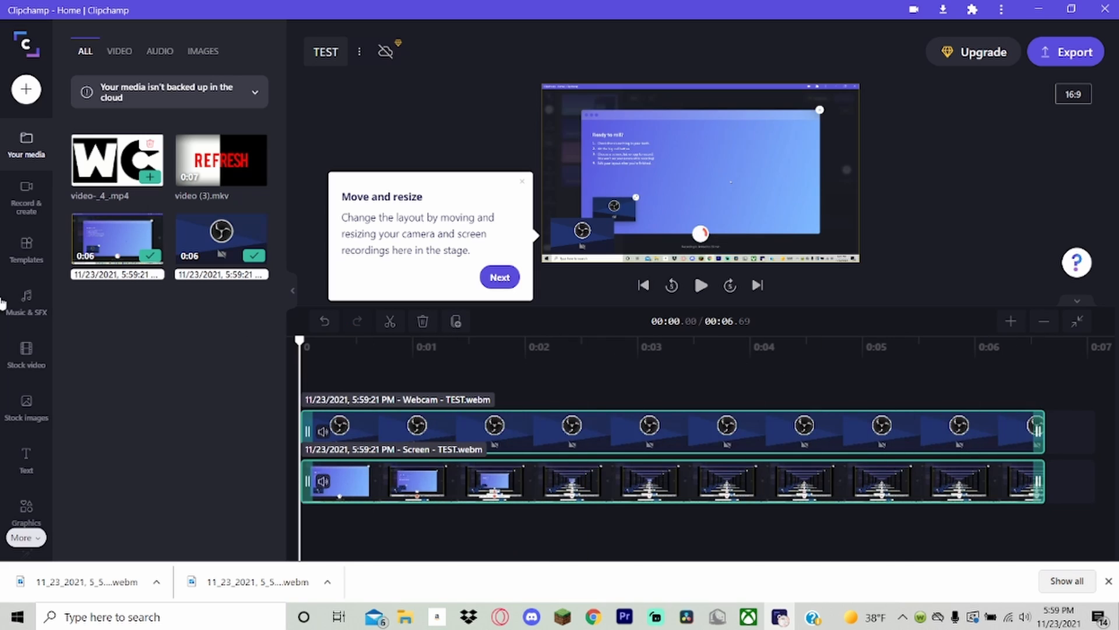
click(590, 233)
drag(593, 232, 775, 262)
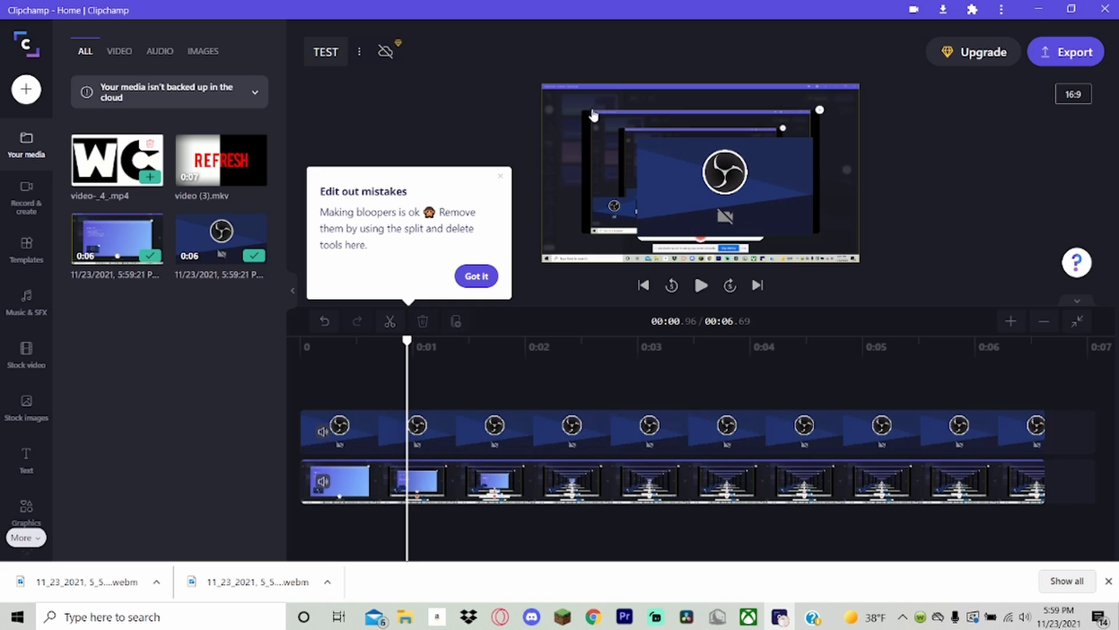
click(593, 115)
drag(767, 212, 670, 208)
click(746, 195)
click(822, 198)
Delete the webcam and screen recordings from the timeline and place video (3).mkv at its start.
key(ctrl+a)
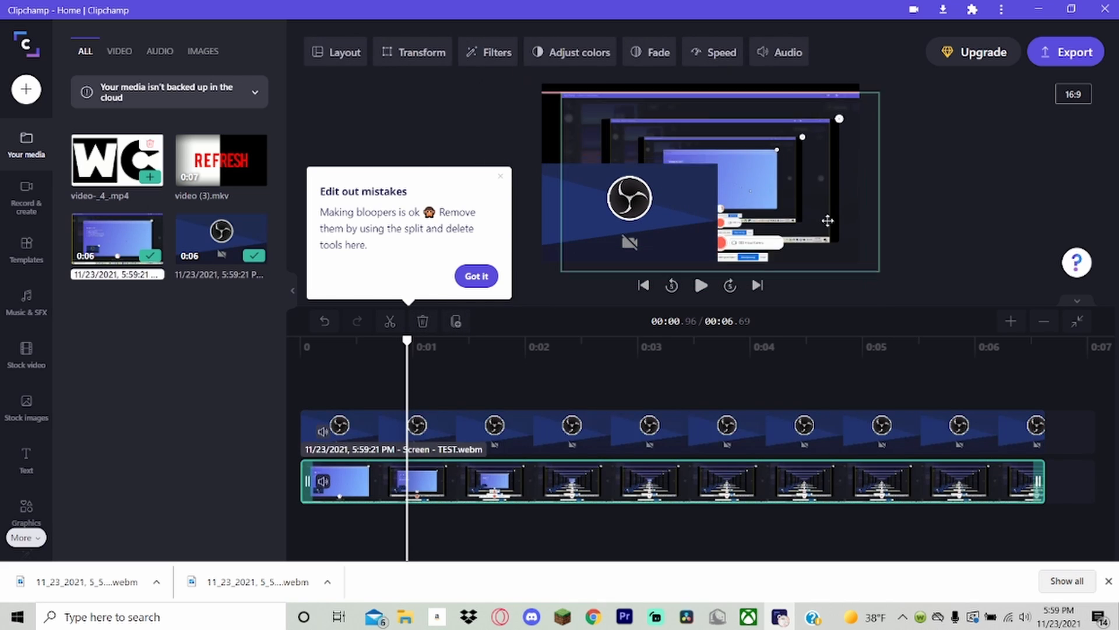
key(Delete)
drag(713, 445, 697, 445)
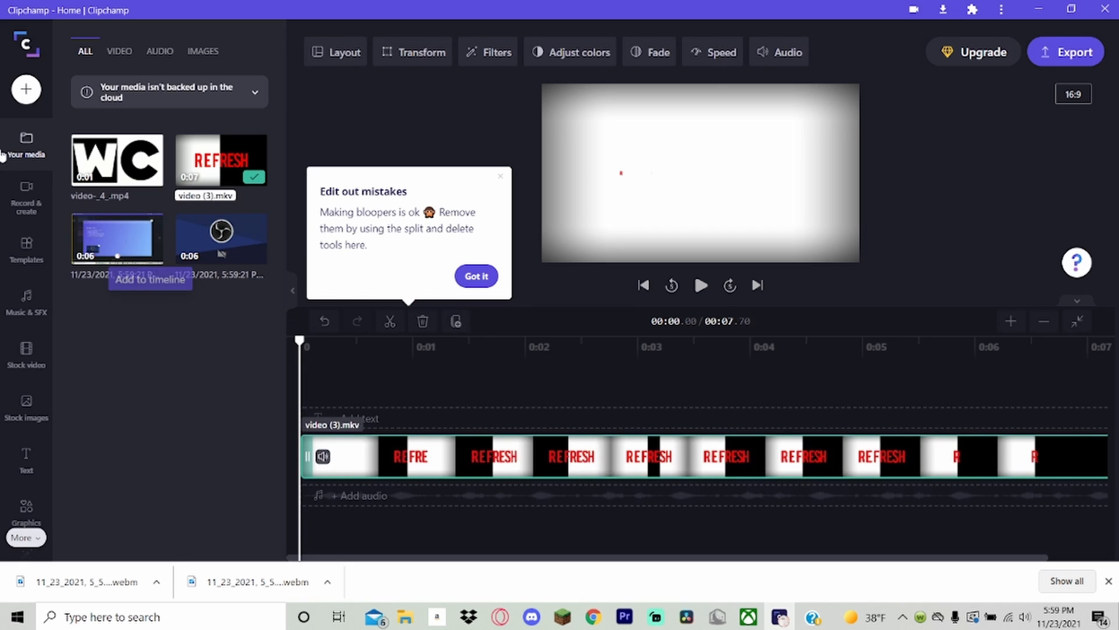
Add video-_4_.mp4 on a second track overlapping the end of video (3).mkv, and close the downloads bar.
drag(117, 160, 921, 481)
click(919, 357)
drag(918, 356, 950, 361)
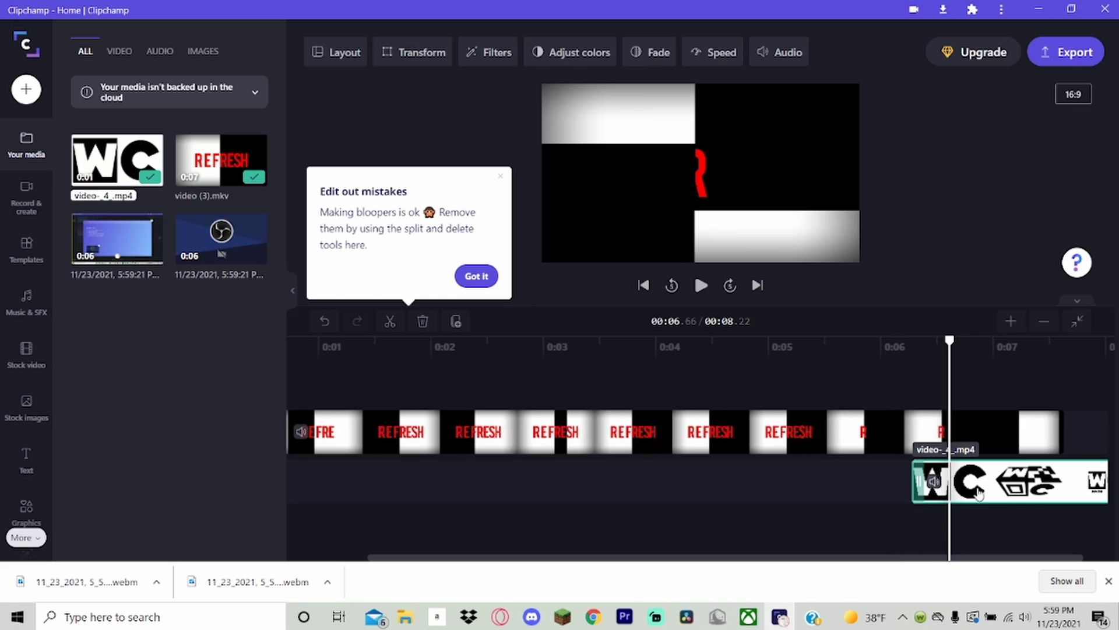
drag(970, 485, 913, 531)
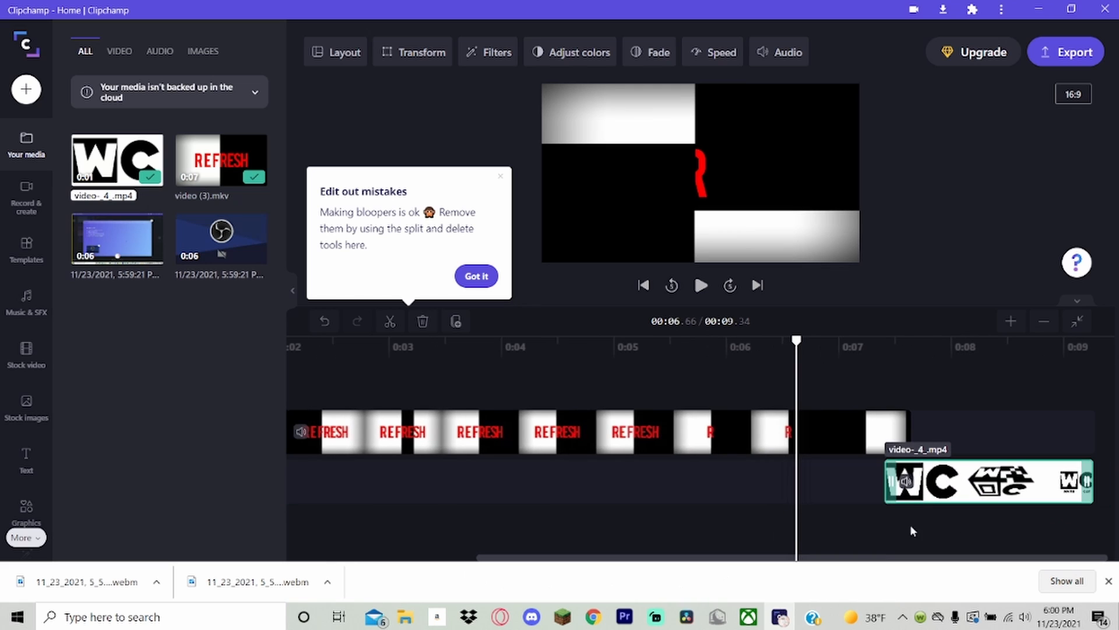
click(1107, 585)
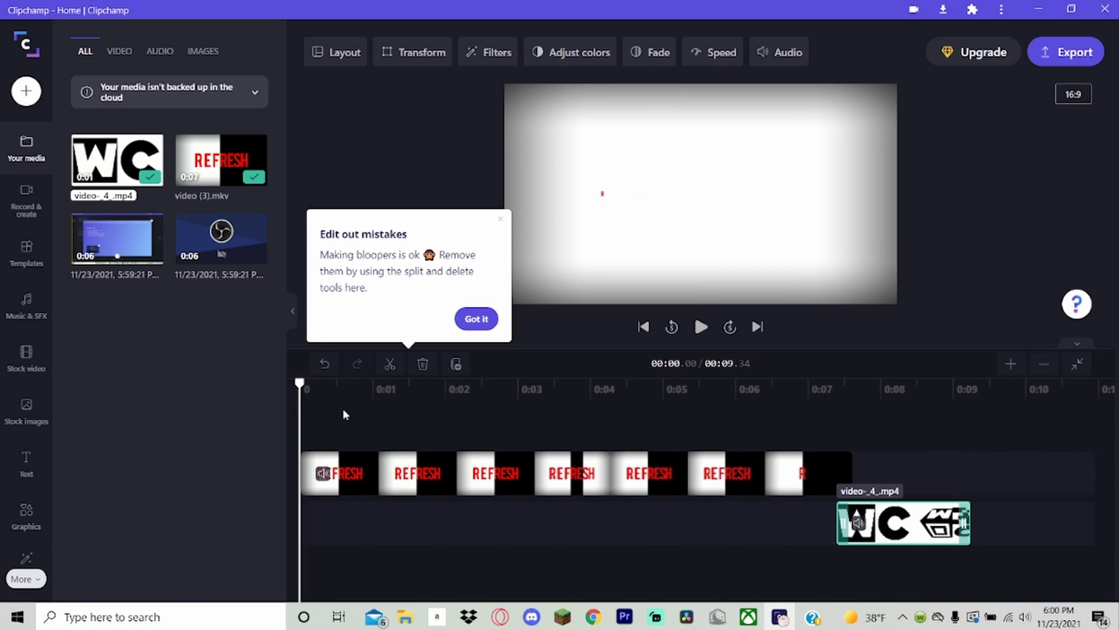
Examine the timeline at closer and wider zoom levels, and fit all clips into the view.
click(1011, 364)
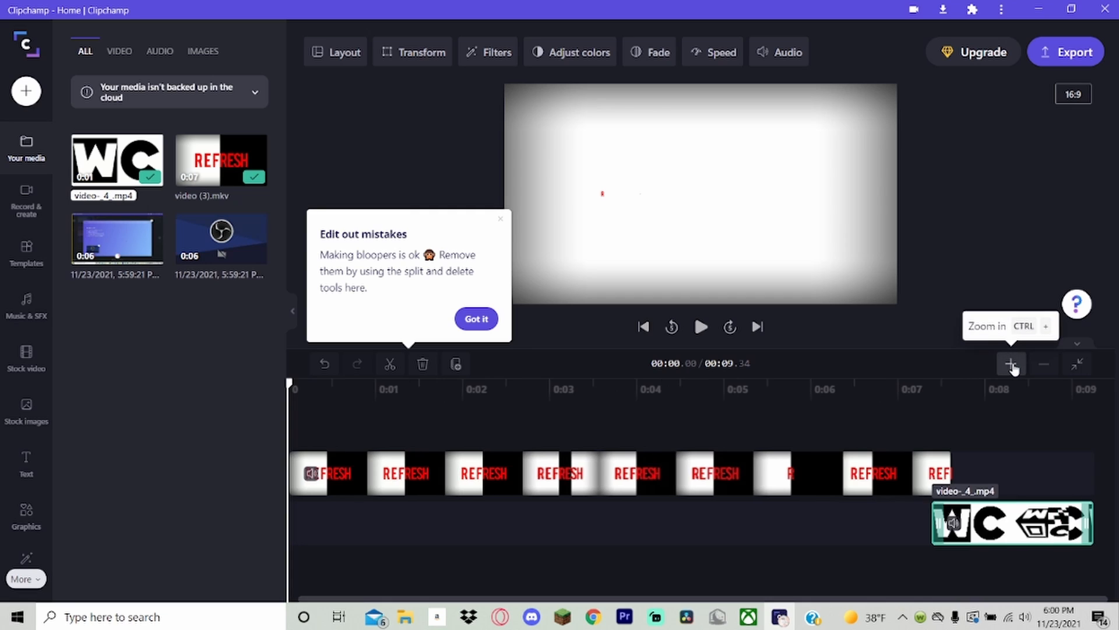
click(1011, 364)
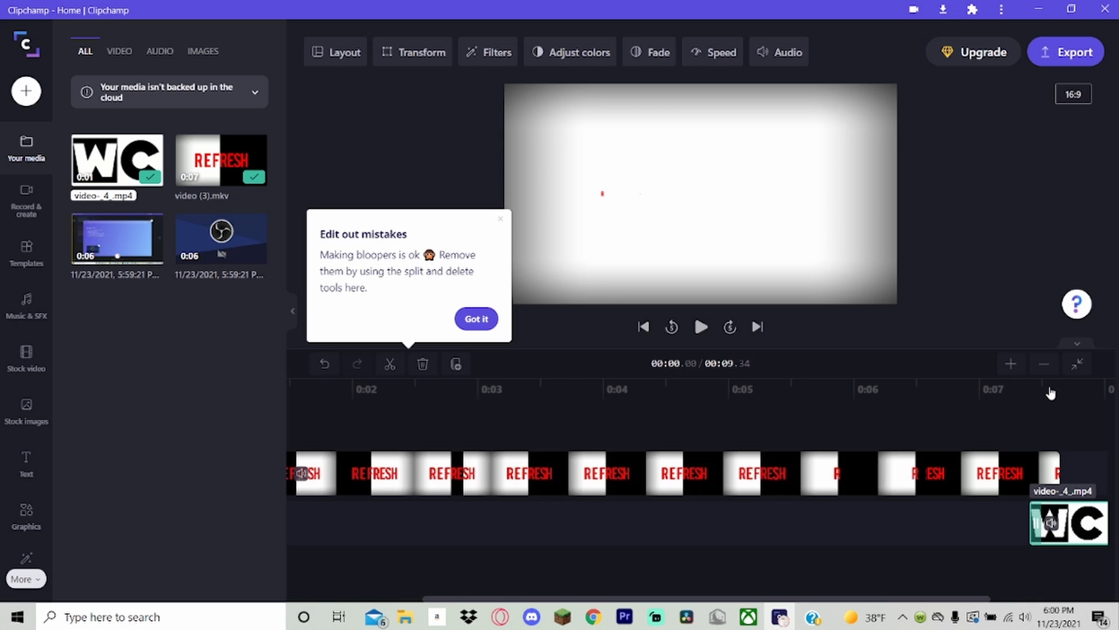
click(1043, 364)
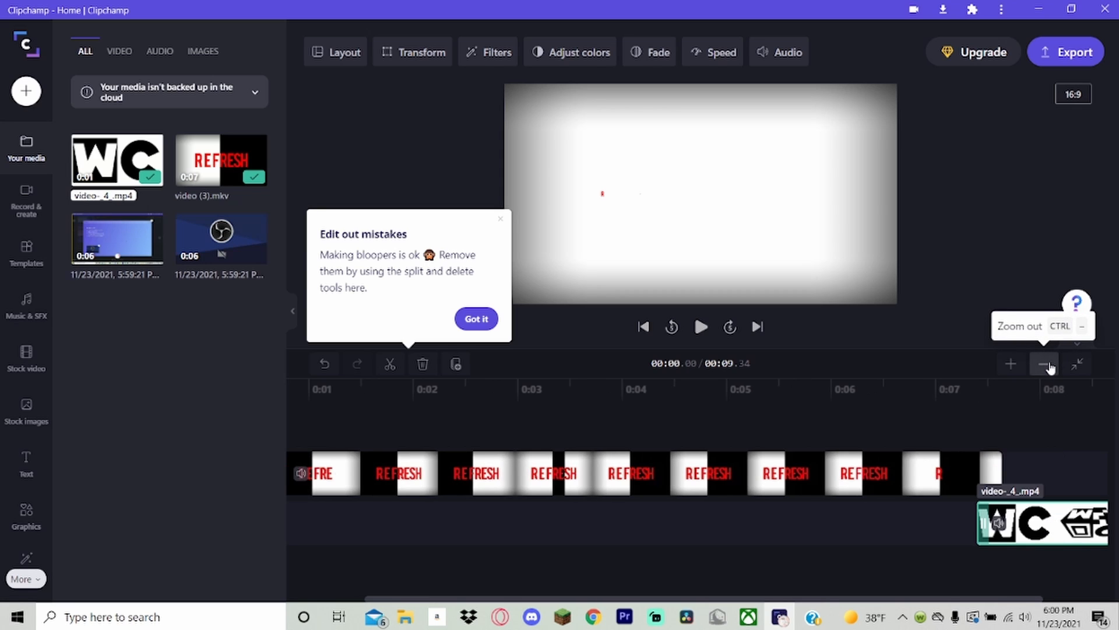
click(1044, 369)
click(1045, 368)
click(1044, 369)
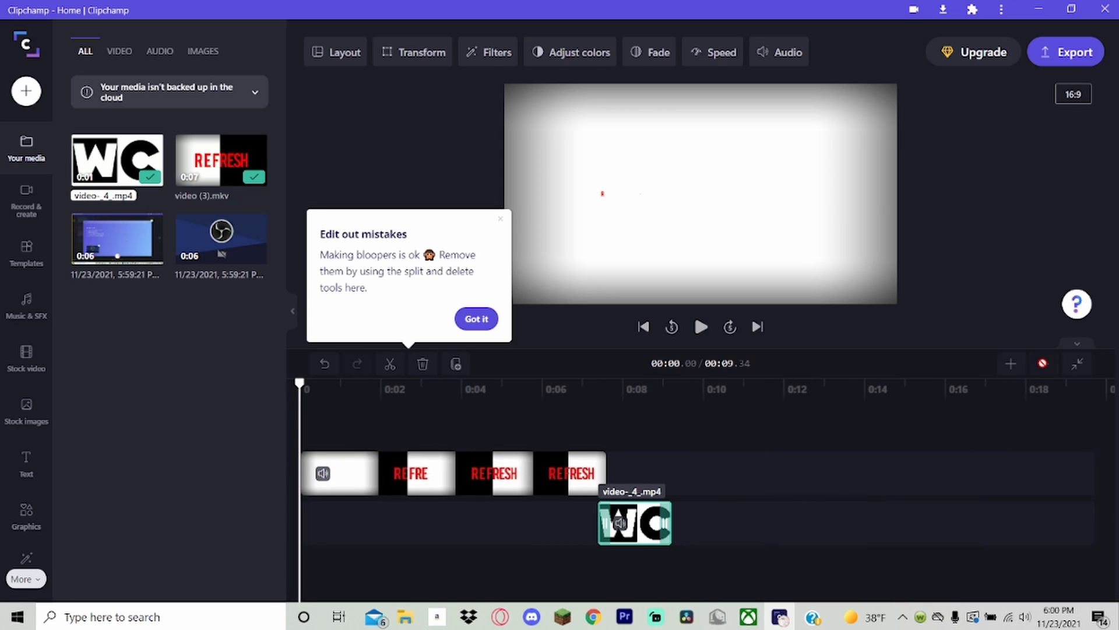
click(1013, 367)
click(1013, 366)
click(1013, 365)
click(1044, 365)
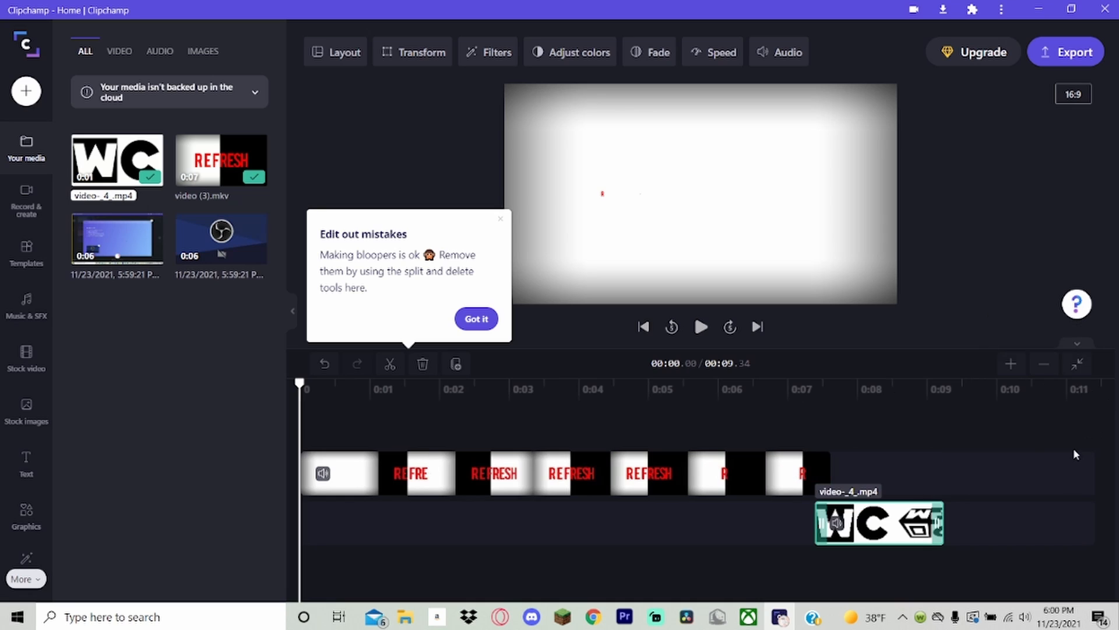
click(1075, 365)
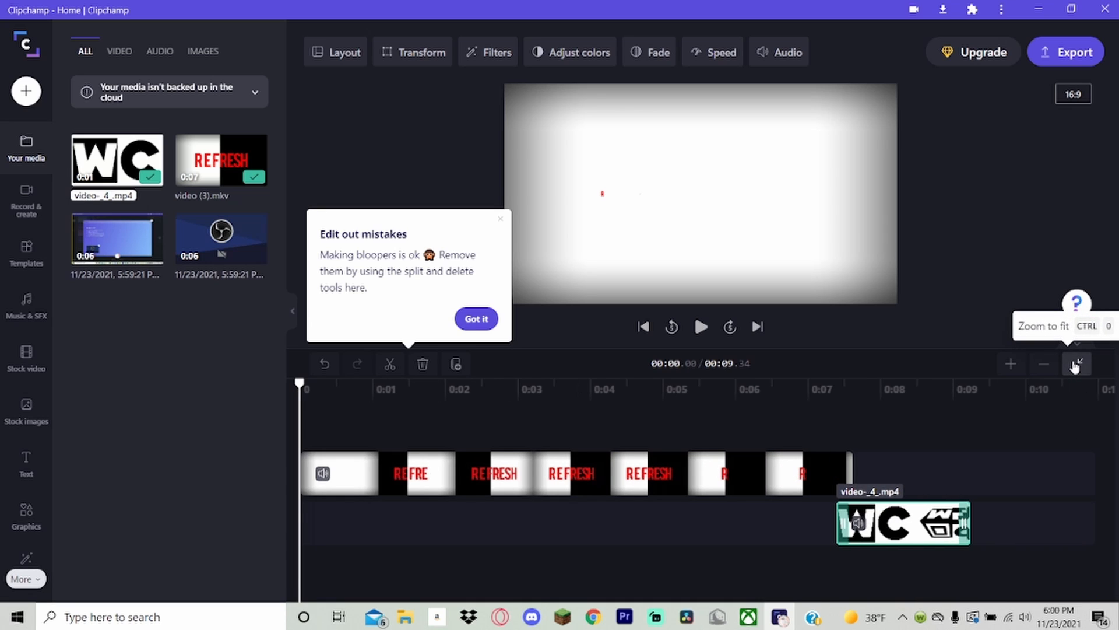
Preview video (3).mkv by playing and scrubbing through it, and delete it from the timeline.
key(space)
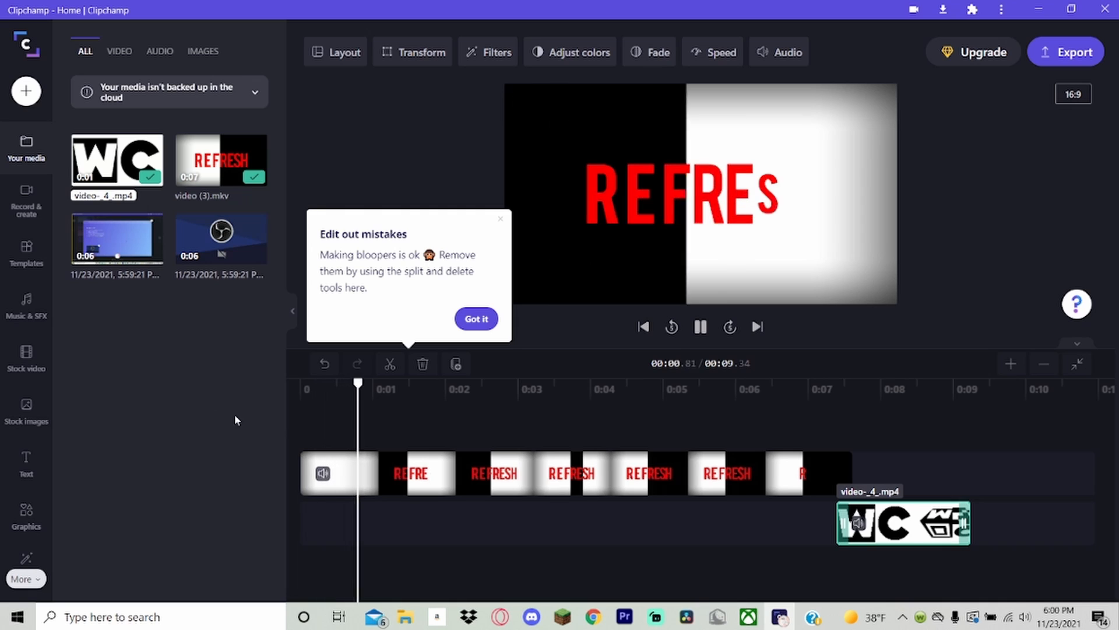
click(433, 461)
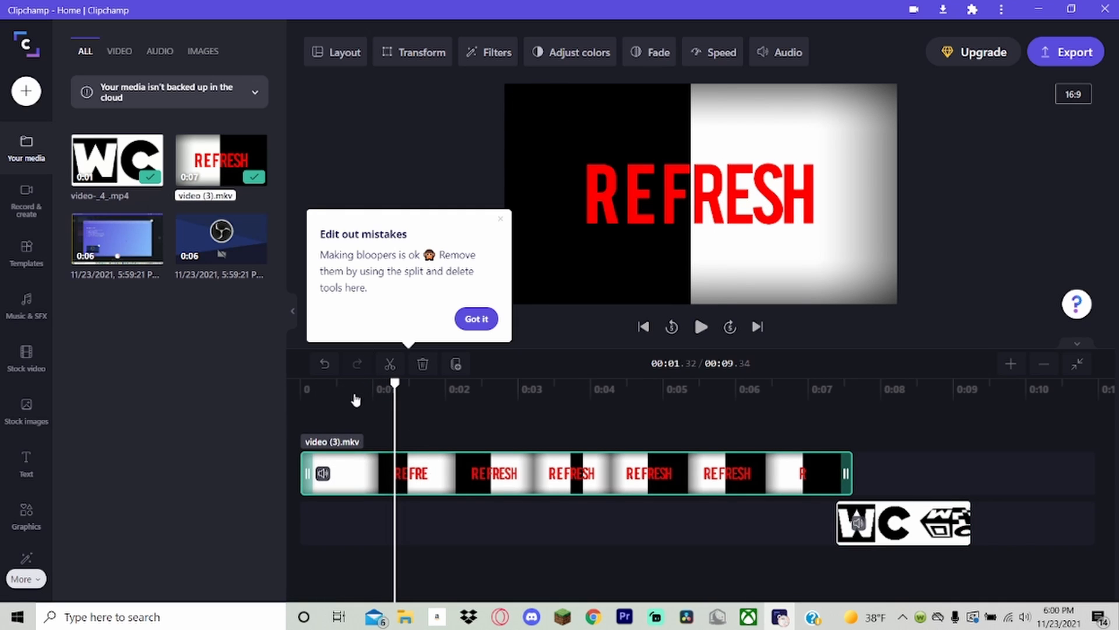
drag(346, 389, 779, 488)
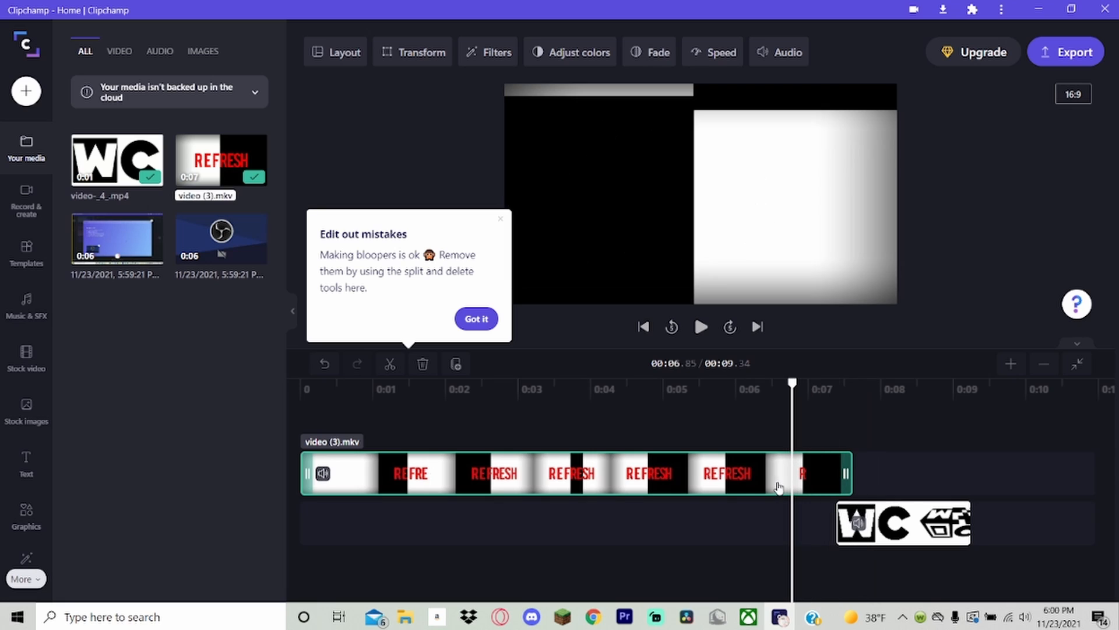
key(Delete)
click(713, 492)
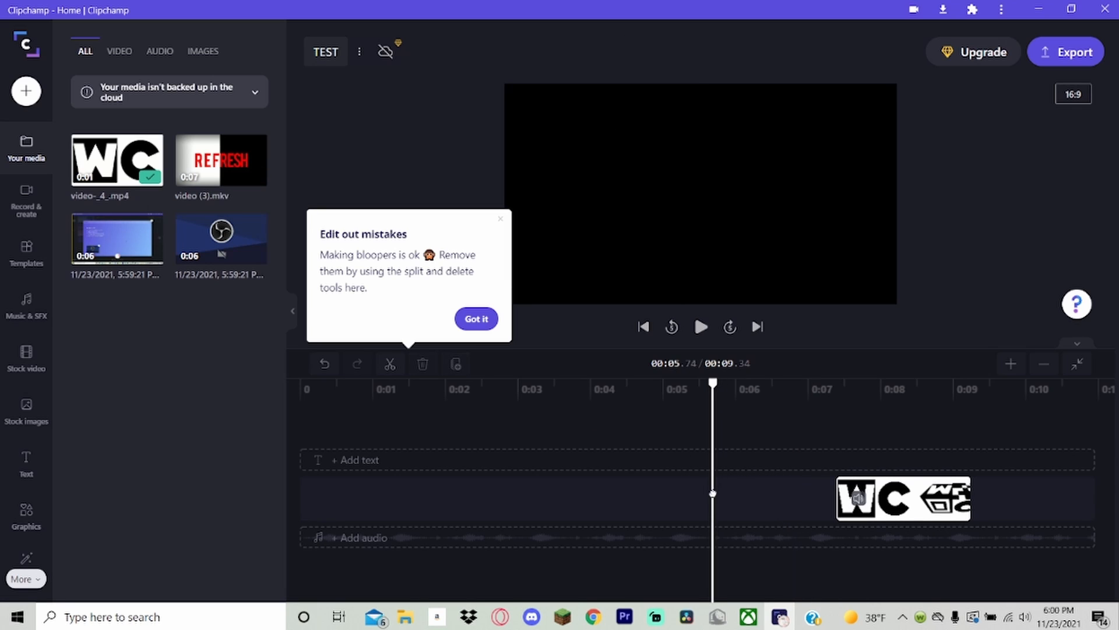
Move video-_4_.mp4 to the start of the timeline and play it back, with the timeline fitted to the clip.
drag(934, 507, 395, 497)
click(320, 387)
key(space)
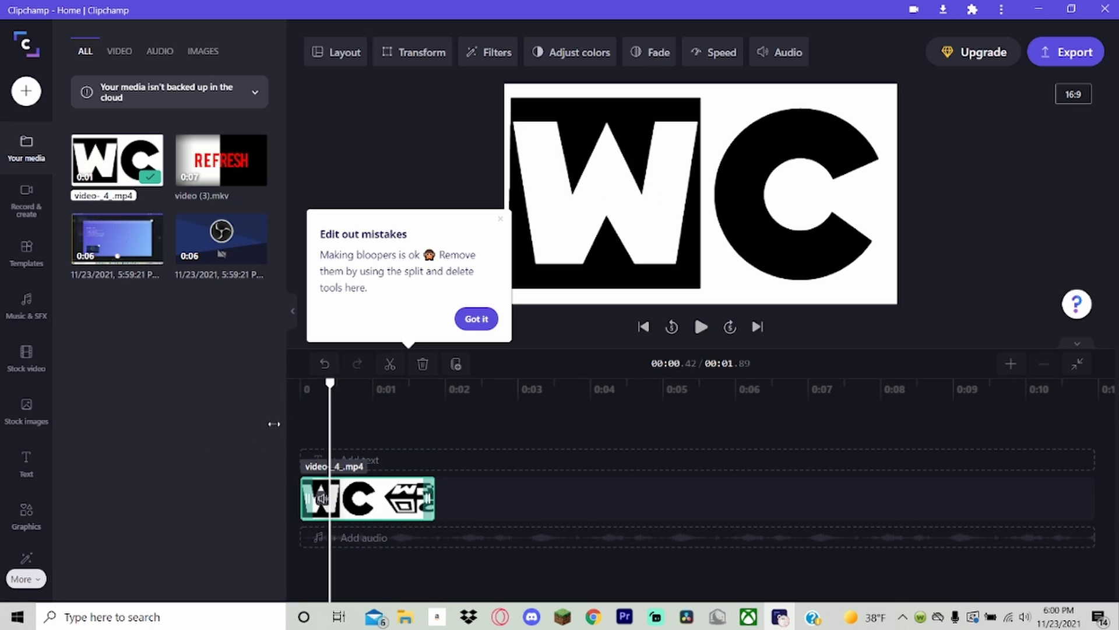
click(1012, 364)
click(1014, 365)
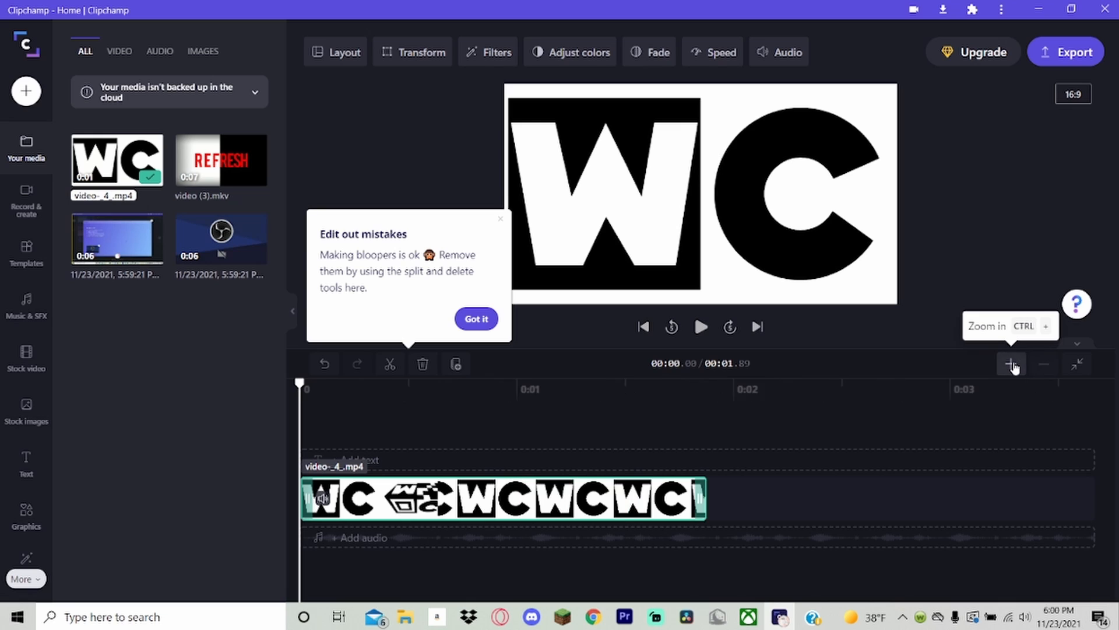
click(1014, 365)
click(1083, 365)
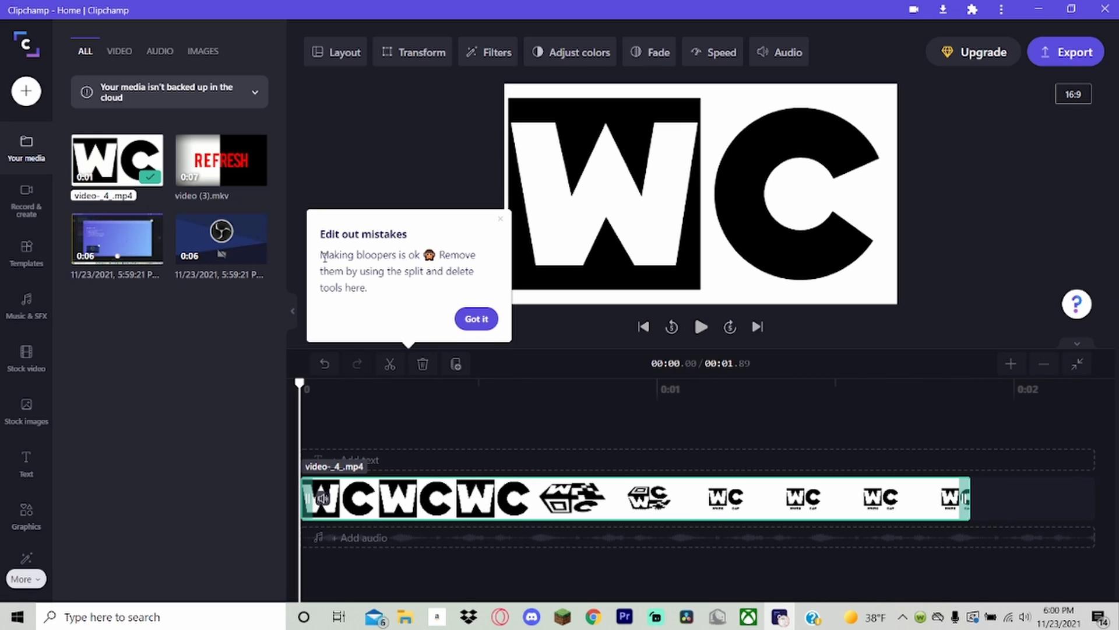
Dismiss the tip about editing out mistakes and split video-_4_.mp4 at seven points along its length.
drag(386, 267, 475, 315)
click(475, 316)
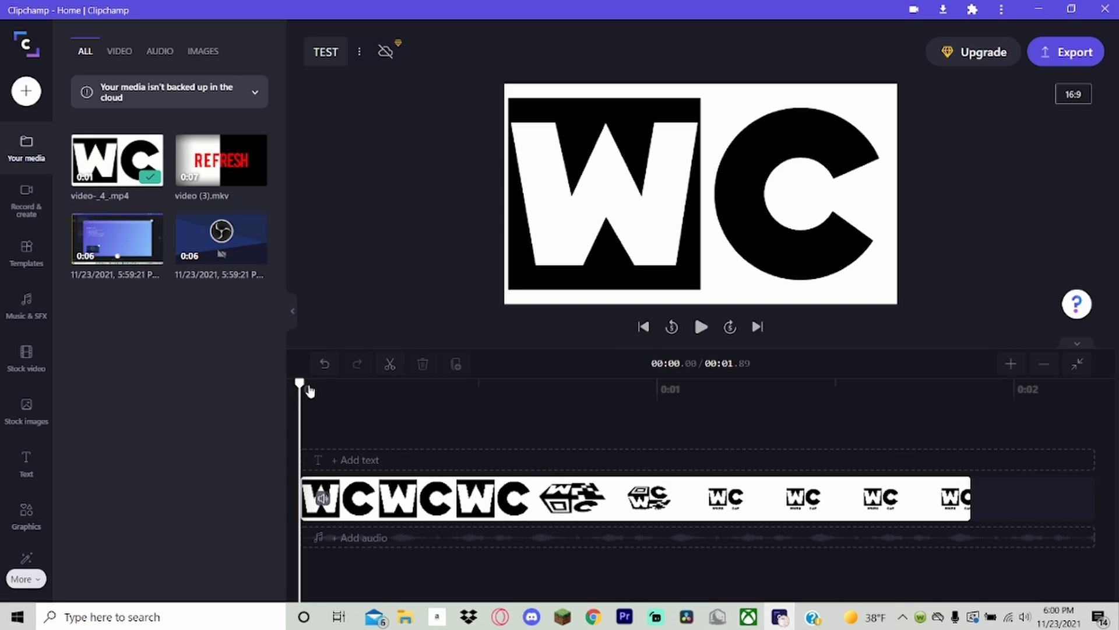
drag(309, 390, 942, 392)
key(s)
key(s)
click(390, 364)
key(s)
key(s)
key(s)
key(s)
key(s)
drag(868, 393, 604, 392)
key(s)
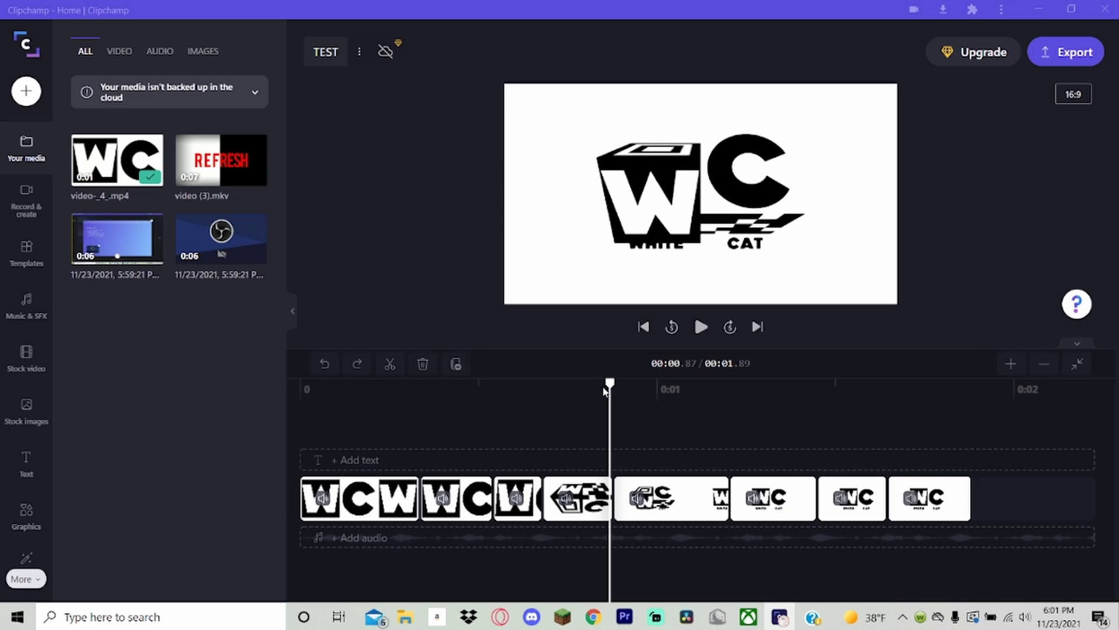
Undo the splits and all earlier timeline edits back to an empty timeline.
key(ctrl+s)
click(971, 18)
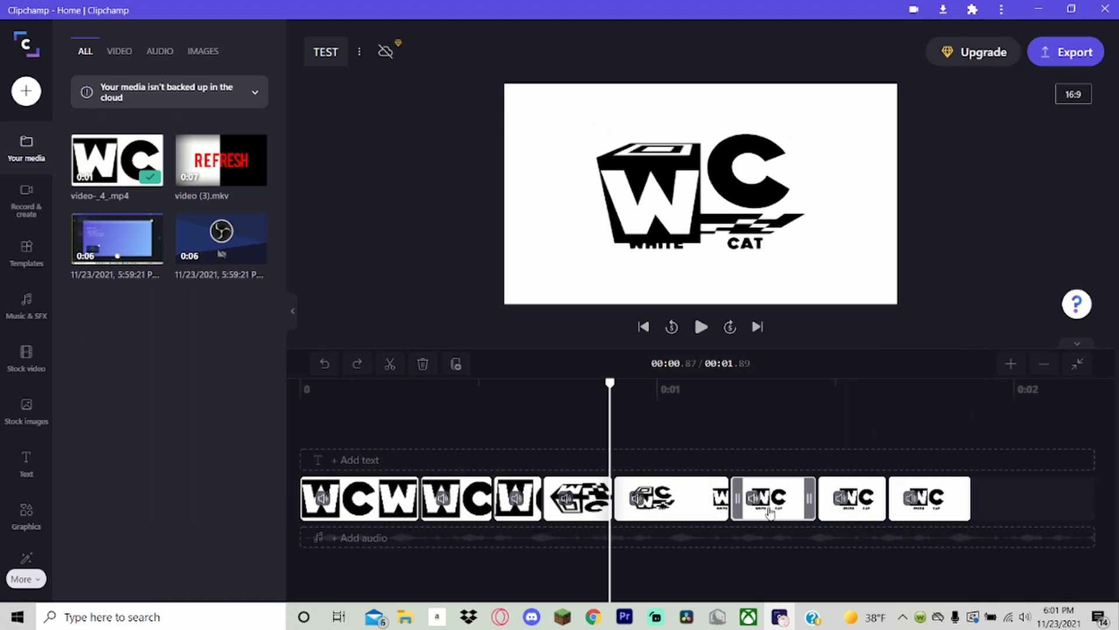
key(ctrl+z)
key(ctrl+z)
key(ctrl+z)
key(ctrl+z)
key(ctrl+z)
key(ctrl+z)
key(ctrl+z)
key(ctrl+z)
key(ctrl+z)
key(ctrl+z)
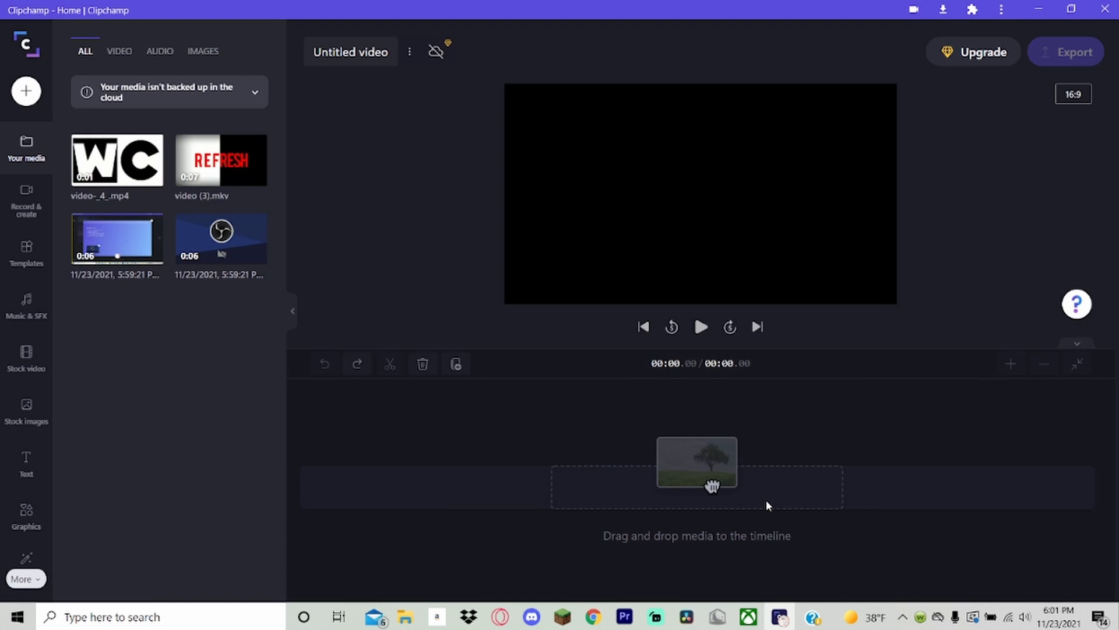
Add video-_4_.mp4 at the start of the empty timeline and place the playhead at about 0.43 s.
drag(117, 158, 435, 458)
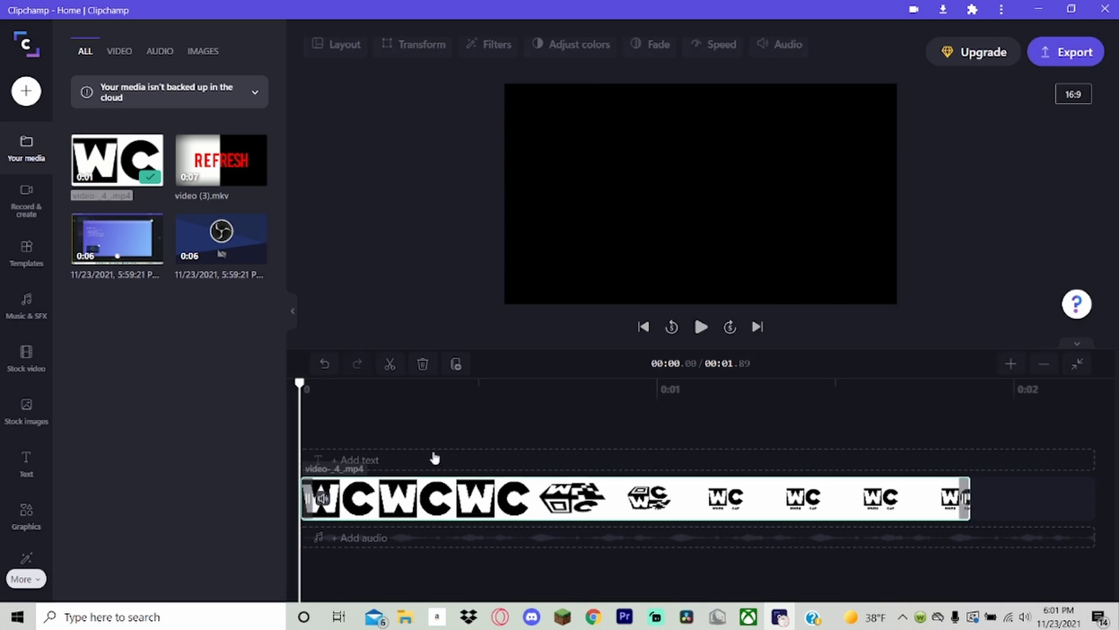
drag(377, 392, 453, 396)
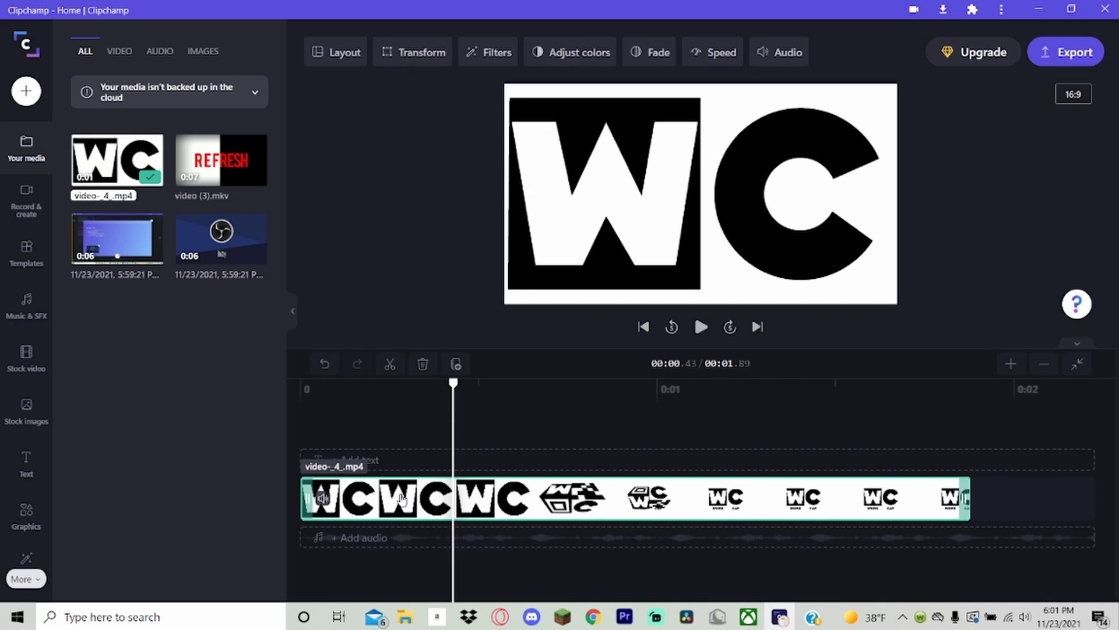
Split video-_4_.mp4 at about 0.43 s and undo the split.
click(456, 364)
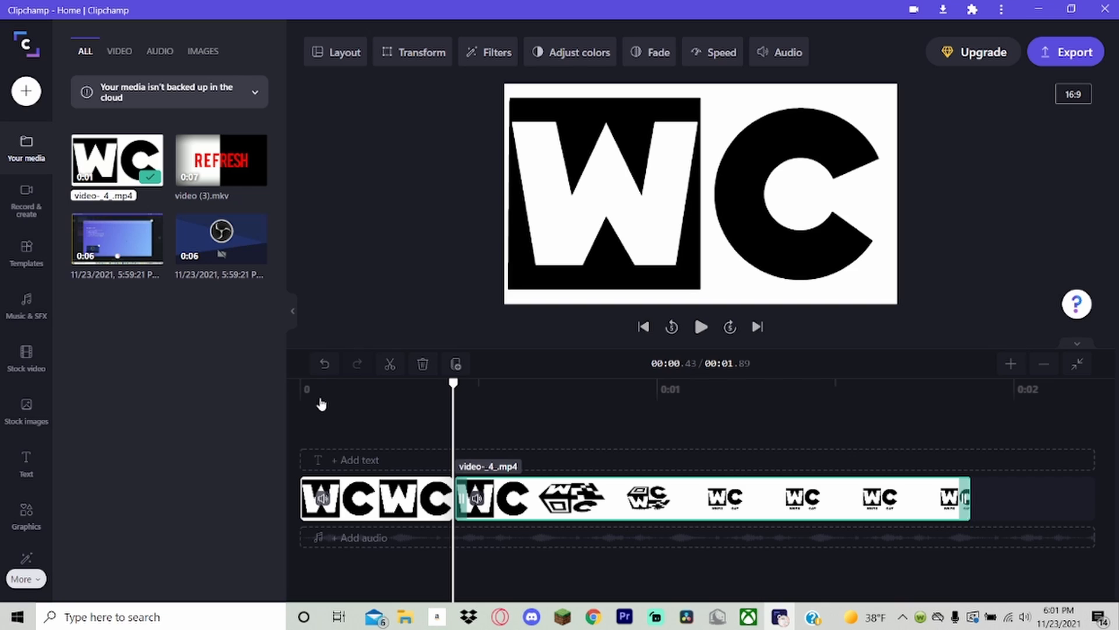
click(325, 364)
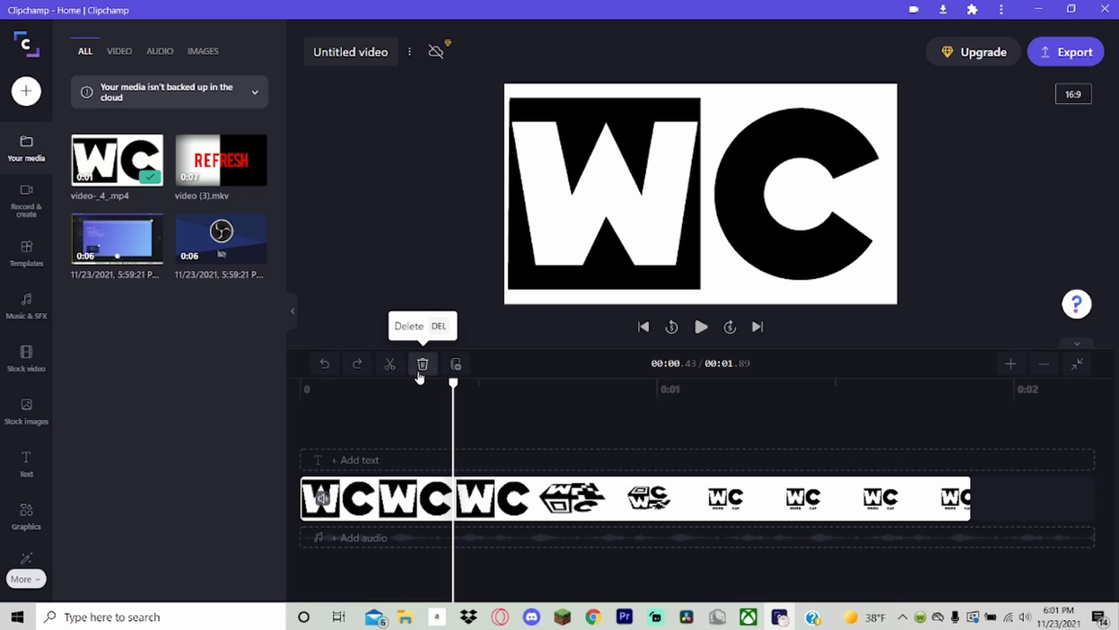
click(386, 510)
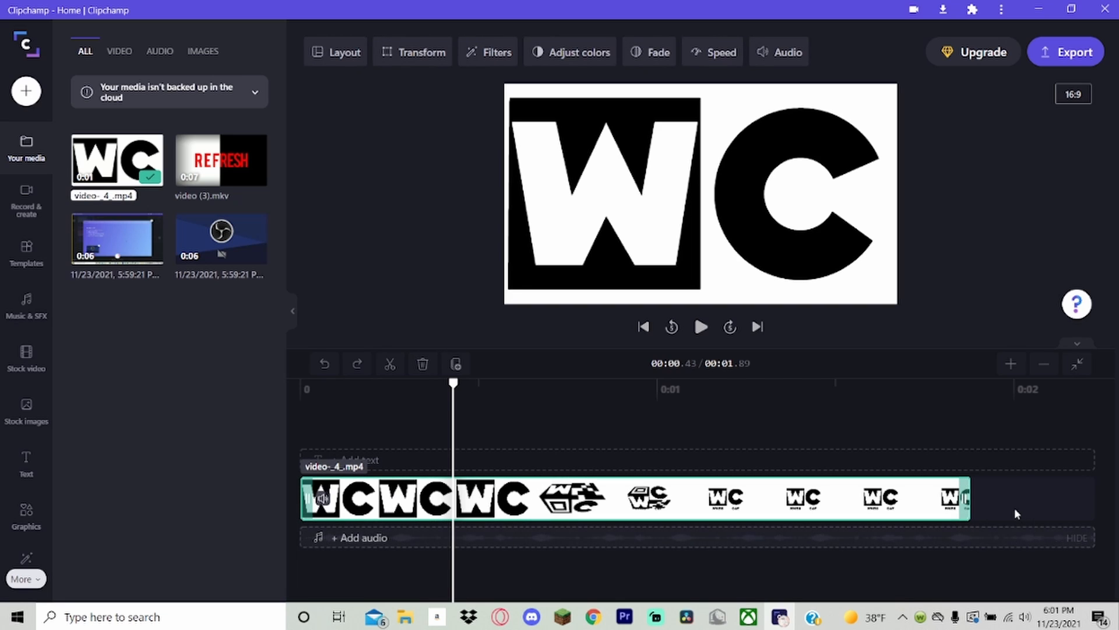
click(565, 417)
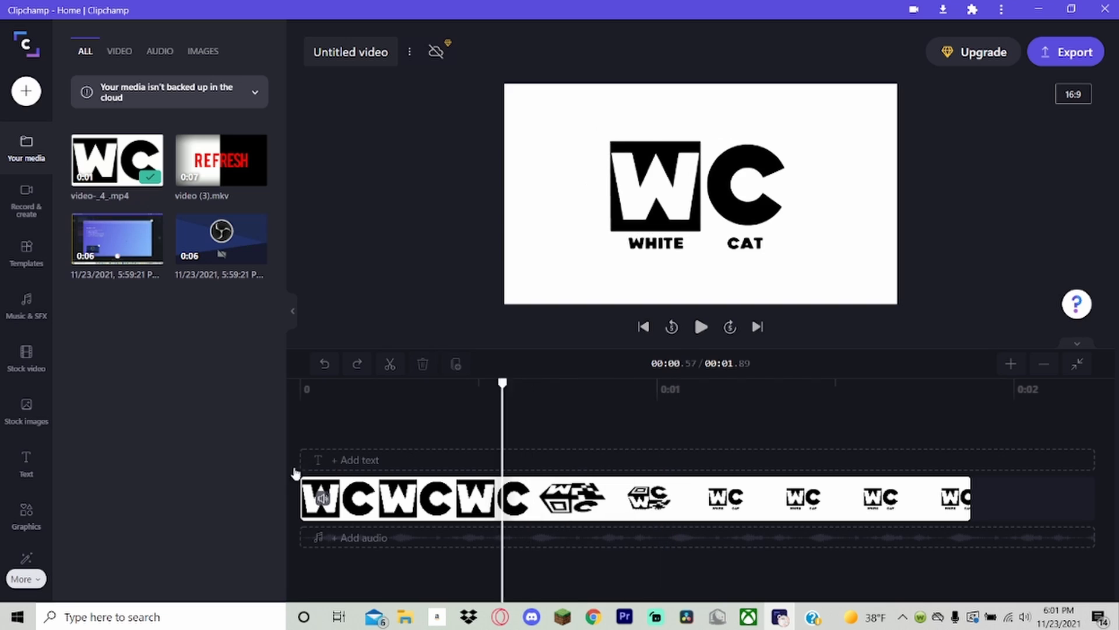
Delete video-_4_.mp4 from the timeline and undo the deletion.
click(337, 507)
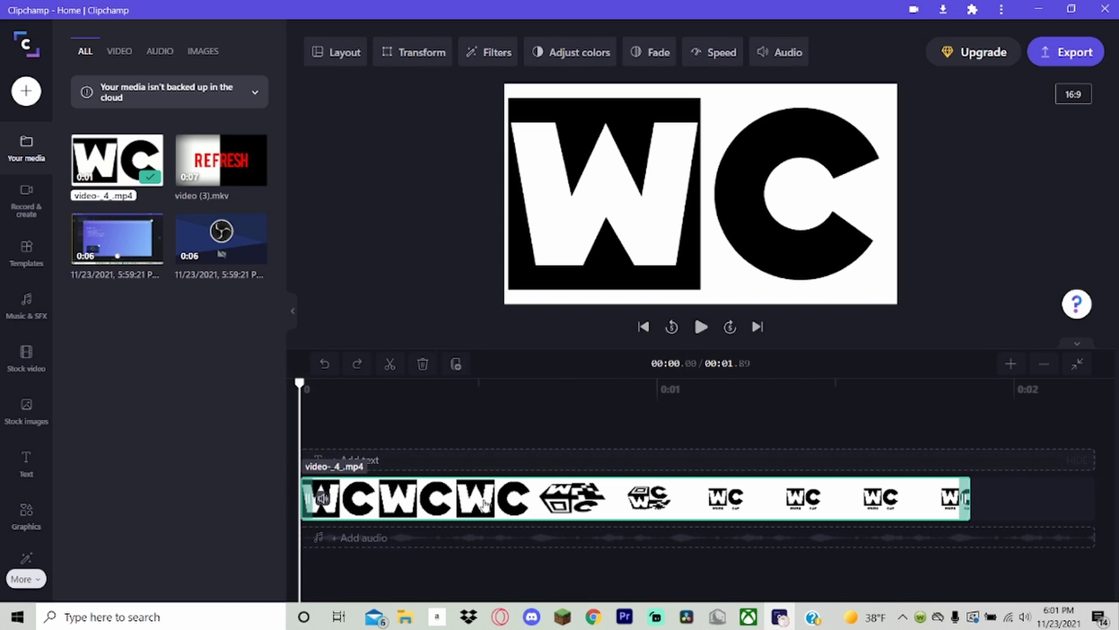
key(Delete)
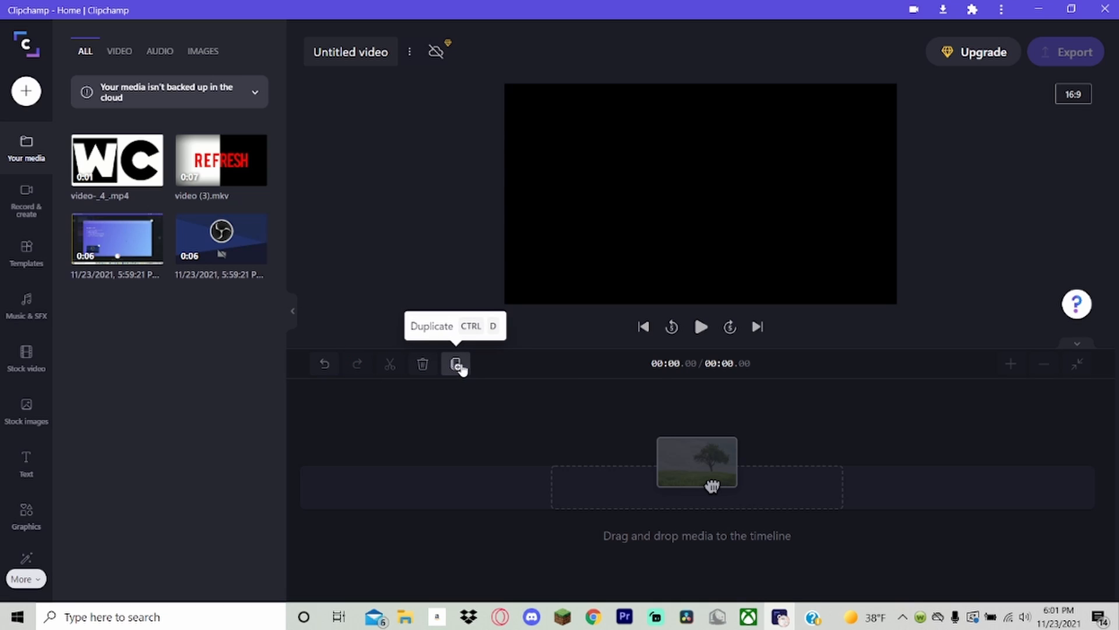
key(ctrl+z)
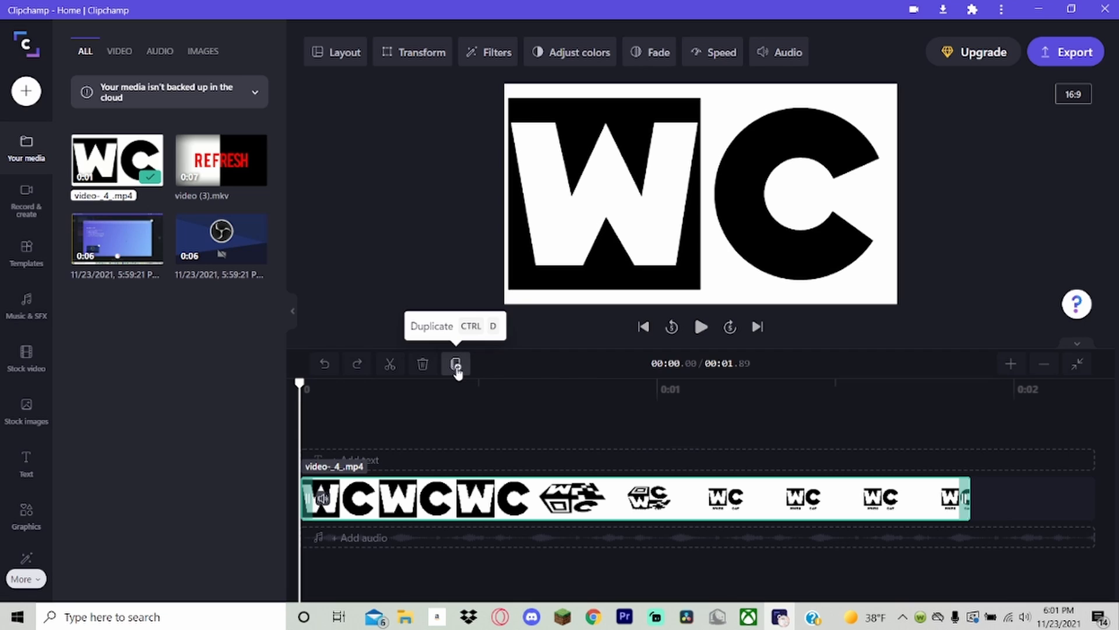
Duplicate video-_4_.mp4 on the timeline and delete both copies.
click(457, 365)
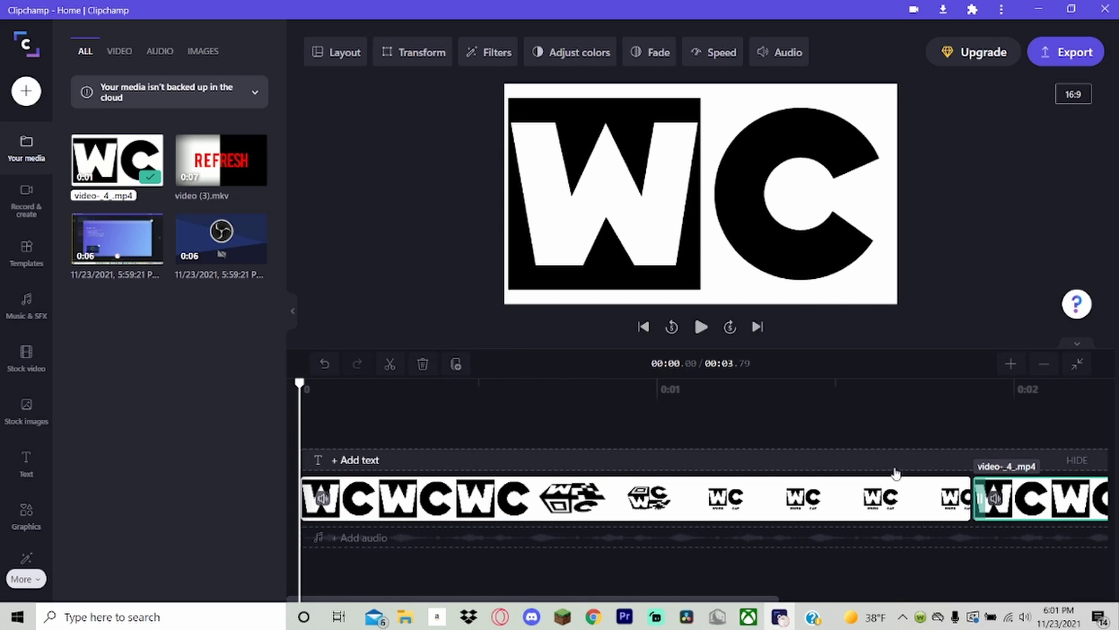
key(Delete)
key(Delete)
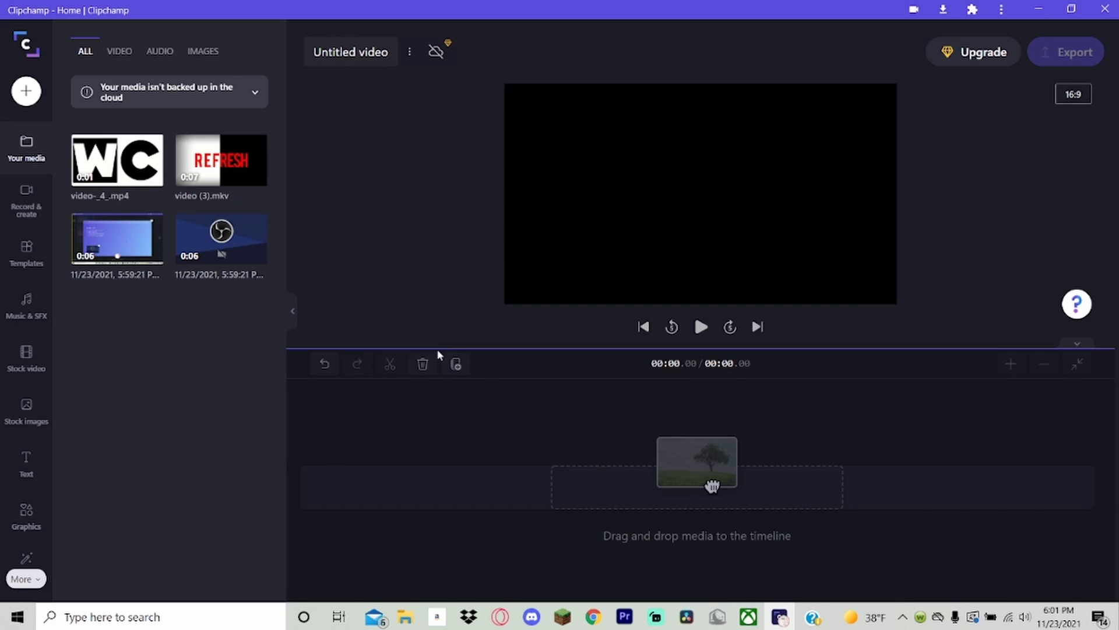
Add video-_4_.mp4 at the start of the empty timeline and duplicate it four times.
drag(117, 160, 402, 492)
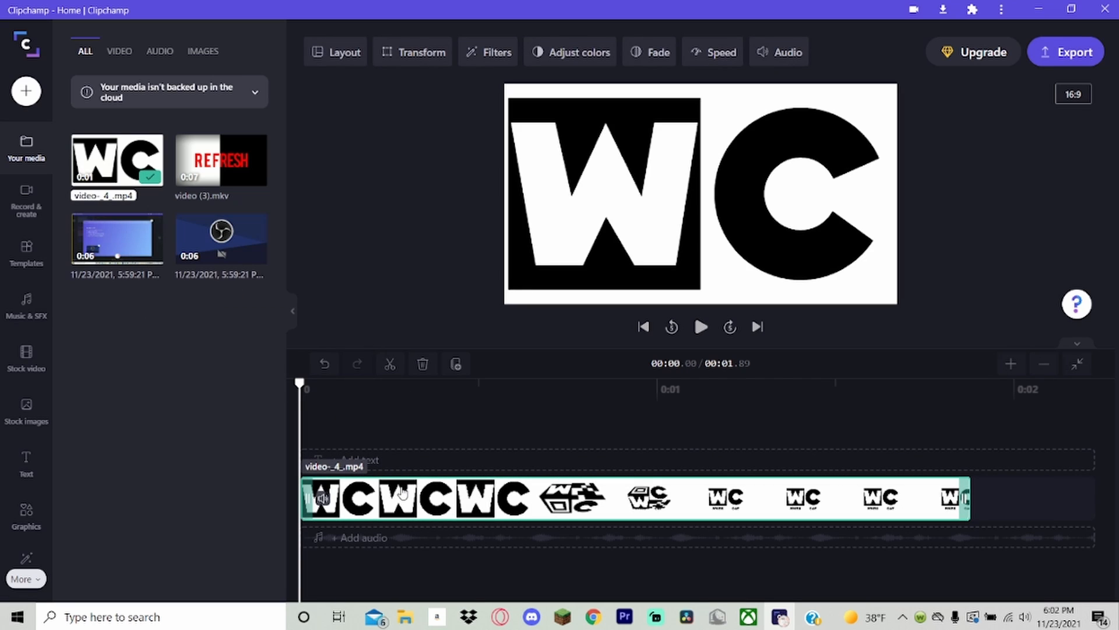
key(ctrl+d)
key(ctrl+d)
key(ctrl+d)
key(ctrl+d)
key(ctrl+d)
key(ctrl+d)
key(ctrl+d)
key(ctrl+d)
key(ctrl+d)
key(ctrl+d)
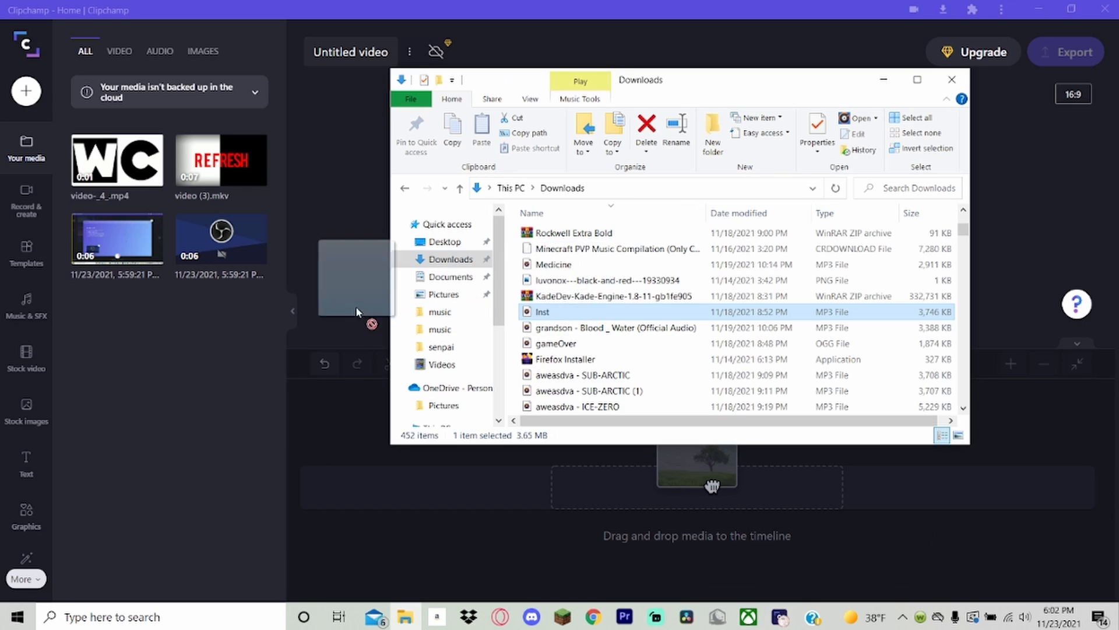
Import Inst.mp3 from the Downloads folder and play it from the start of the timeline, with the timeline fitted to it.
drag(370, 320, 165, 180)
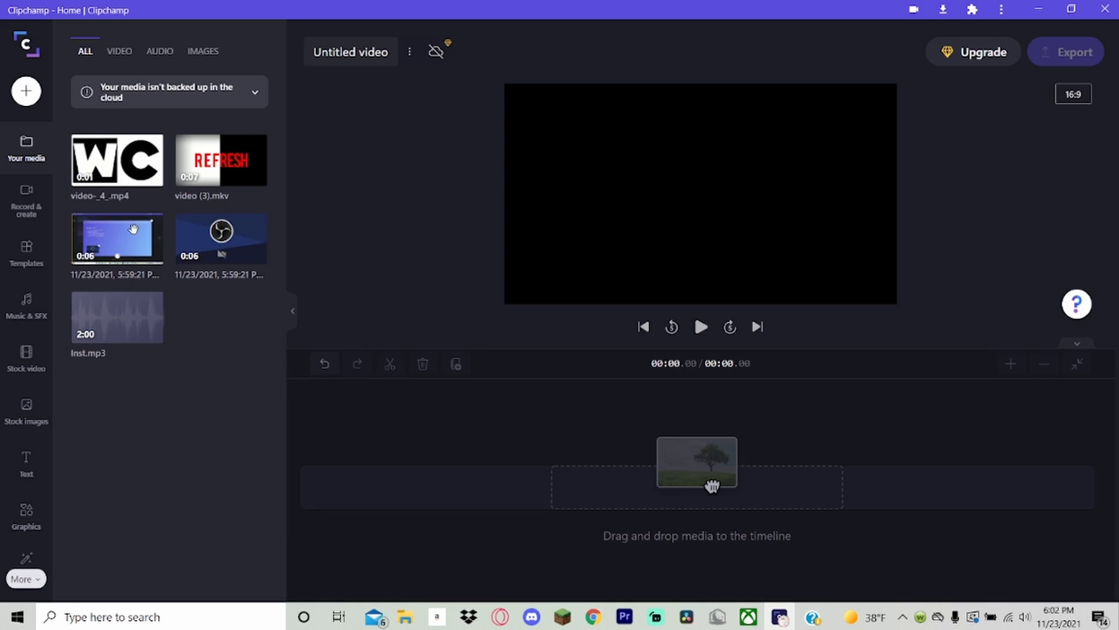
drag(118, 349, 354, 499)
key(space)
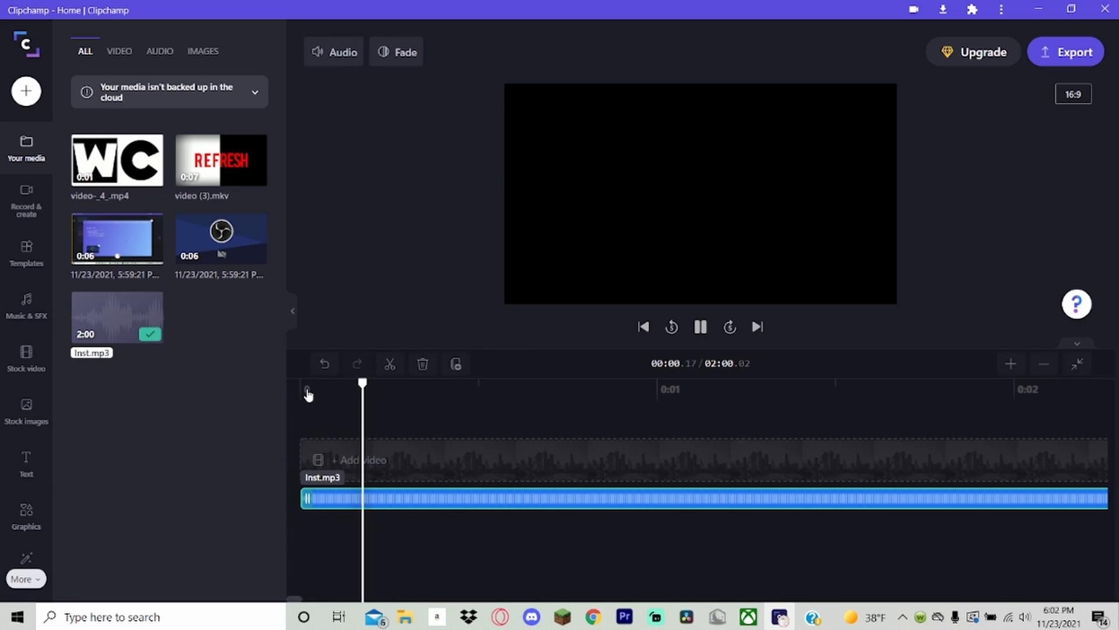
click(1077, 363)
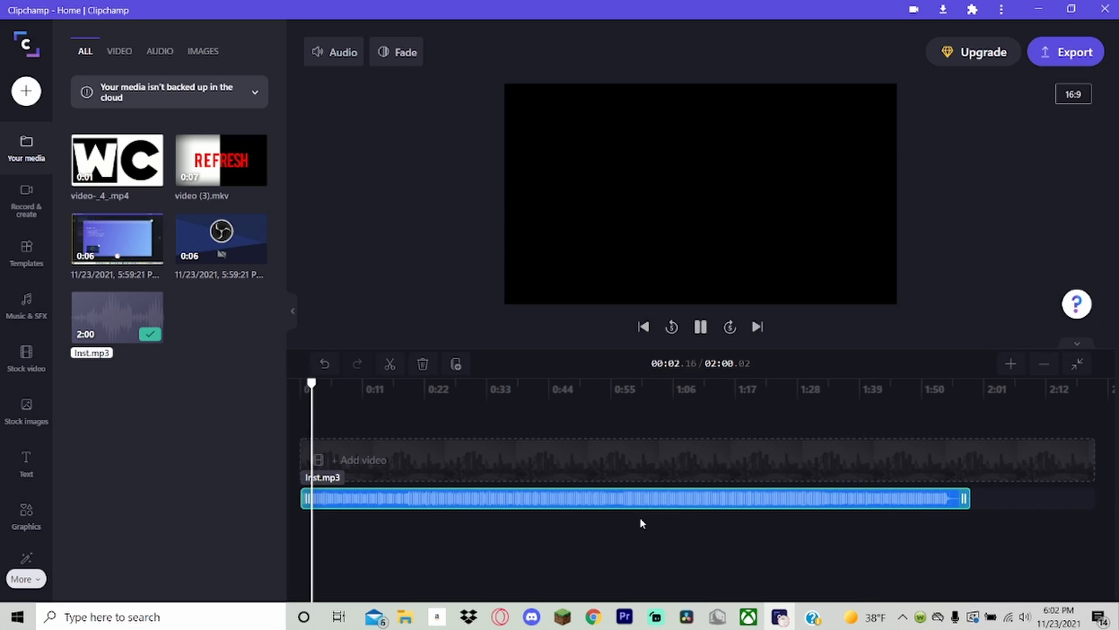
Set the track volume of Inst.mp3 to 96% and its fade in to 2.0 s.
click(345, 63)
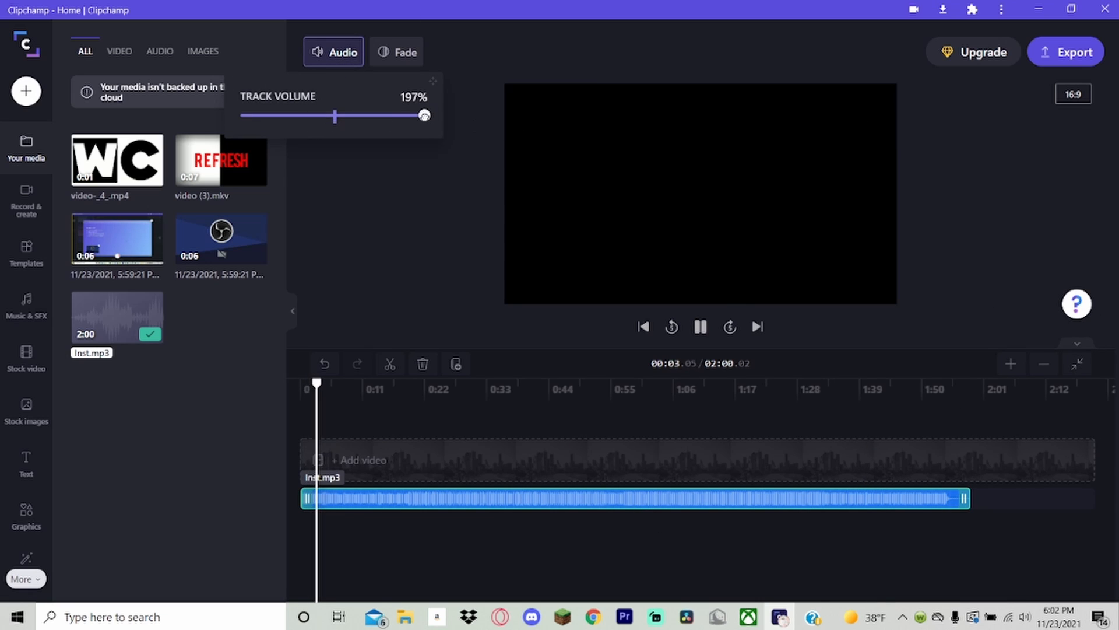
drag(424, 116, 198, 115)
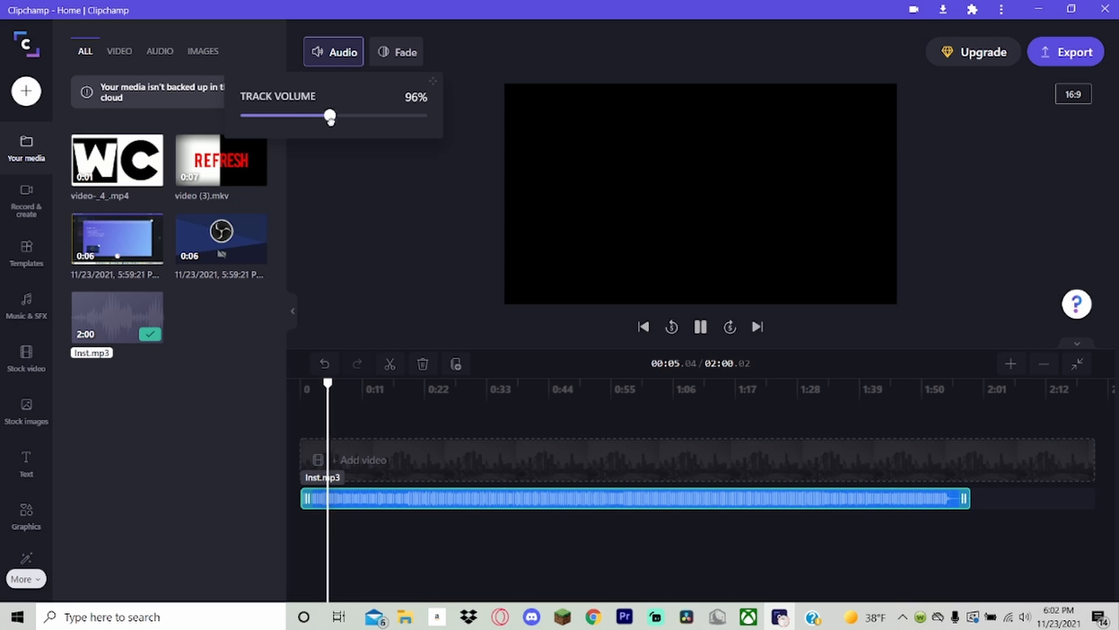
click(382, 54)
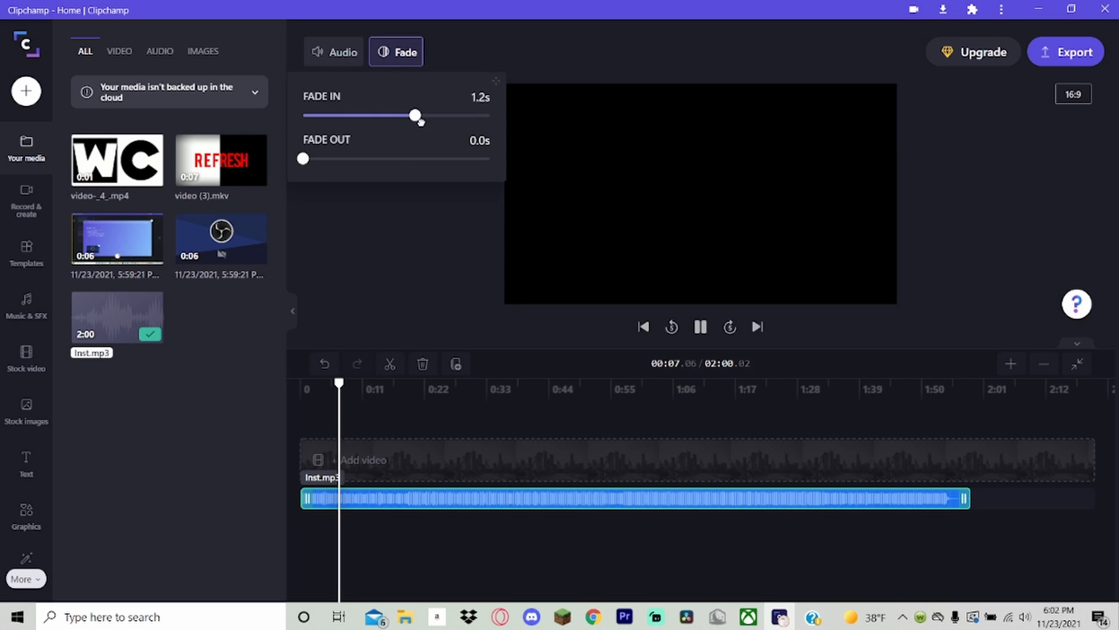
drag(416, 116, 492, 116)
click(201, 382)
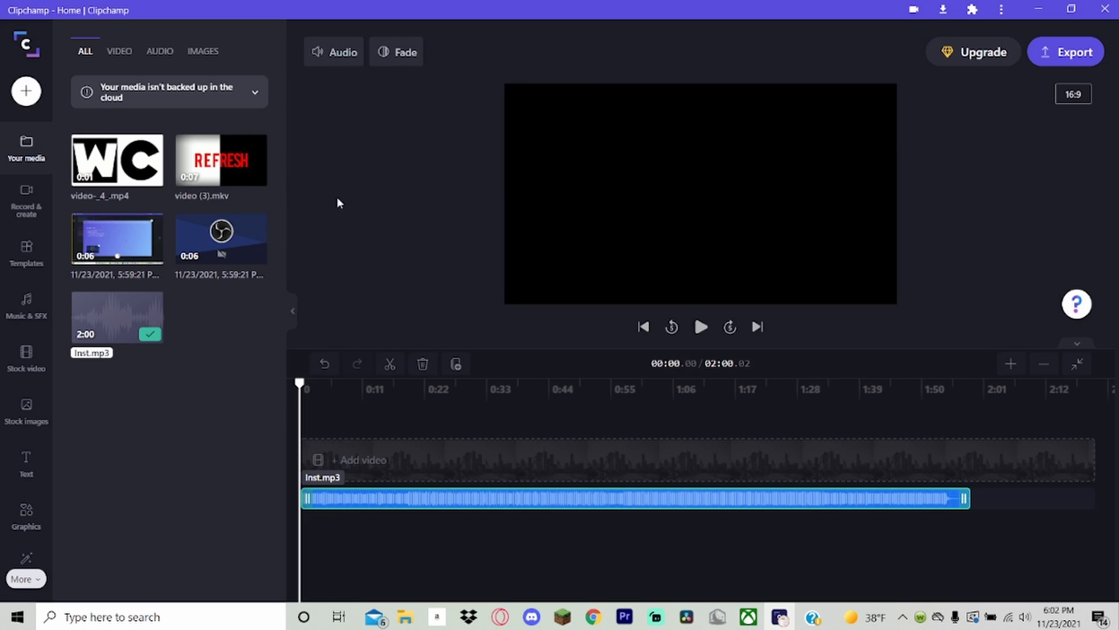
Play Inst.mp3 from the start to check its fade in, and review the fade settings.
key(space)
click(384, 53)
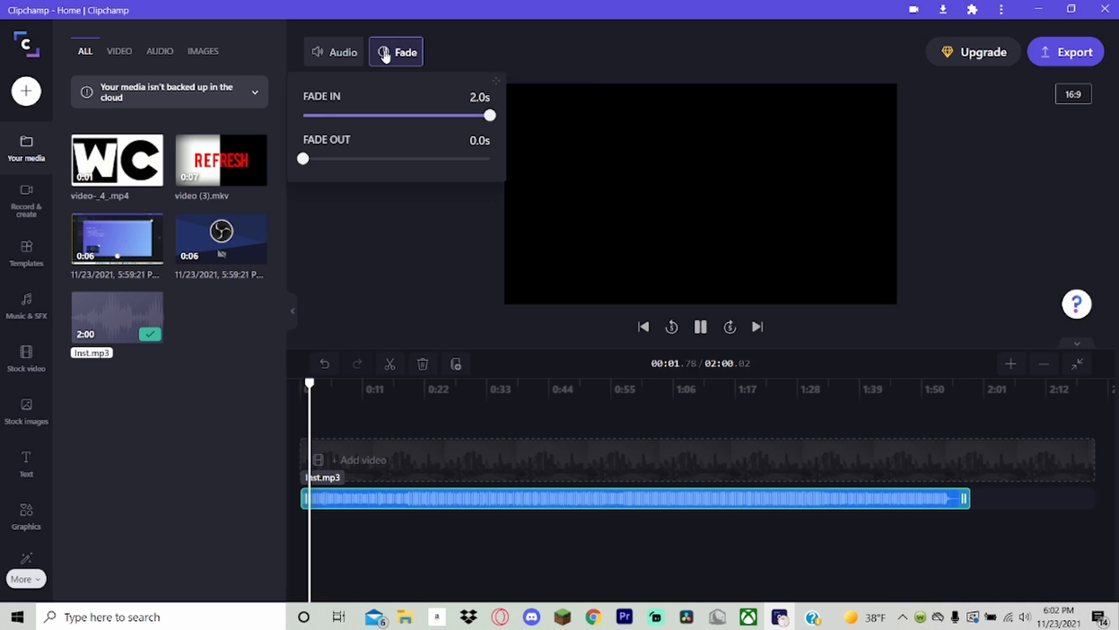
click(385, 54)
key(space)
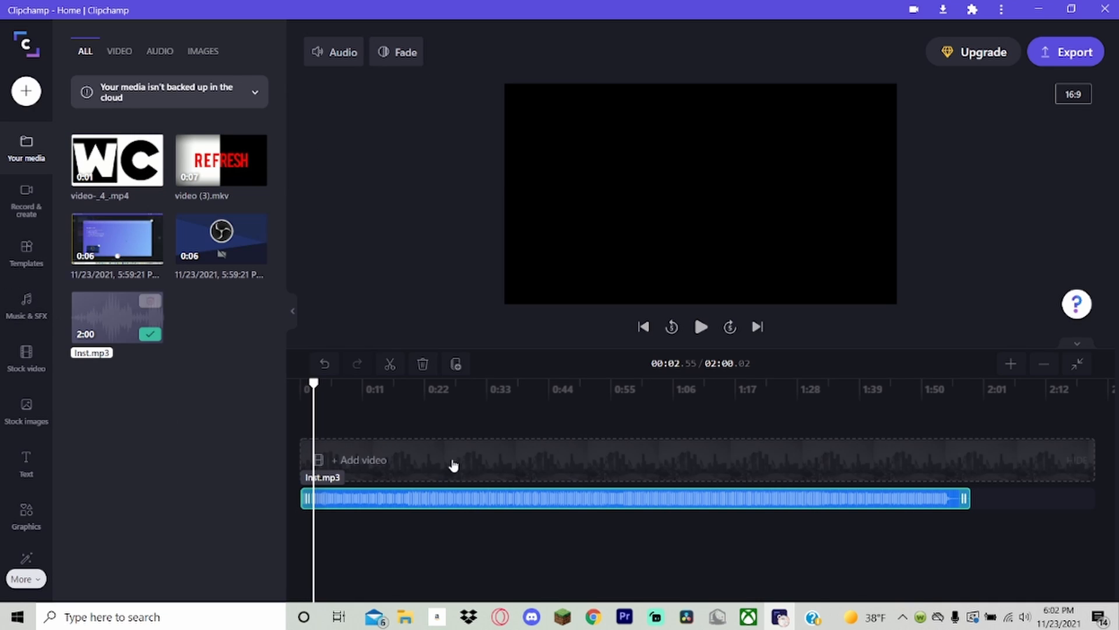
Add video (3).mkv at the start of the video track with a 2.0 s fade in and preview it.
drag(221, 161, 322, 485)
click(650, 52)
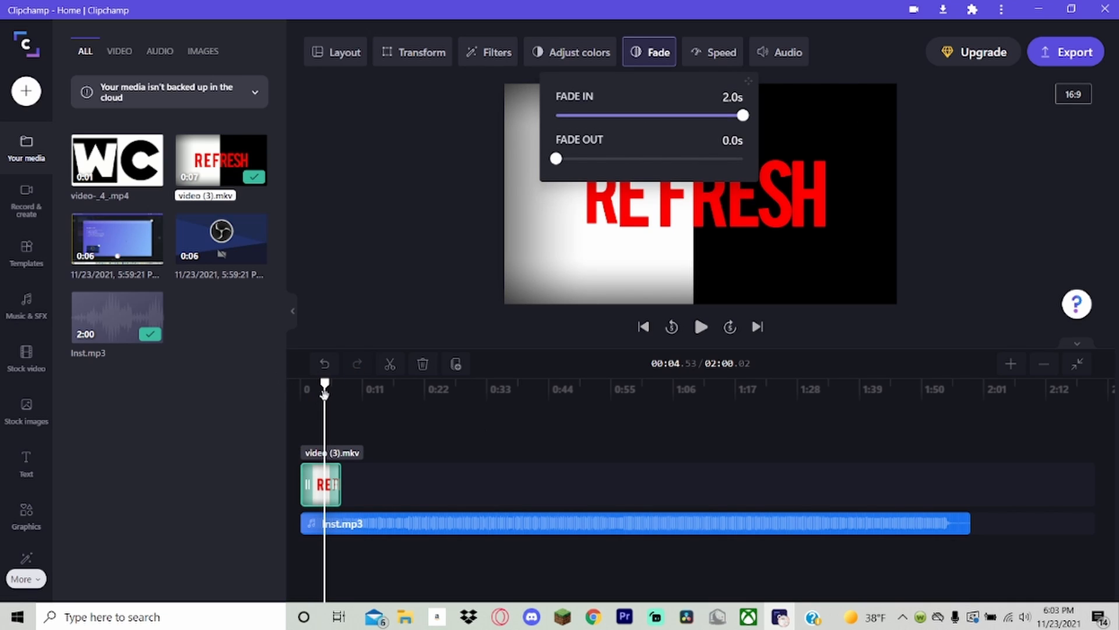
drag(325, 392, 303, 390)
click(222, 387)
key(space)
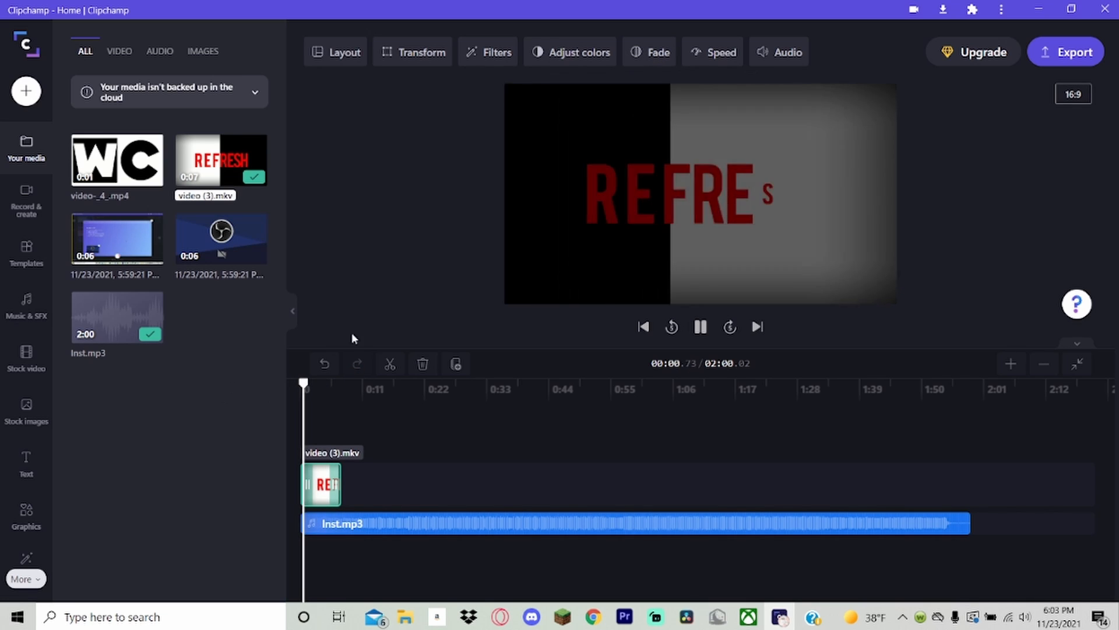
mouse_move(306, 383)
mouse_down()
mouse_move(283, 392)
mouse_move(336, 389)
mouse_move(312, 388)
mouse_up()
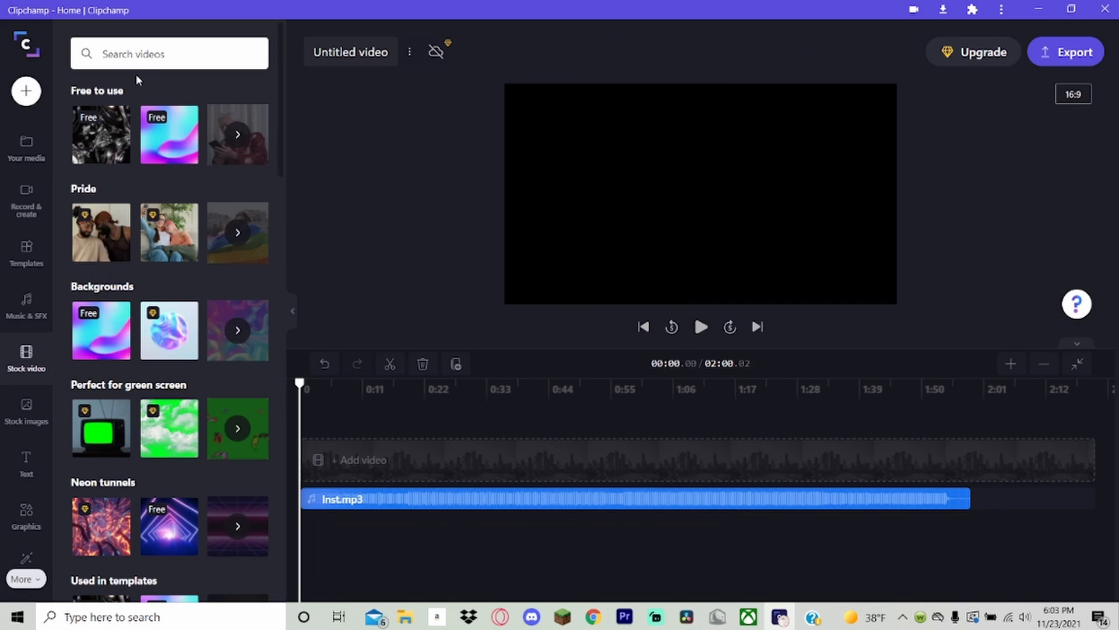
Add the free 3D abstract animation stock video above Inst.mp3, browse the other stock videos, and delete the clip from the timeline.
drag(162, 138, 330, 437)
click(330, 384)
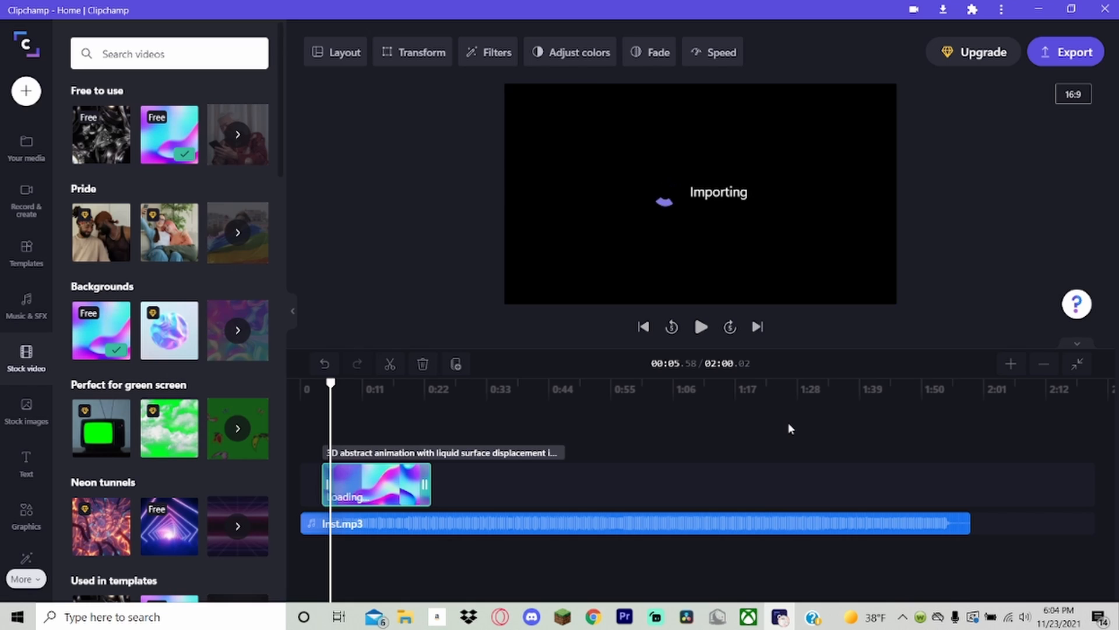
scroll(126, 416, down, 4)
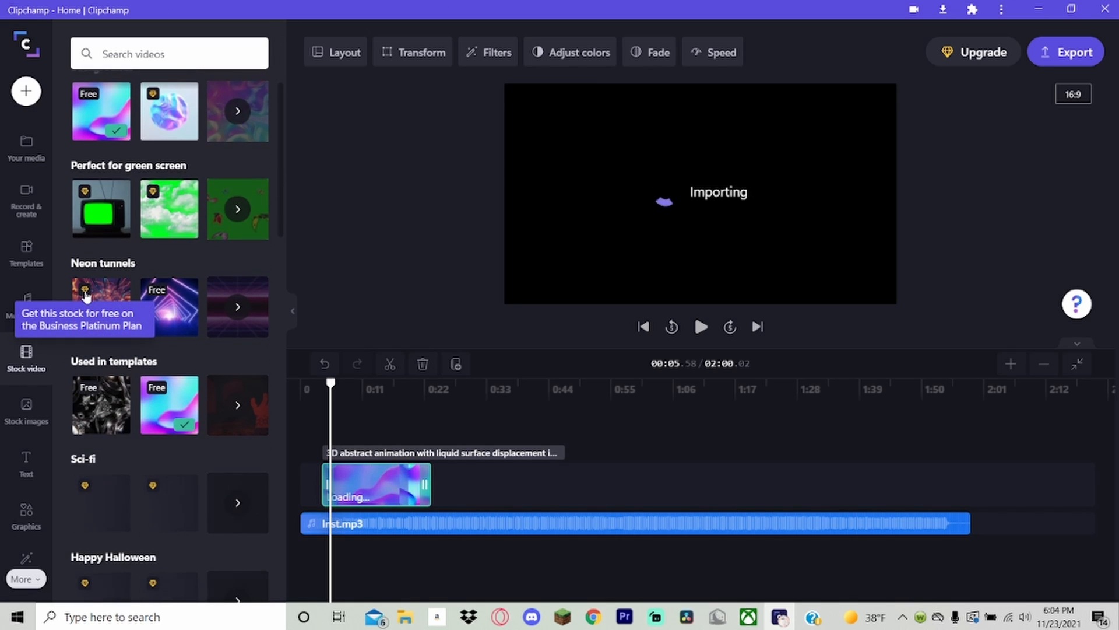
scroll(88, 295, down, 4)
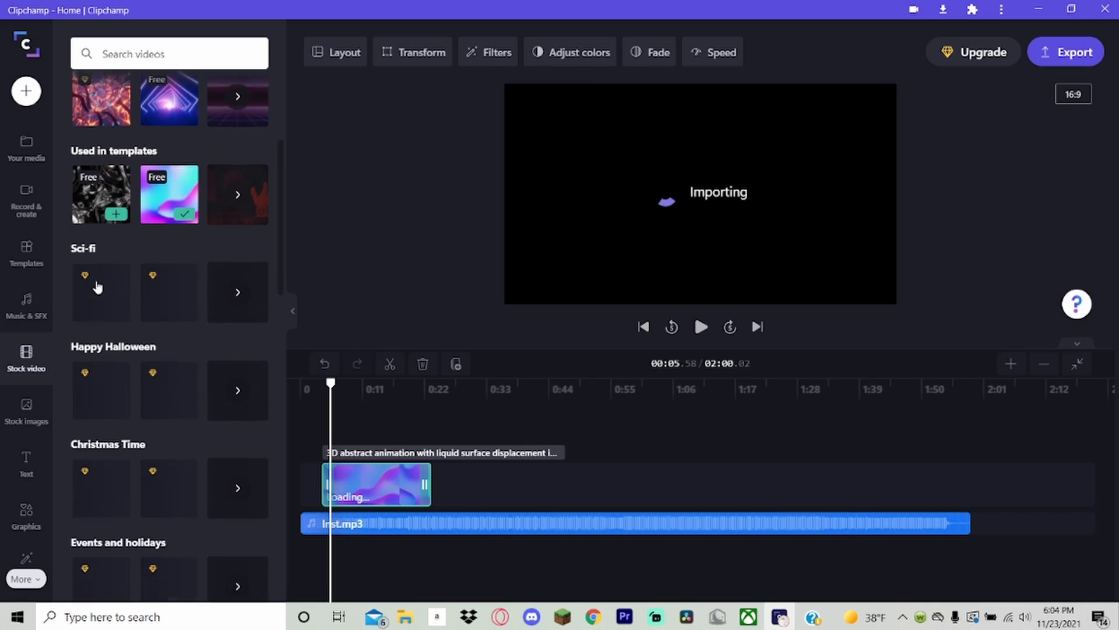
scroll(145, 320, up, 8)
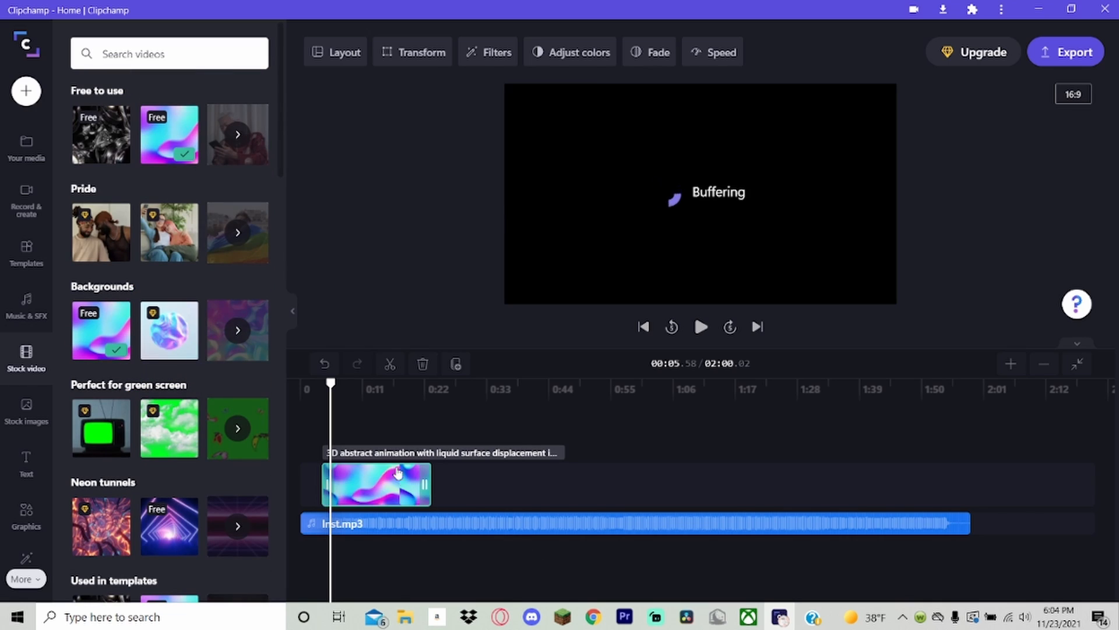
key(Delete)
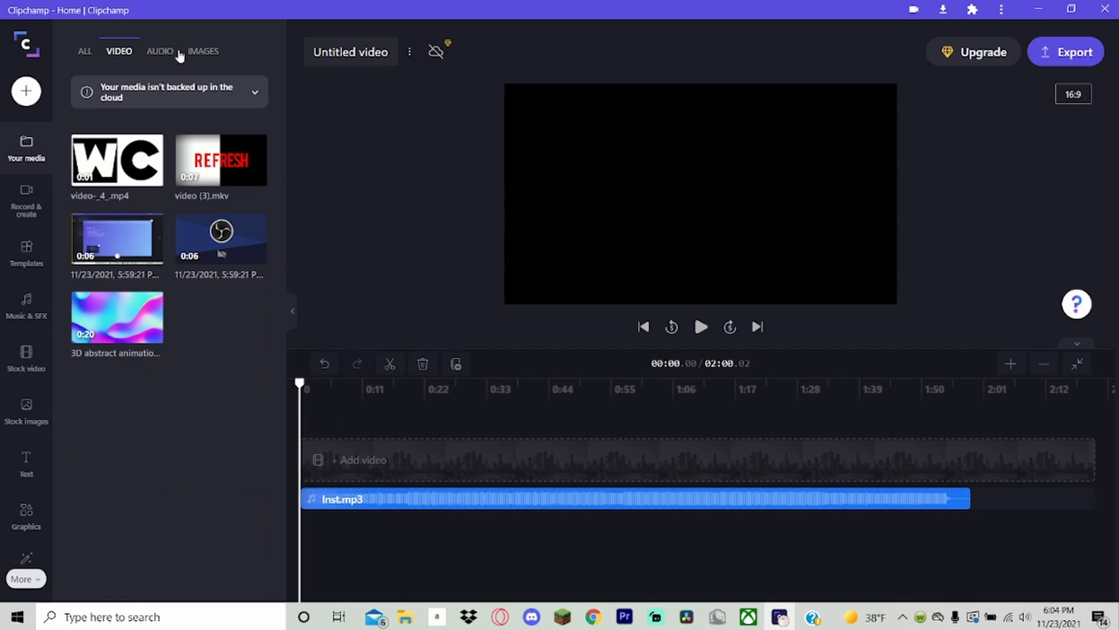
Look through the project media filtered by audio, images and all types, and read the cloud backup notice.
click(161, 53)
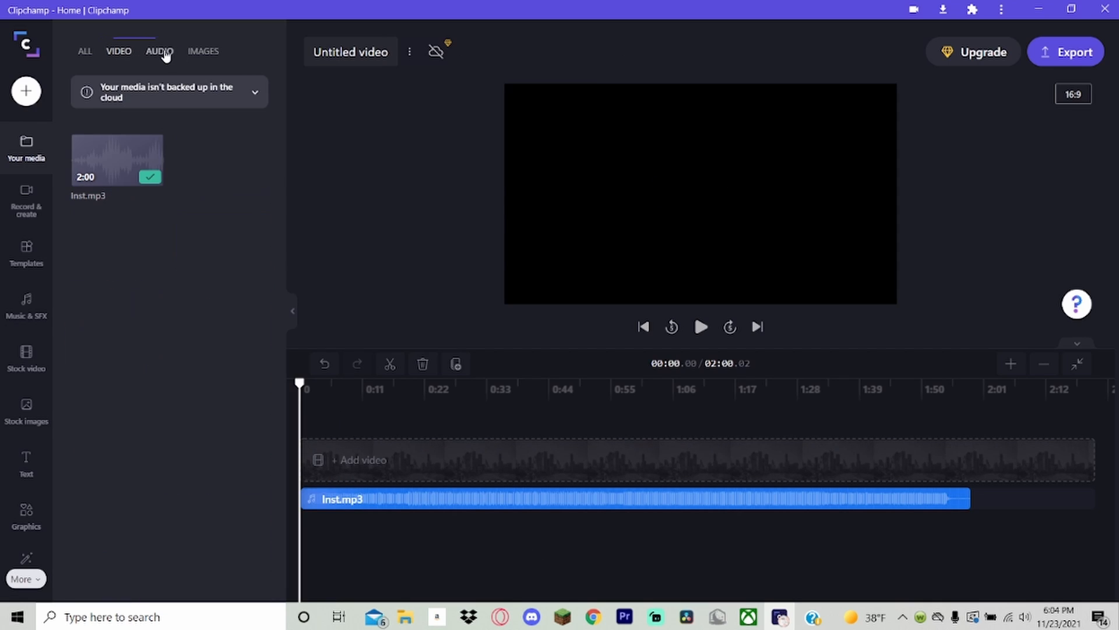
click(201, 53)
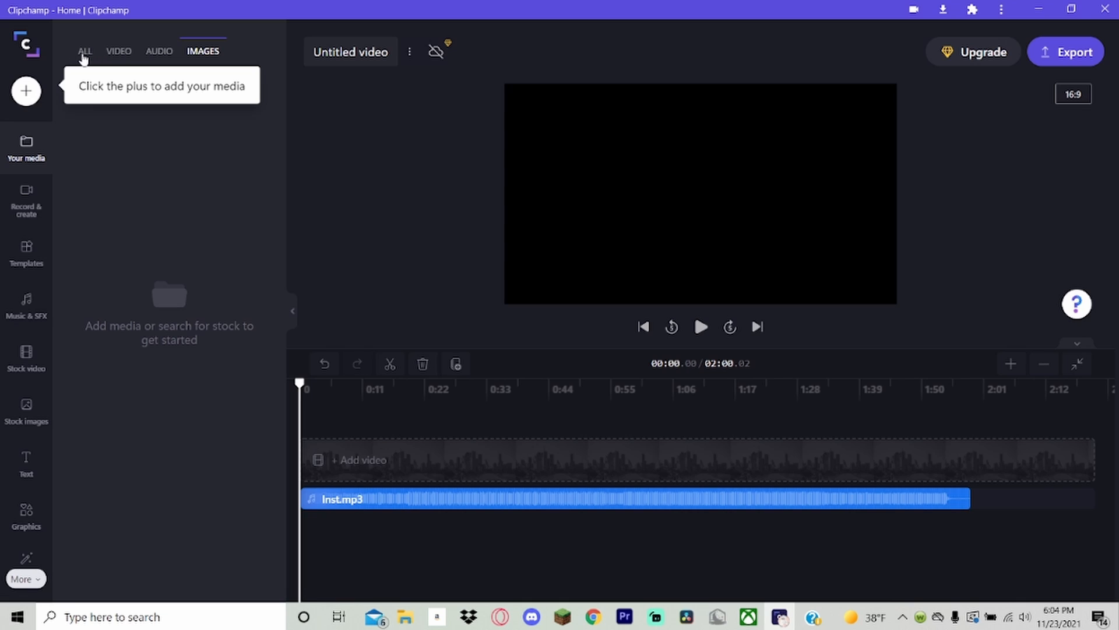
click(84, 54)
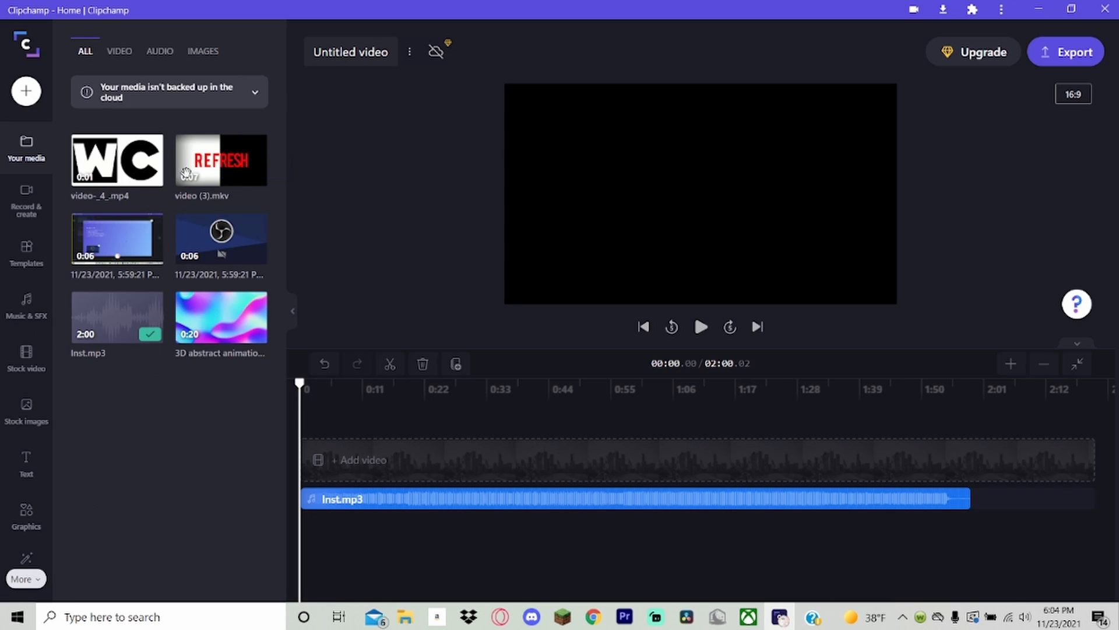
click(219, 93)
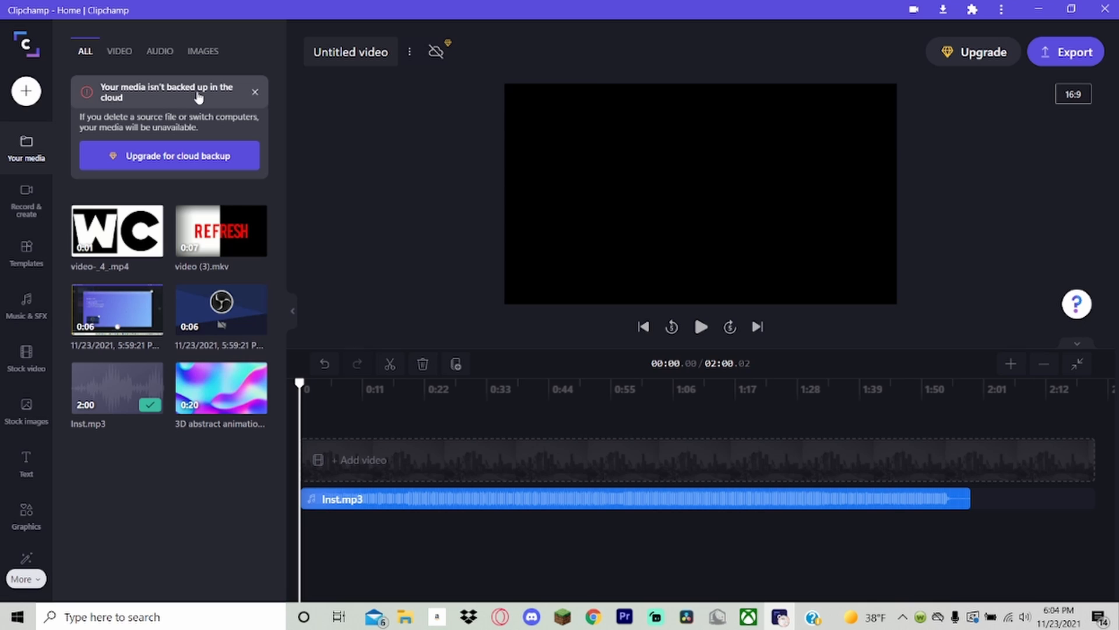
click(199, 97)
click(198, 98)
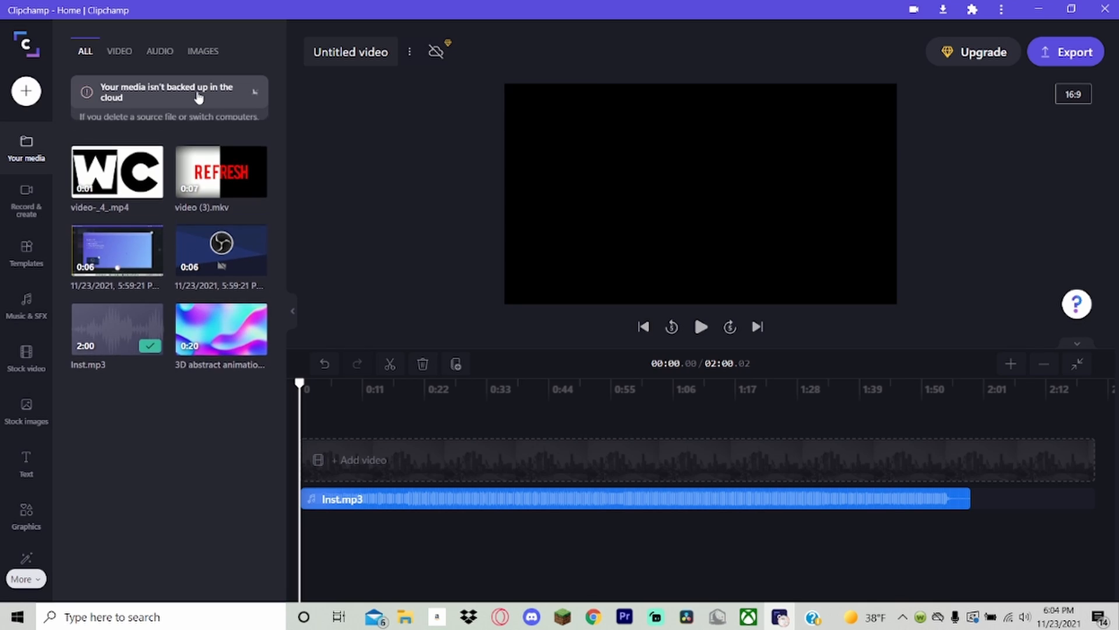
click(199, 98)
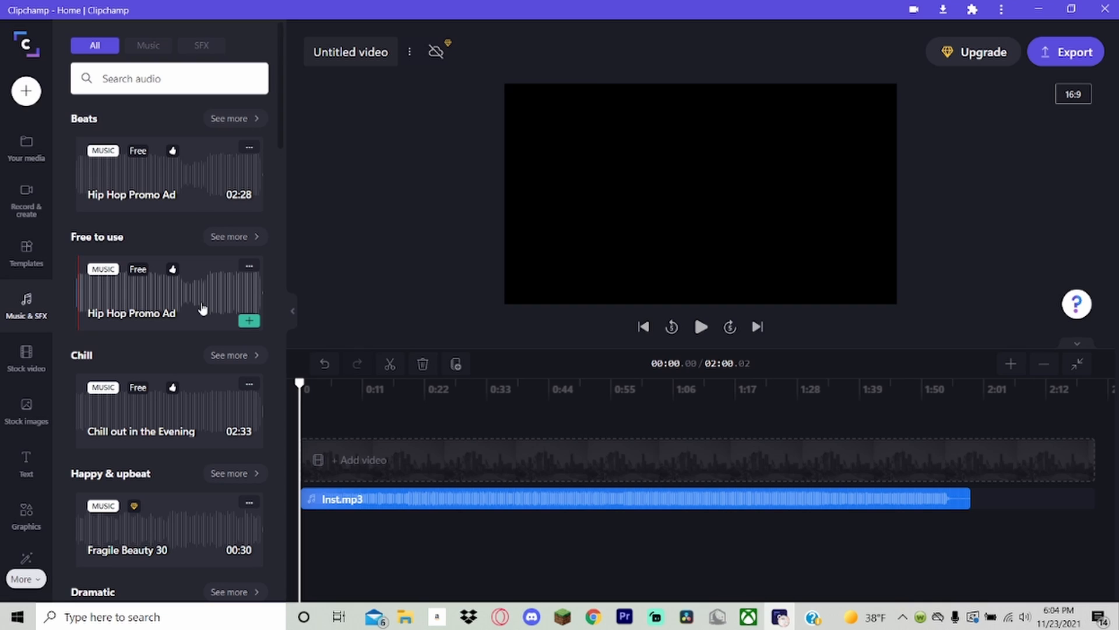
Browse the stock music and sound effects, and the stock video library.
scroll(200, 321, down, 1)
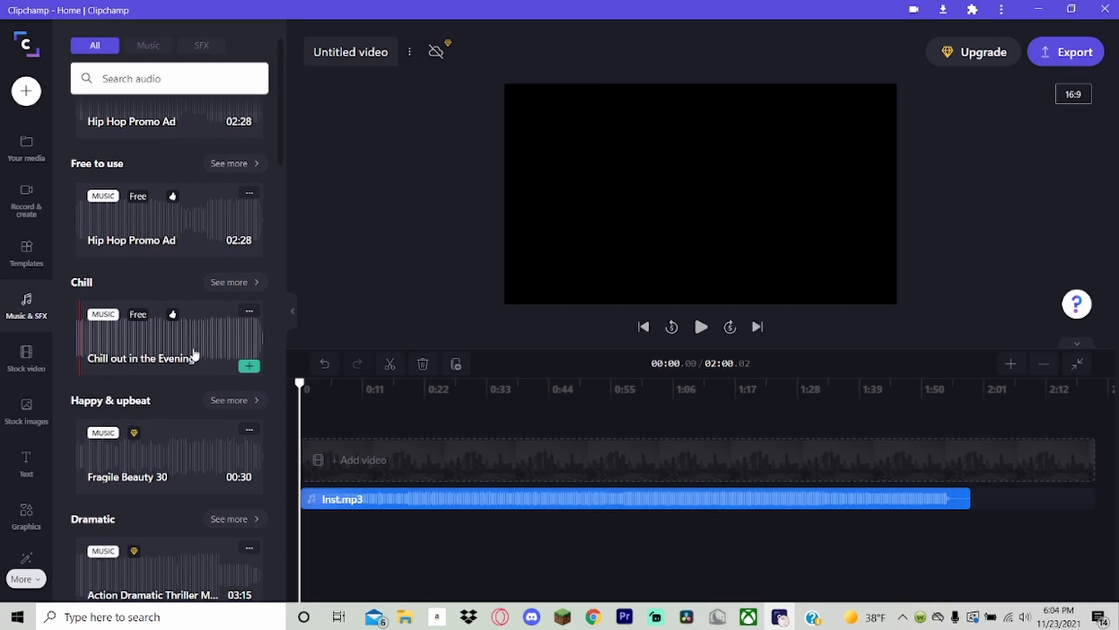
click(33, 368)
scroll(132, 163, up, 1)
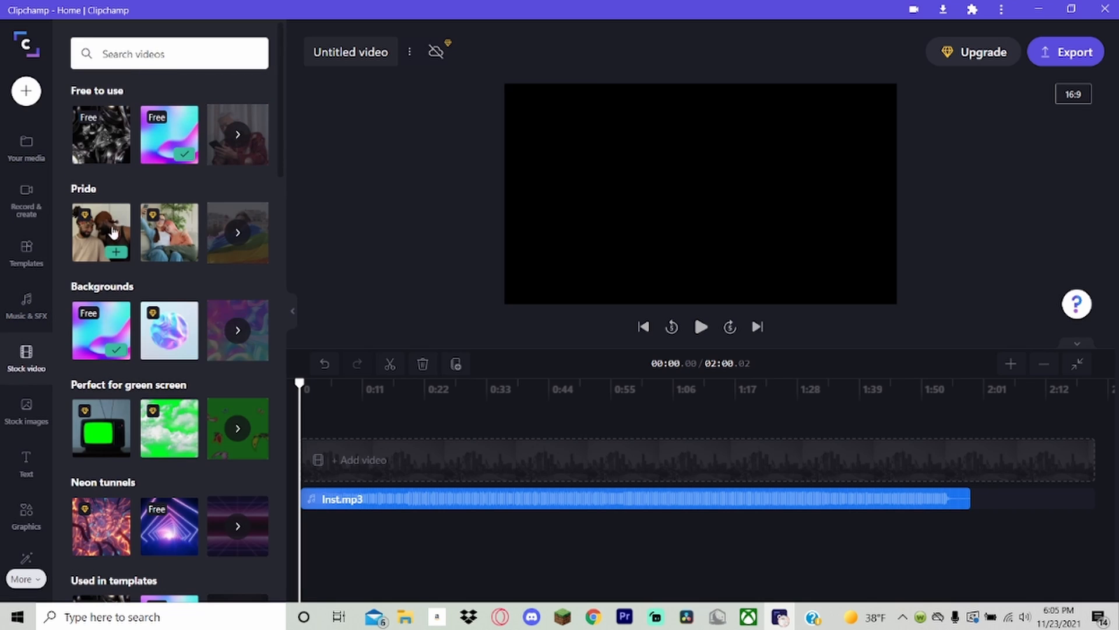
Place the free Progress Pride Flag stock image on the timeline above Inst.mp3 and undo the addition.
scroll(113, 155, down, 4)
click(25, 425)
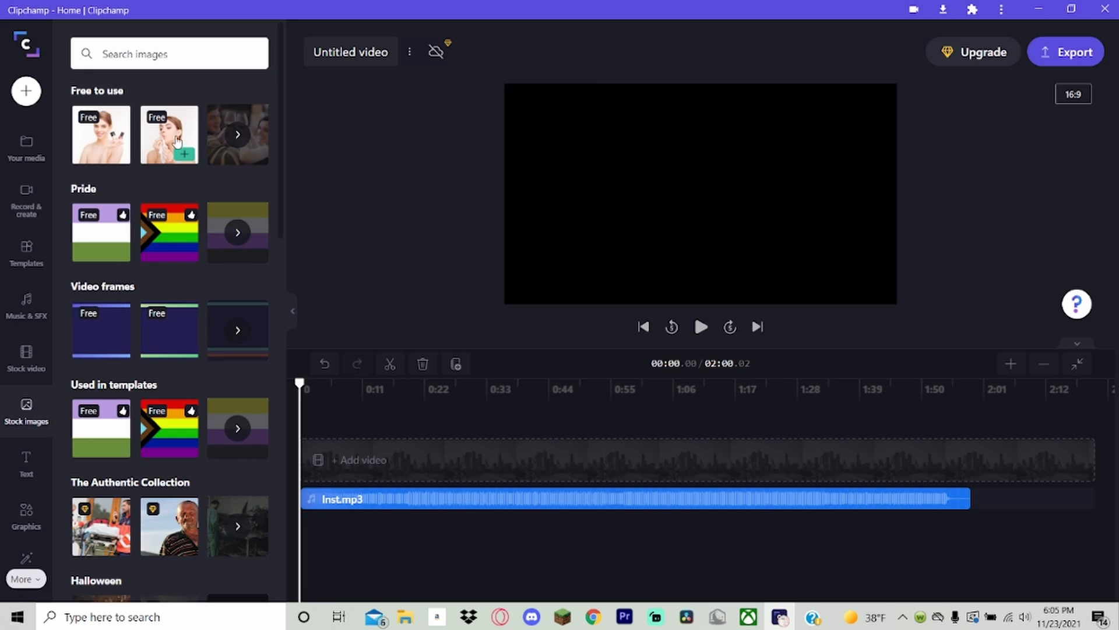
drag(169, 239, 347, 443)
click(333, 484)
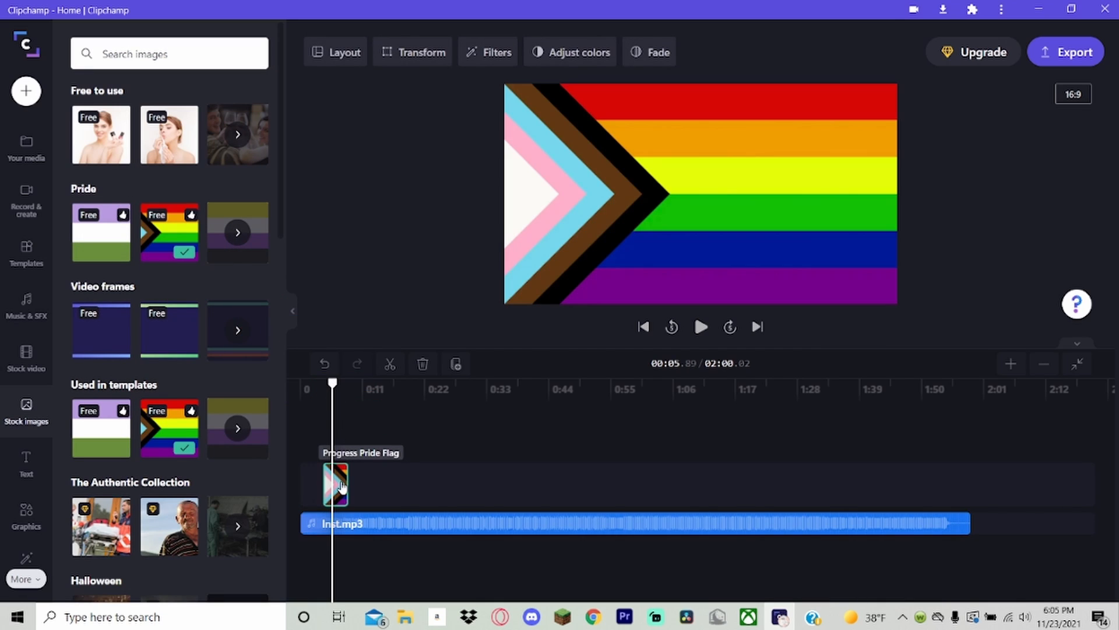
key(ctrl+z)
scroll(115, 230, down, 7)
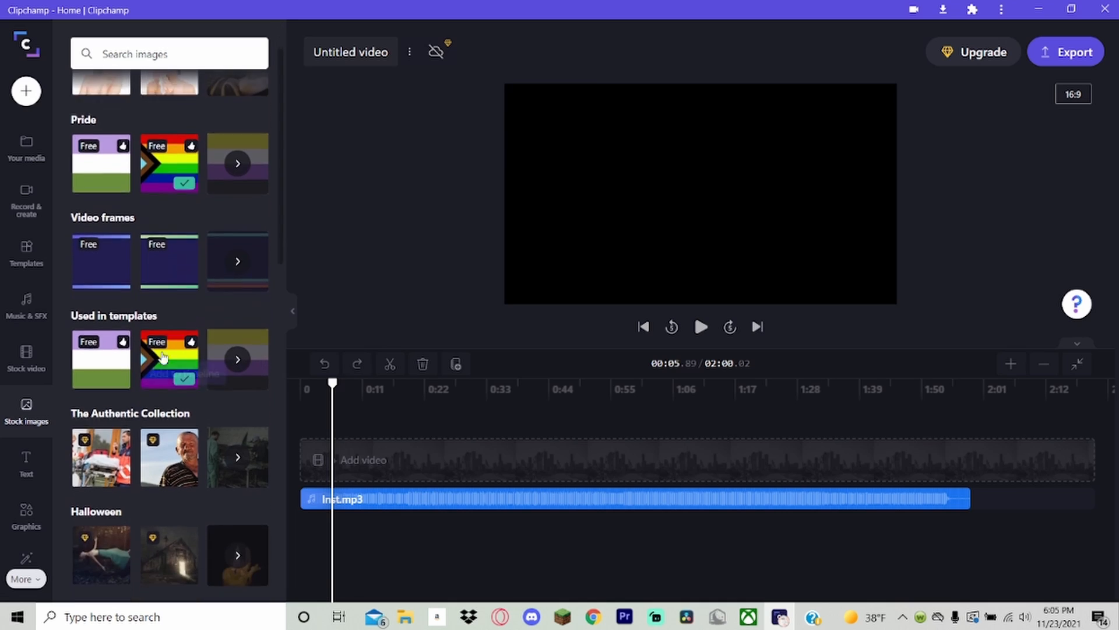
Add the Fade title at the start of the timeline above Inst.mp3 and change its text to TEST.
click(26, 469)
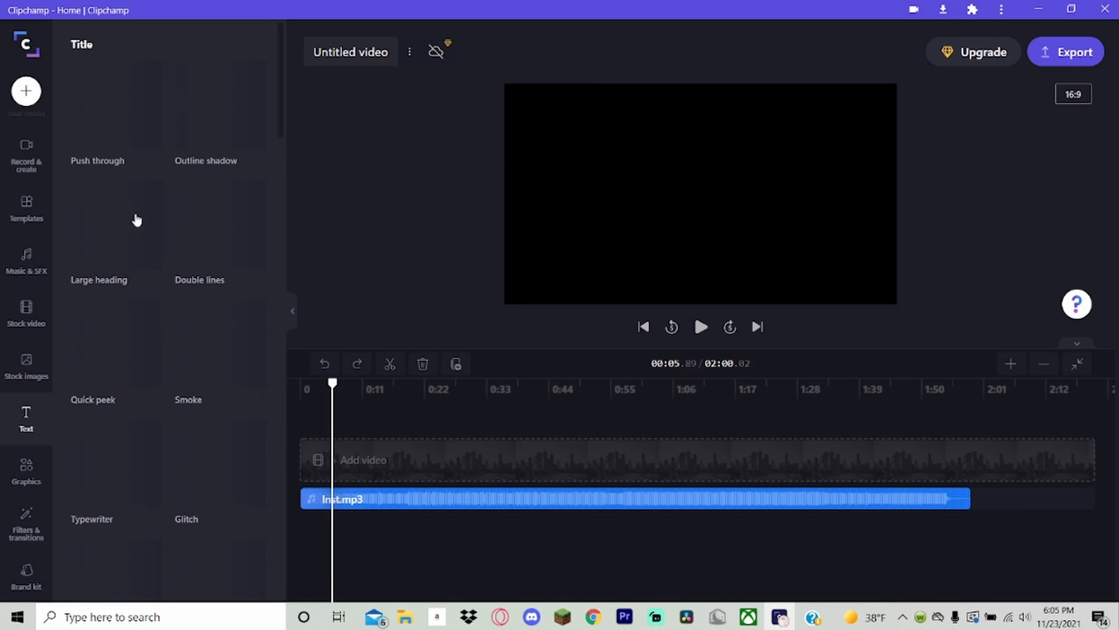
scroll(160, 275, down, 8)
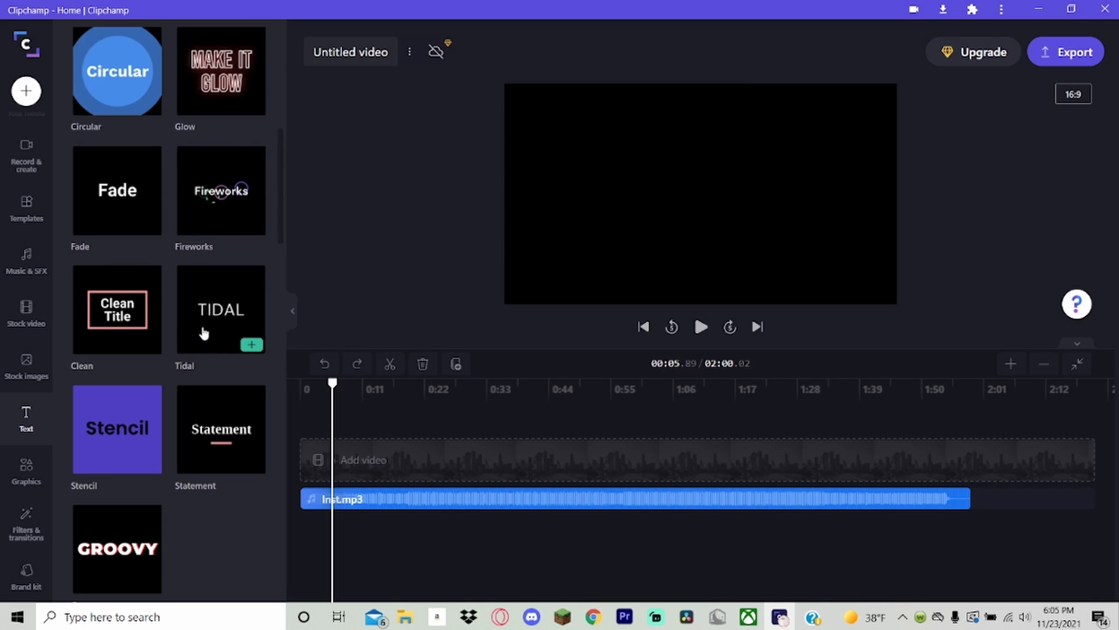
scroll(210, 318, down, 5)
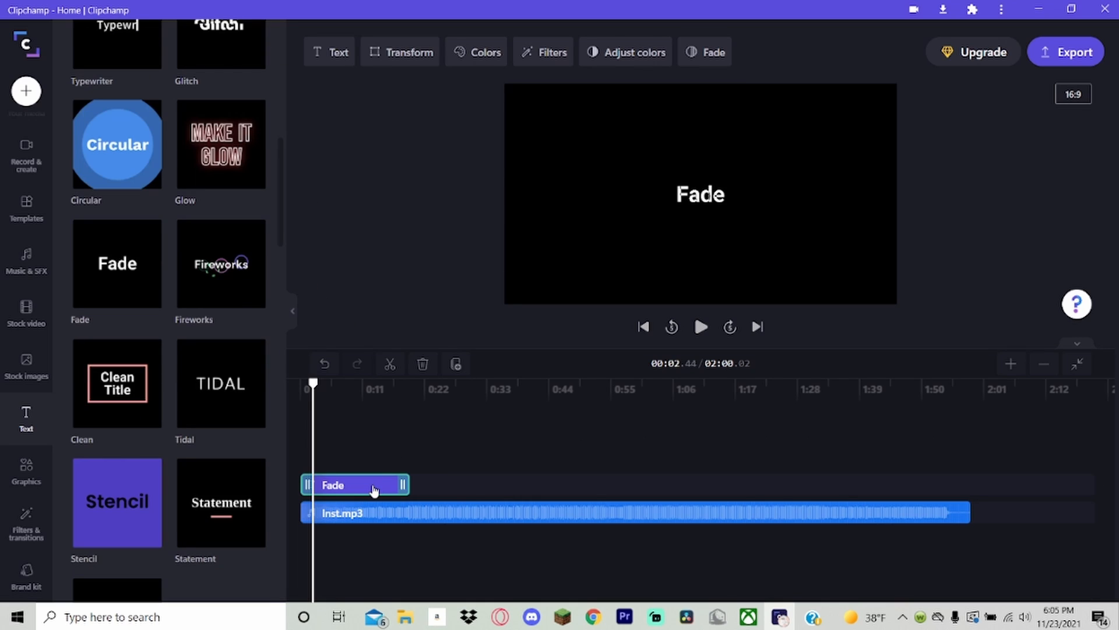
click(319, 56)
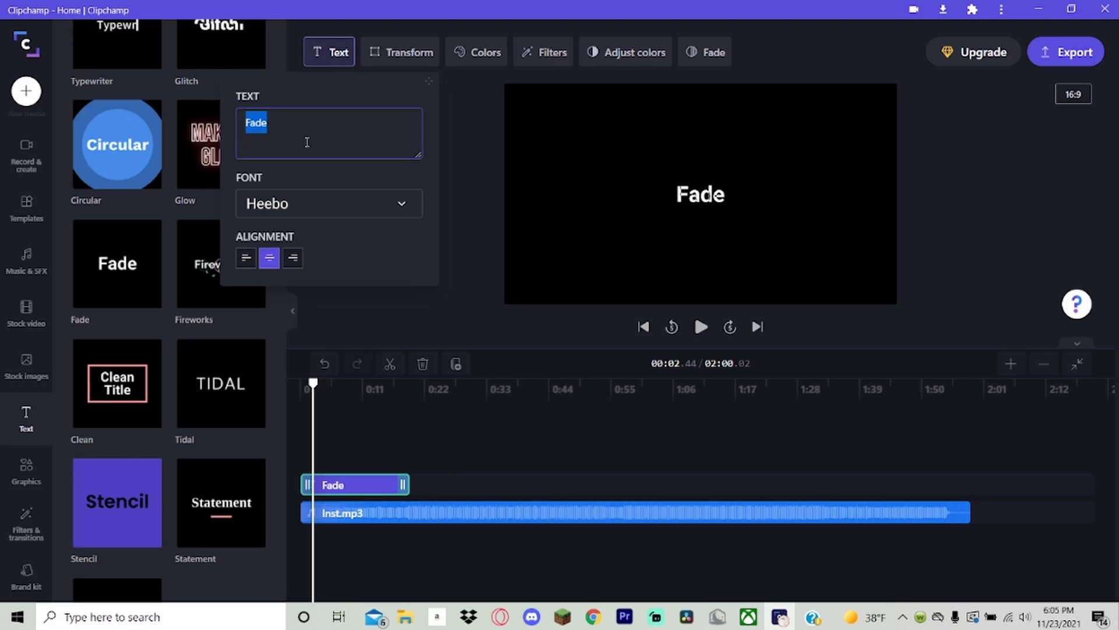
text(TEST)
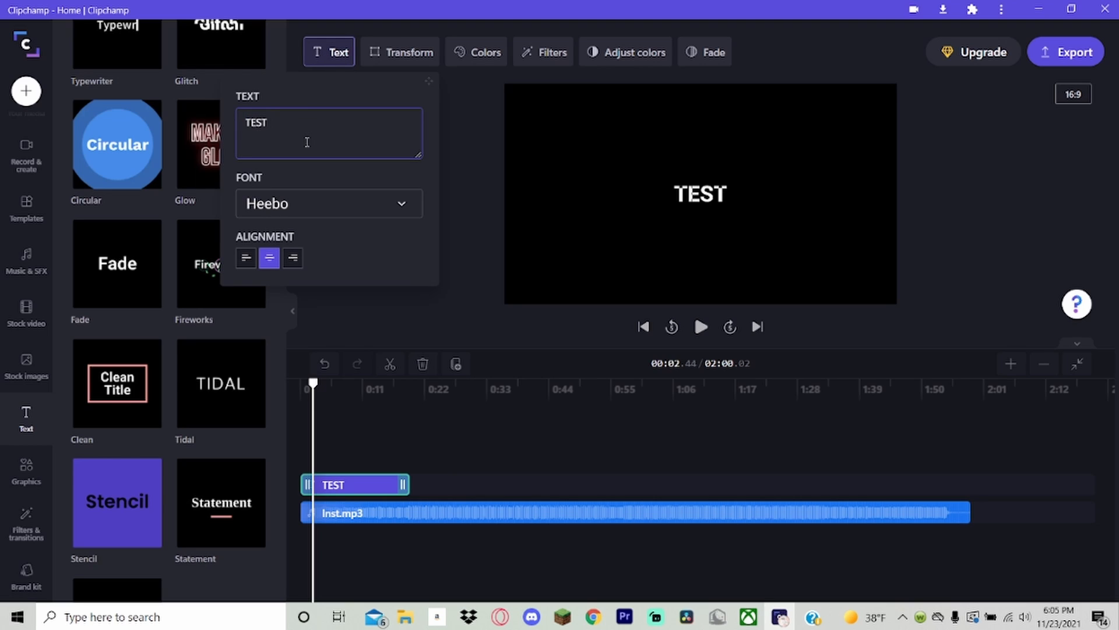
Try the Knewave font on the TEST title, and settle on Permanent Marker.
click(310, 205)
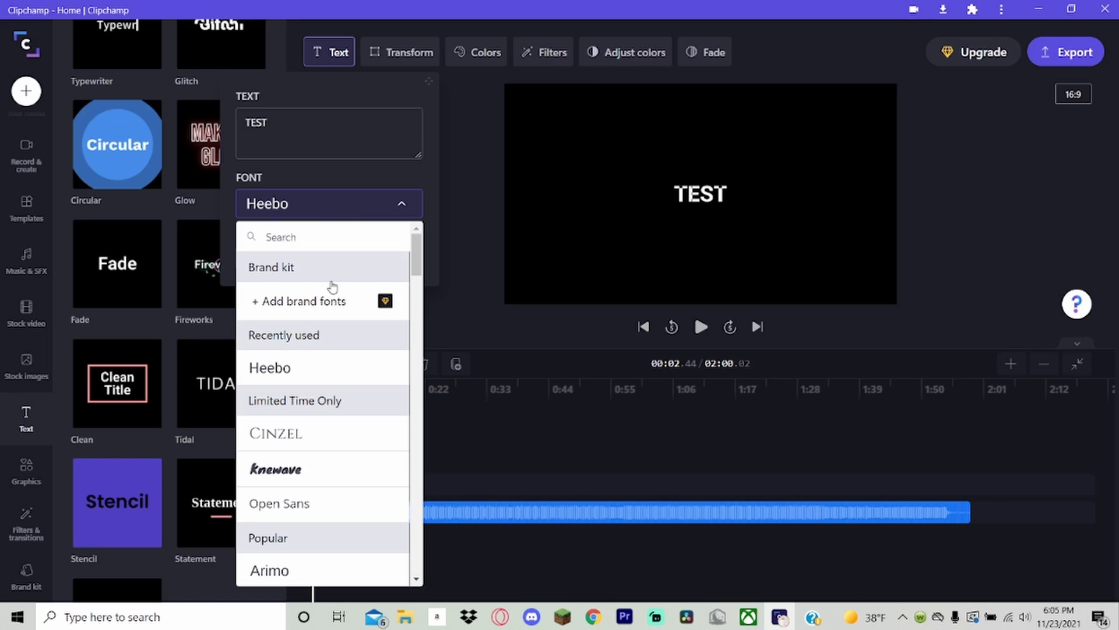
click(309, 470)
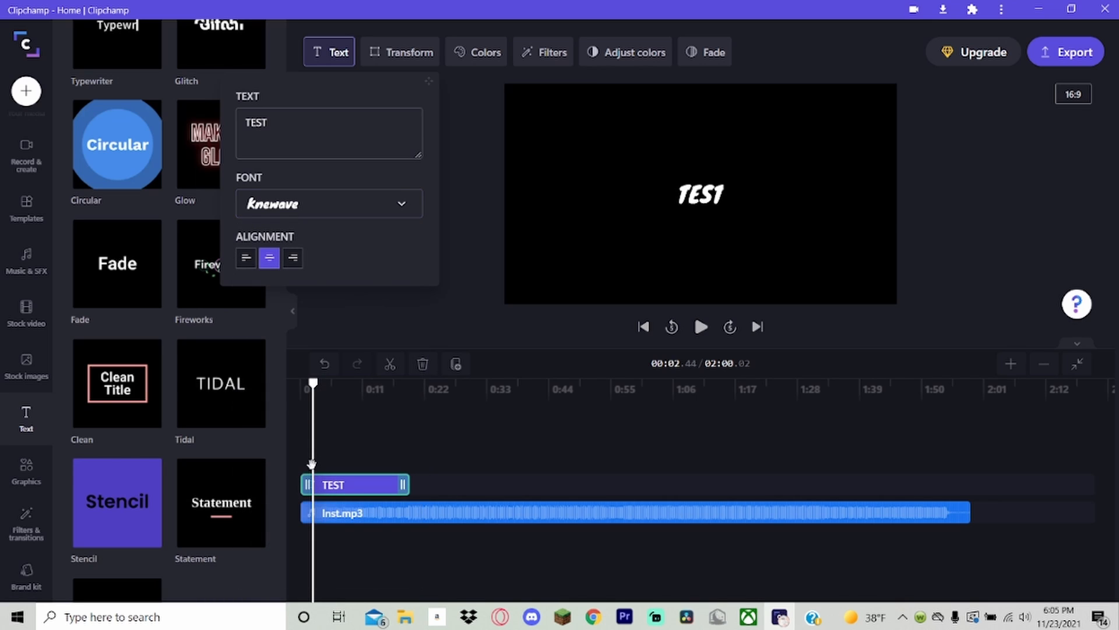
click(337, 207)
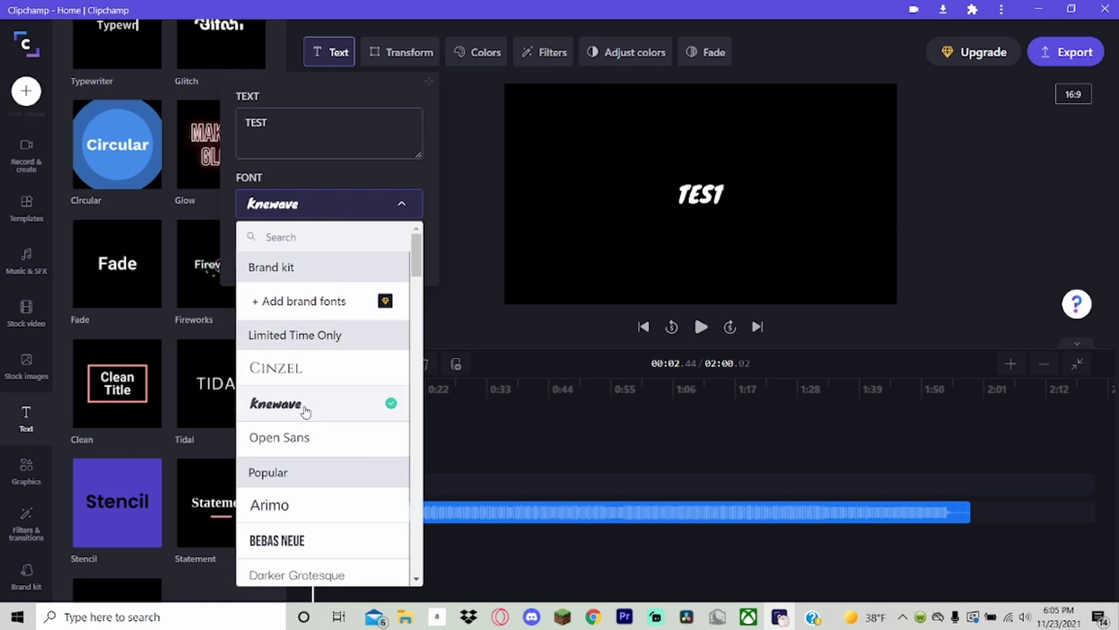
scroll(305, 411, down, 15)
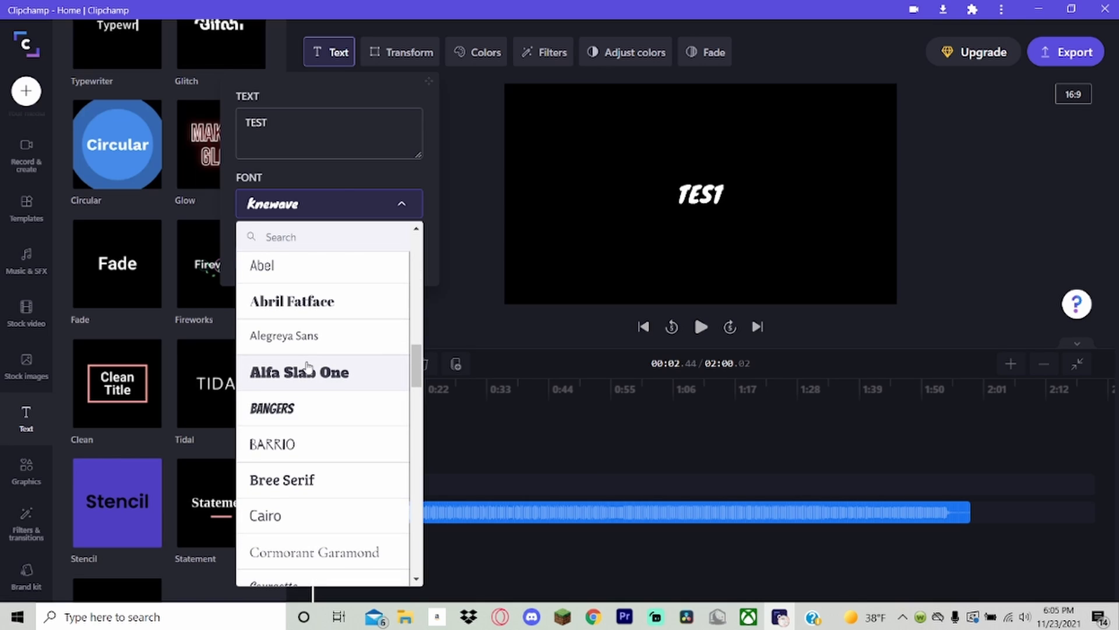
scroll(308, 367, down, 8)
scroll(307, 367, down, 5)
click(315, 324)
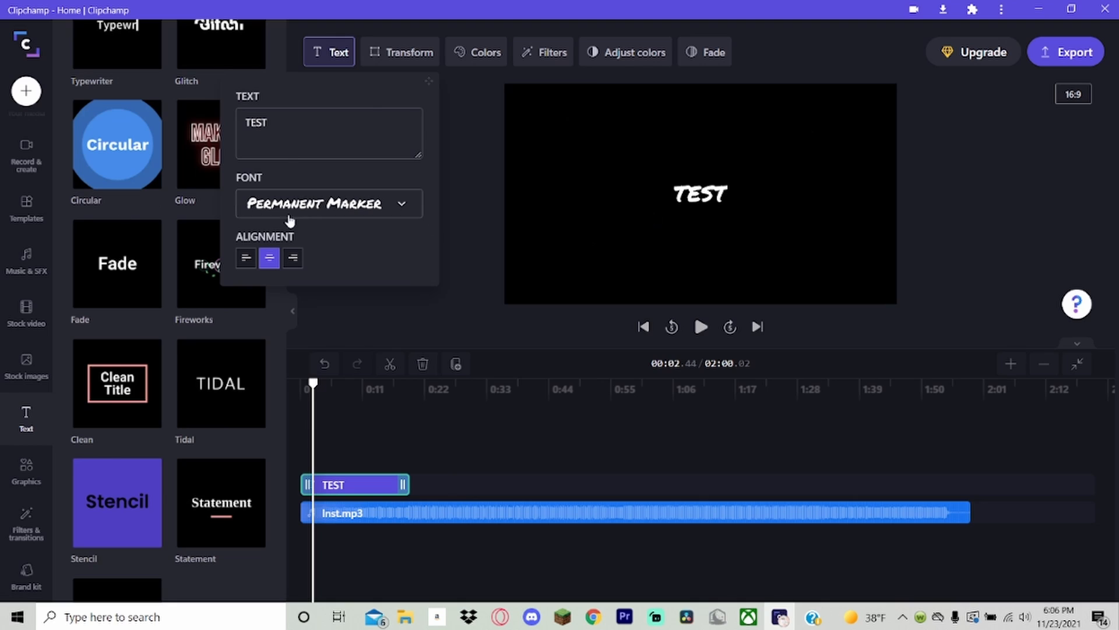
Try right and left alignment on the TEST title and return it to centre alignment.
click(293, 257)
click(246, 258)
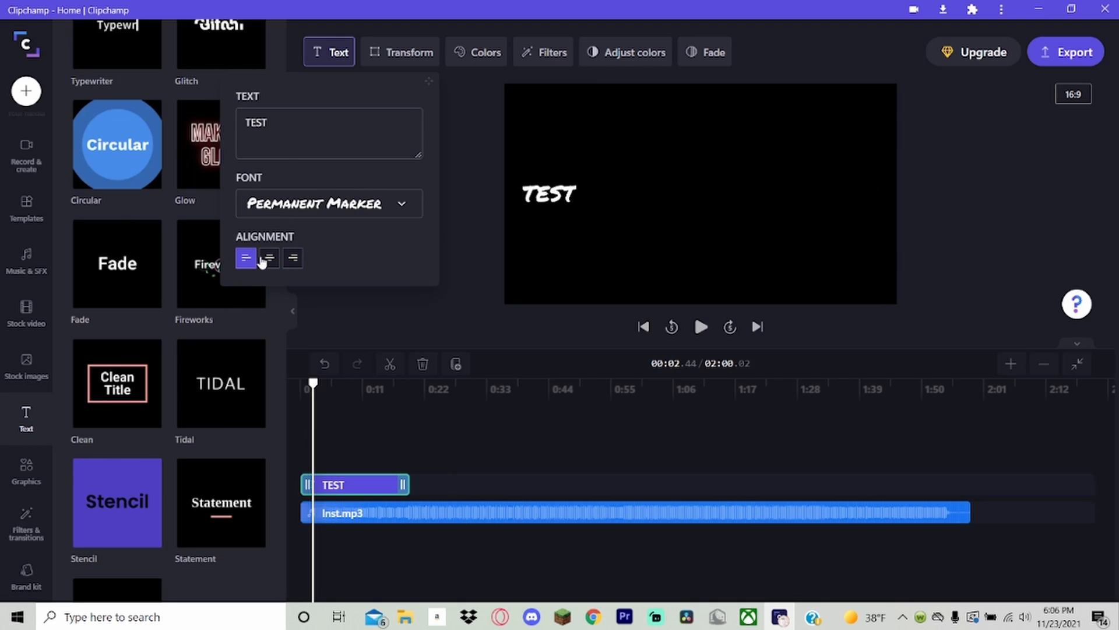
click(269, 257)
Try several preset positions for the TEST title and place it at the bottom centre of the frame.
click(401, 52)
click(347, 148)
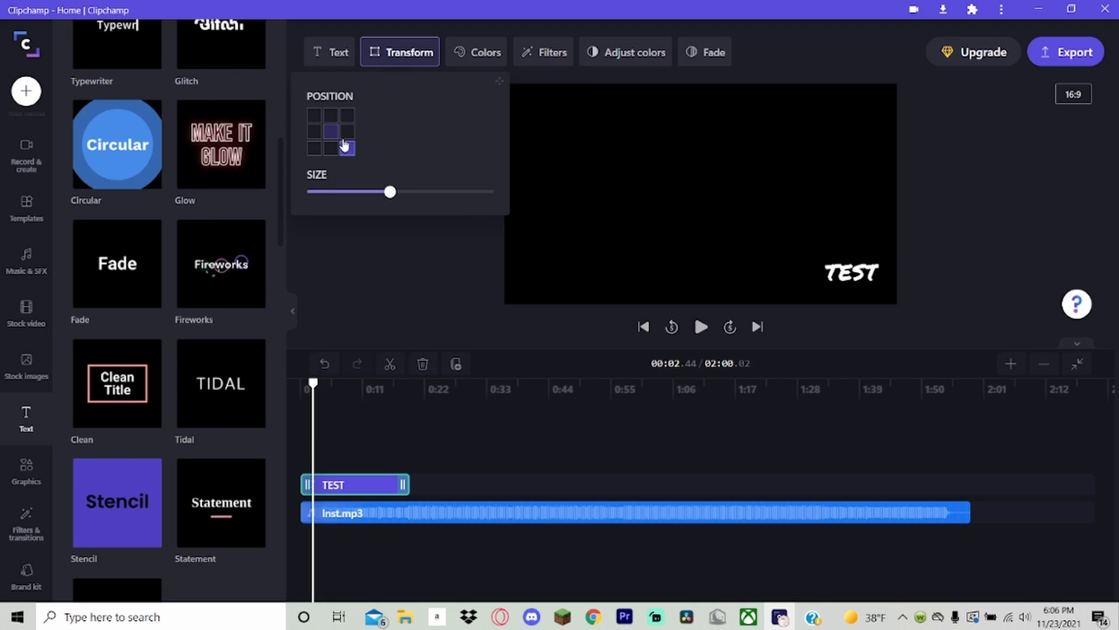
click(347, 132)
click(314, 116)
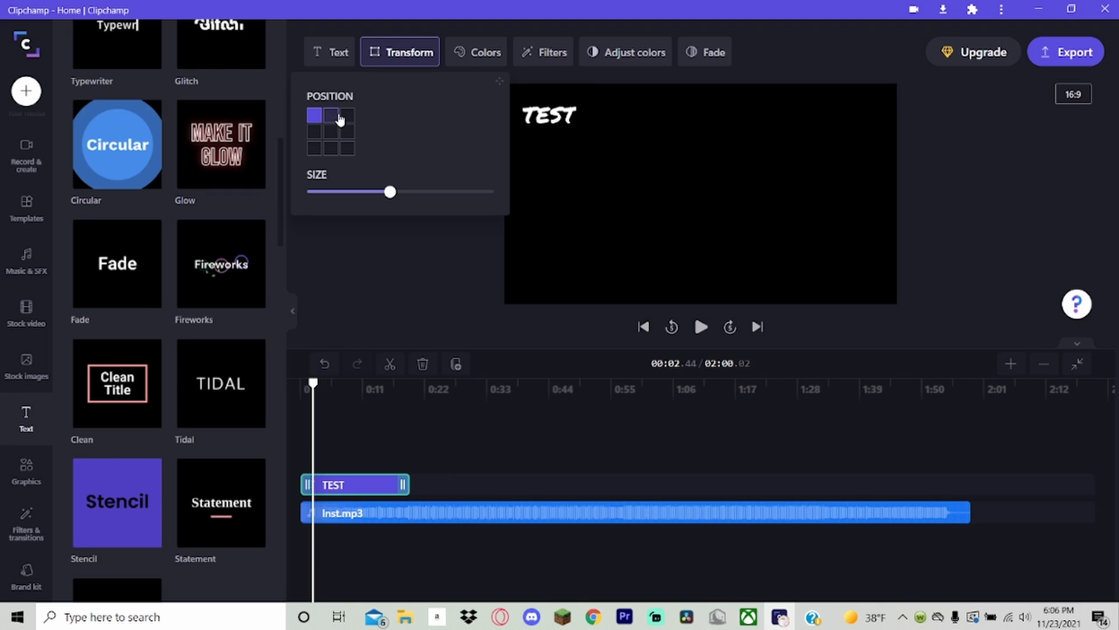
click(331, 118)
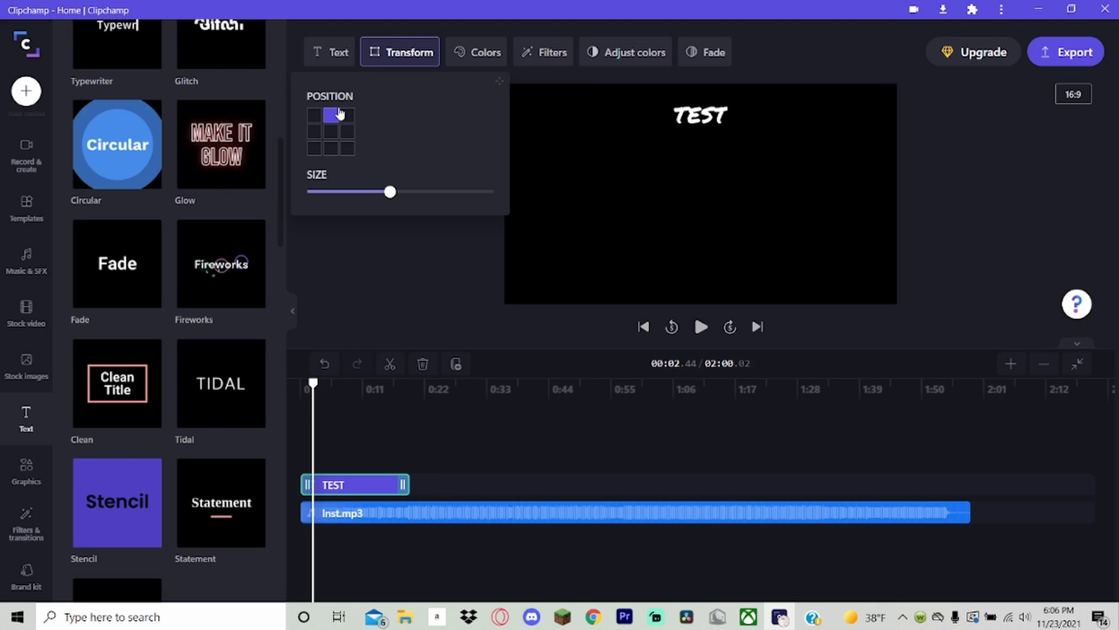
click(347, 118)
click(331, 149)
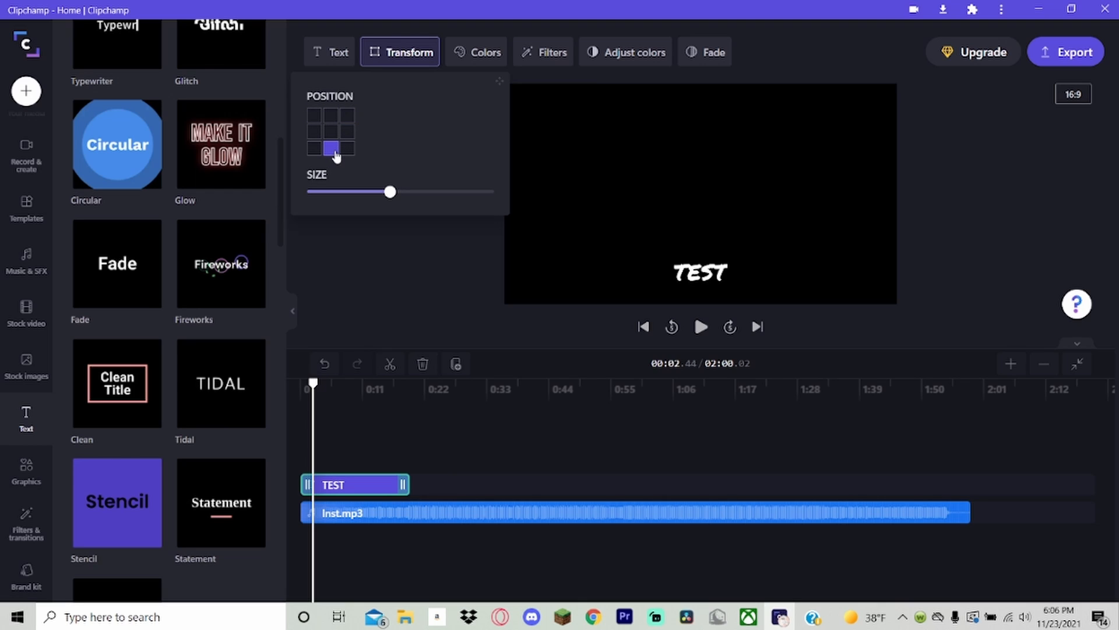
Try the default pink #F34573 on the TEST title and set a custom red text color of #FF0000.
click(463, 56)
click(418, 132)
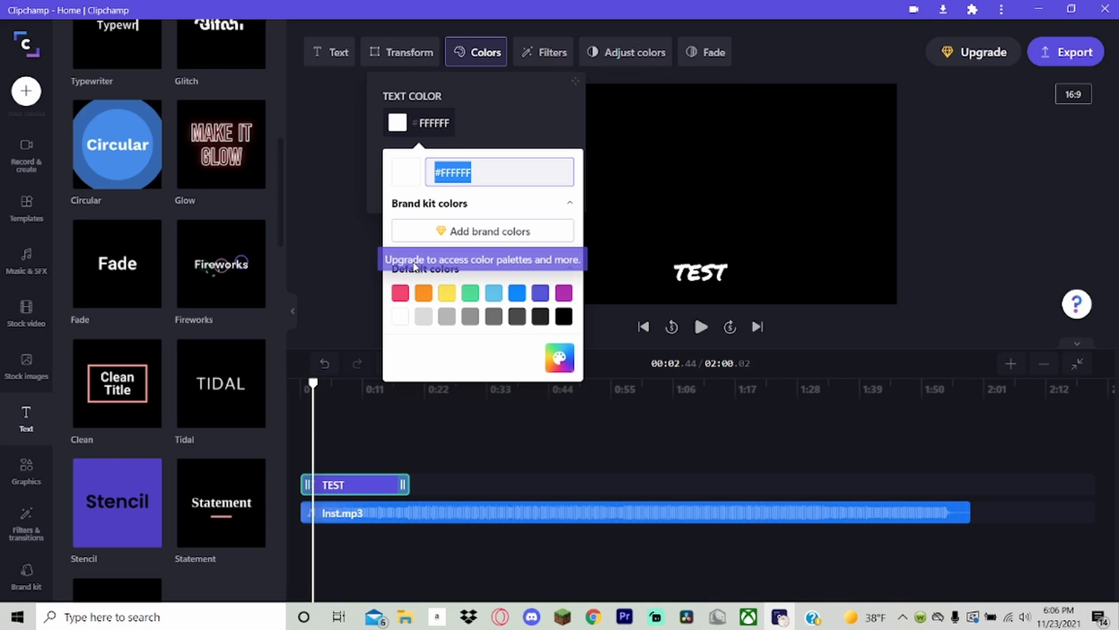
click(400, 293)
click(490, 103)
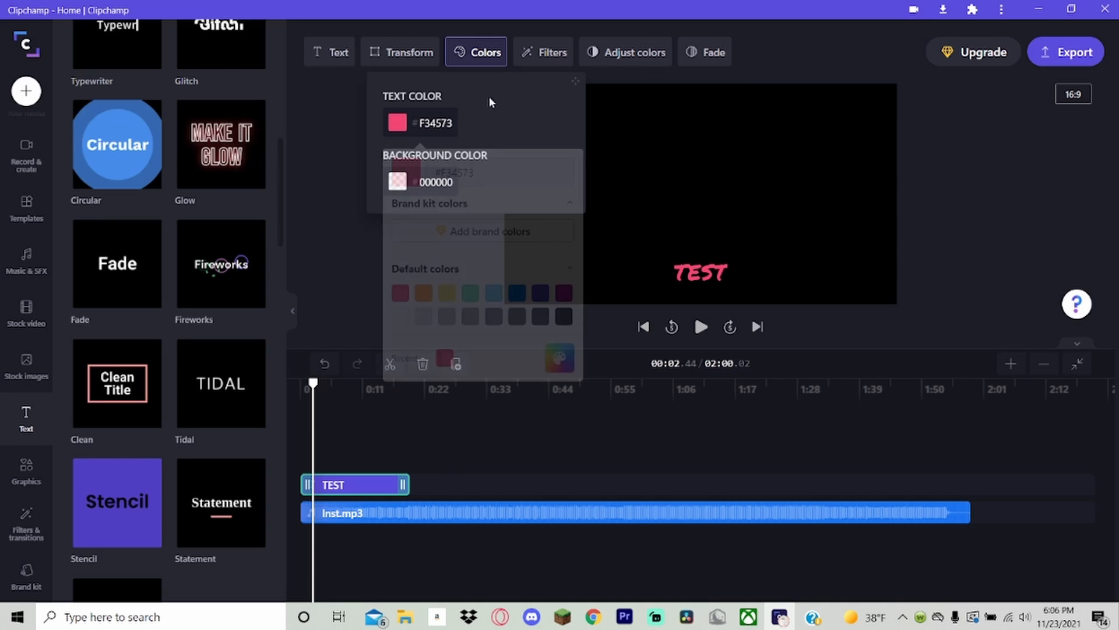
click(444, 124)
click(558, 358)
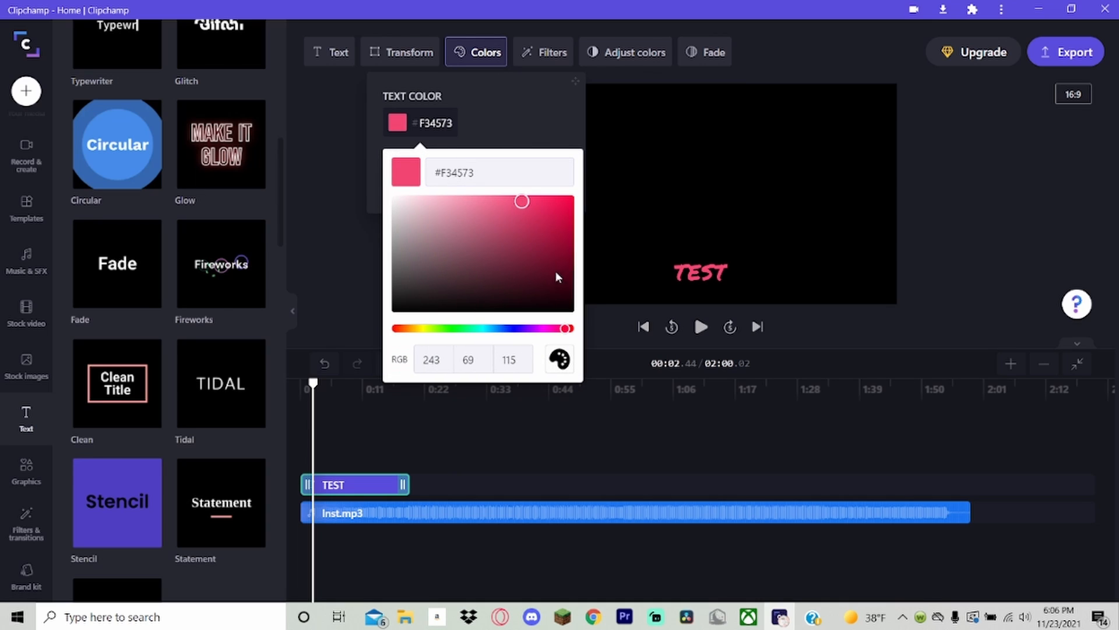
drag(512, 216, 587, 165)
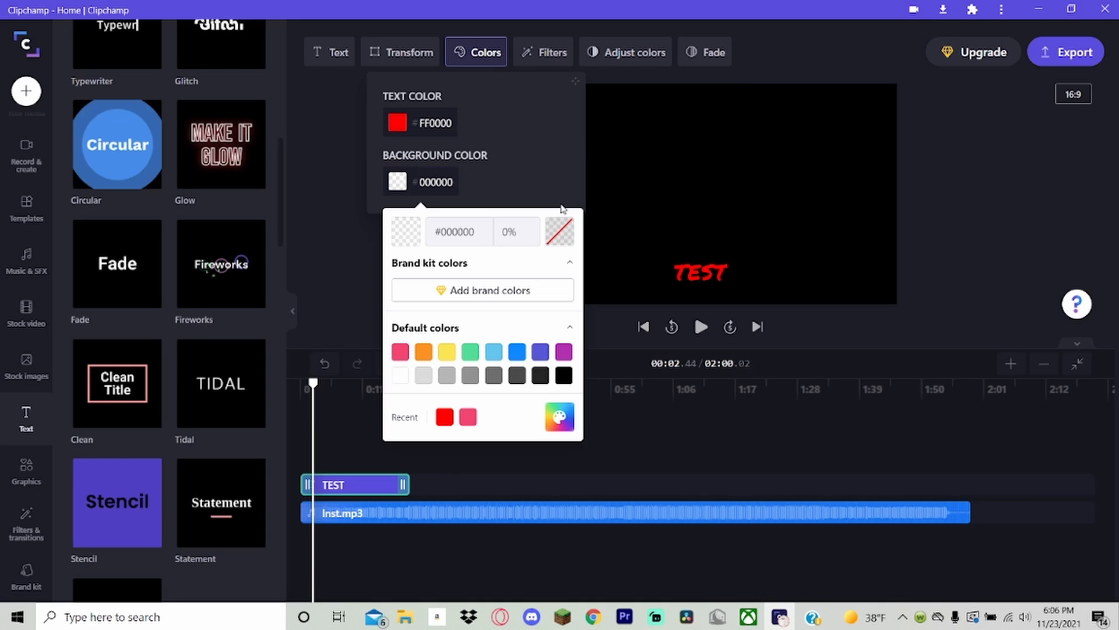
Look through the filters offered for the TEST title and browse the filters and transitions libraries.
click(547, 58)
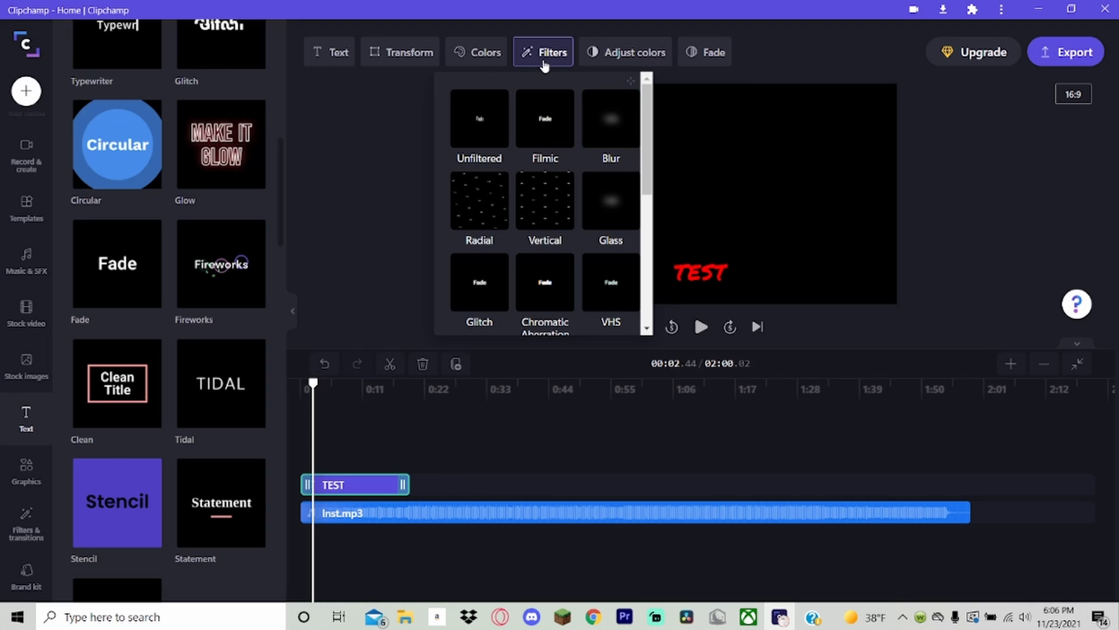
scroll(544, 120, down, 1)
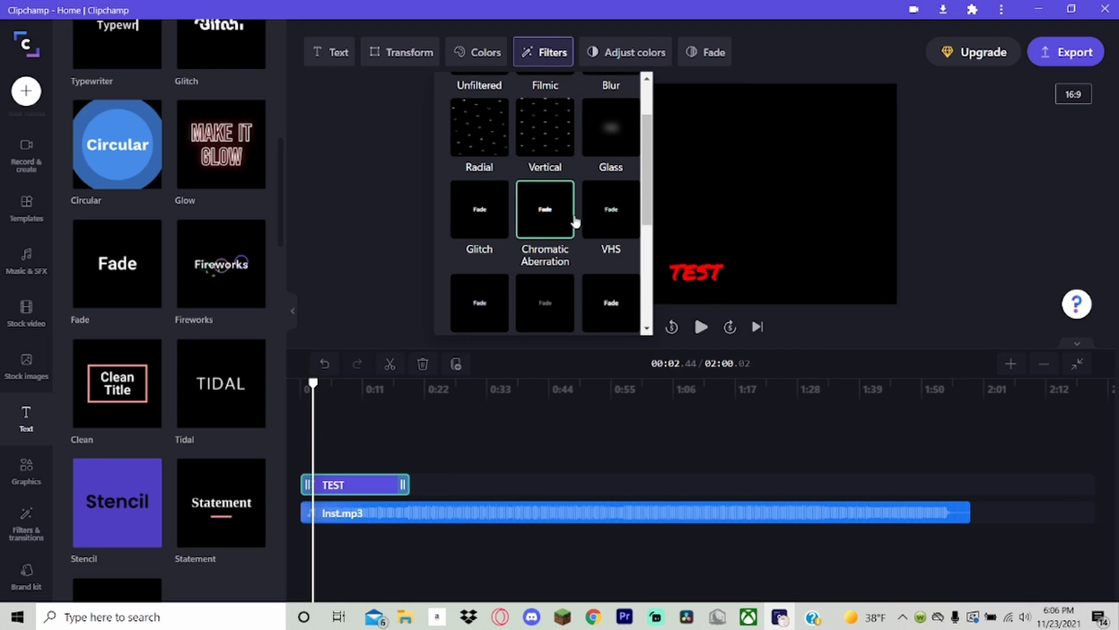
scroll(529, 297, down, 3)
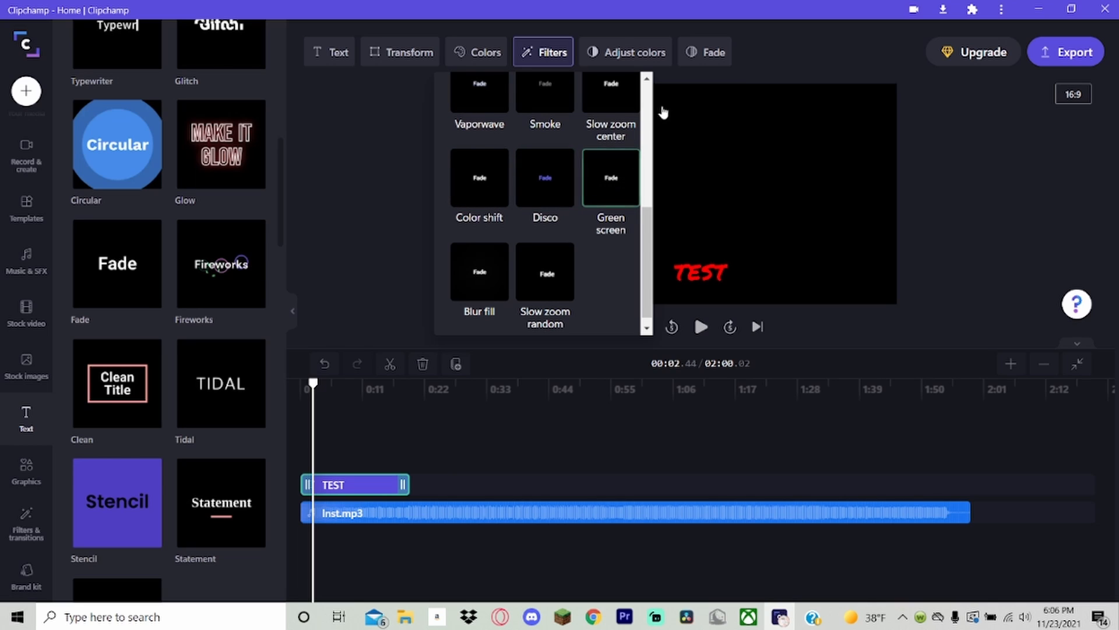
click(543, 48)
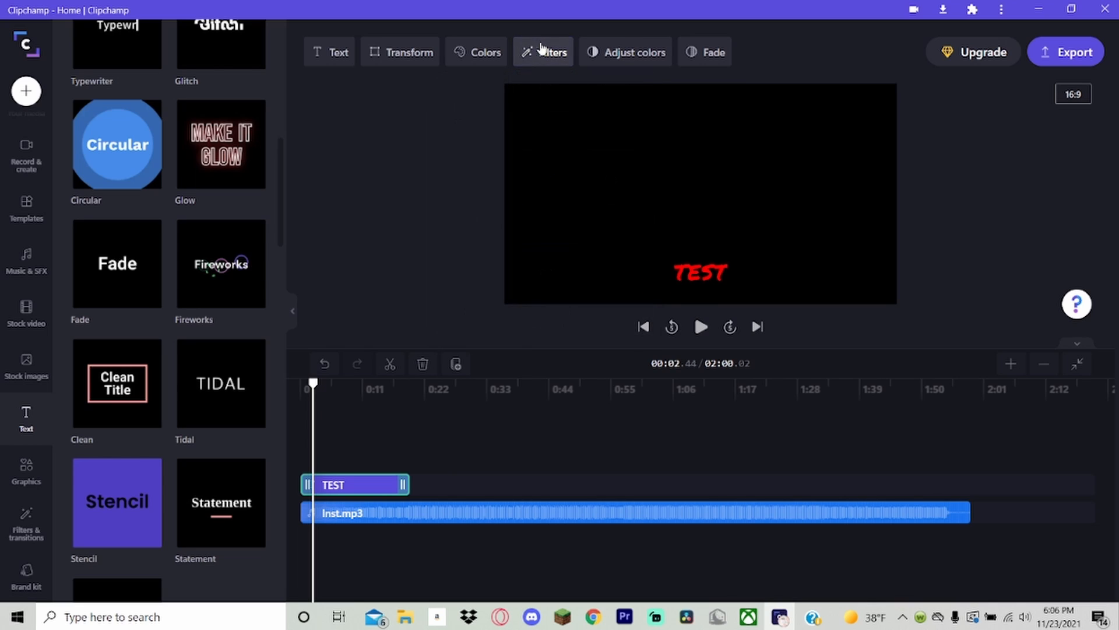
click(33, 520)
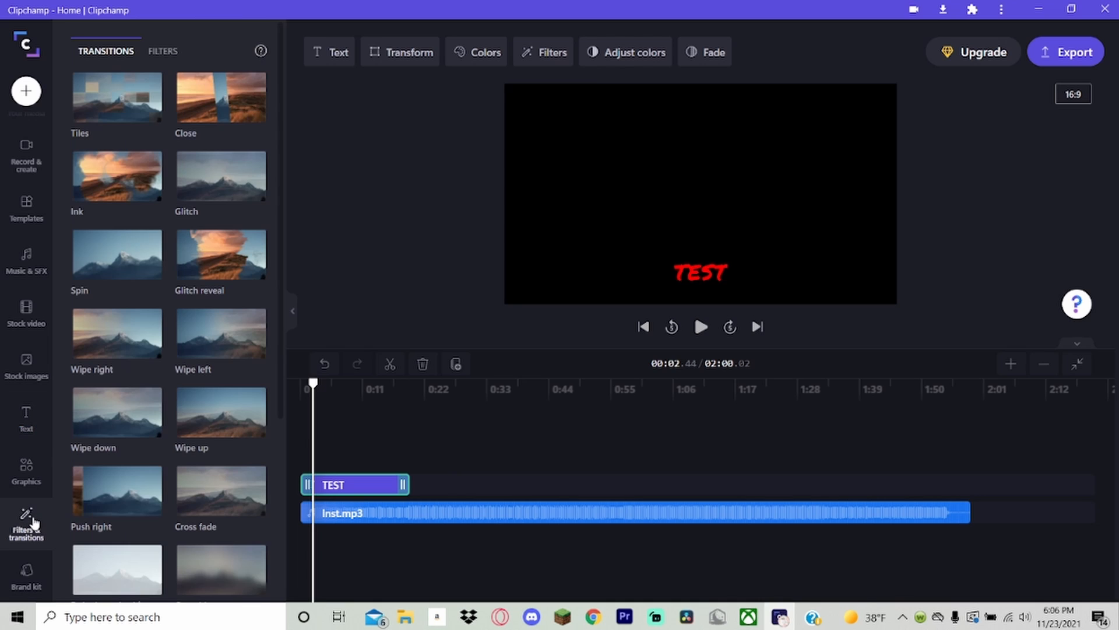
click(162, 55)
click(112, 58)
scroll(195, 117, down, 2)
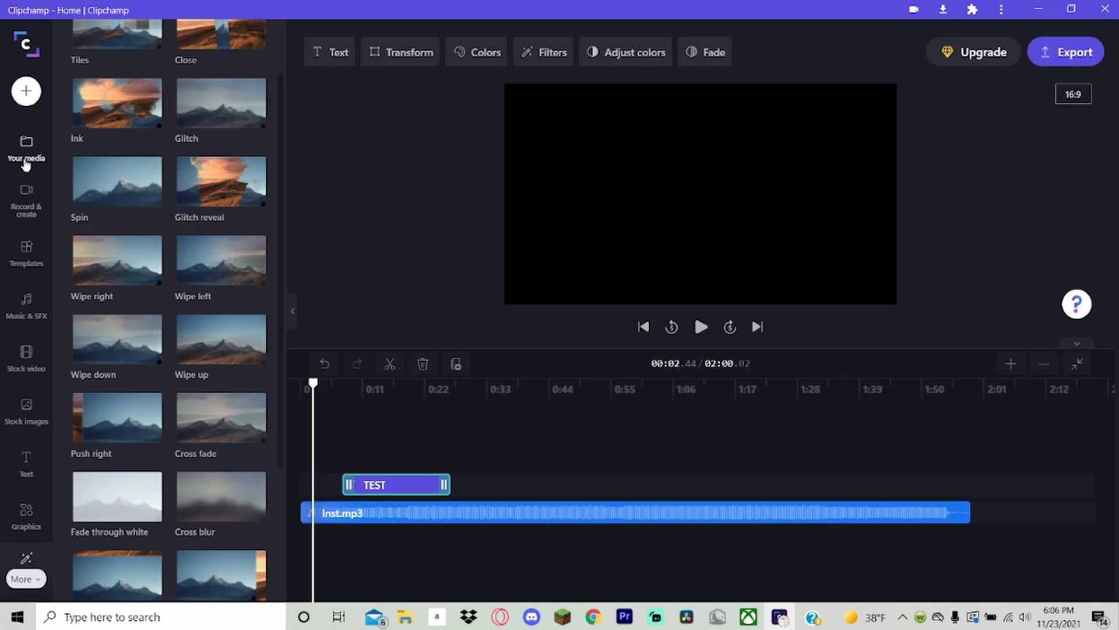
Add video-_4_.mp4 and video (3).mkv side by side on a video track, starting just past the end of the TEST title.
click(26, 149)
drag(116, 160, 504, 472)
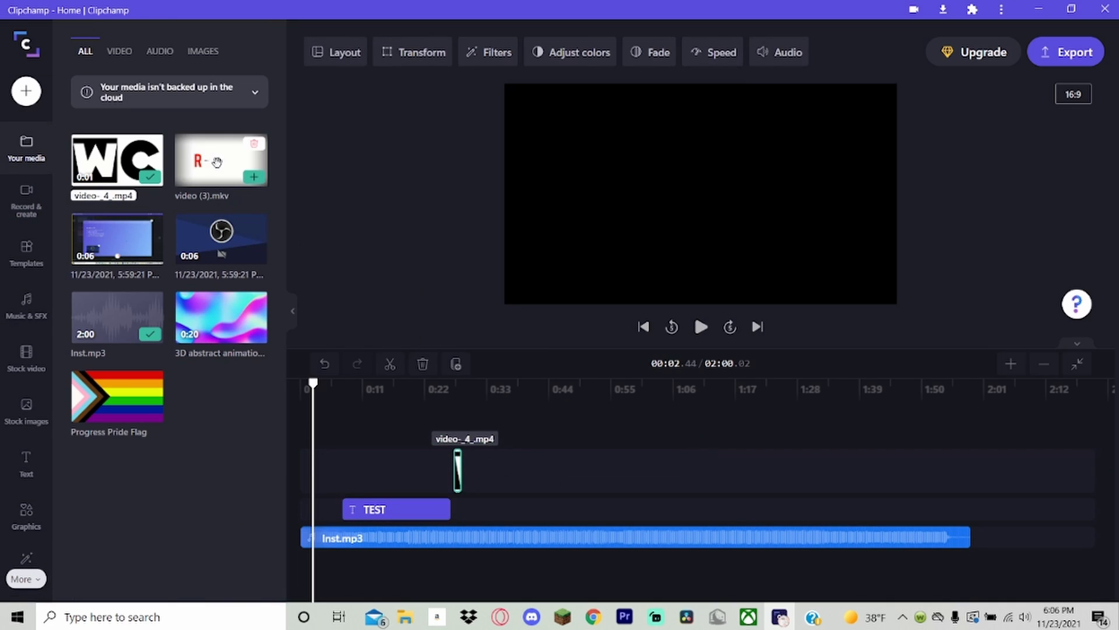
drag(222, 161, 485, 470)
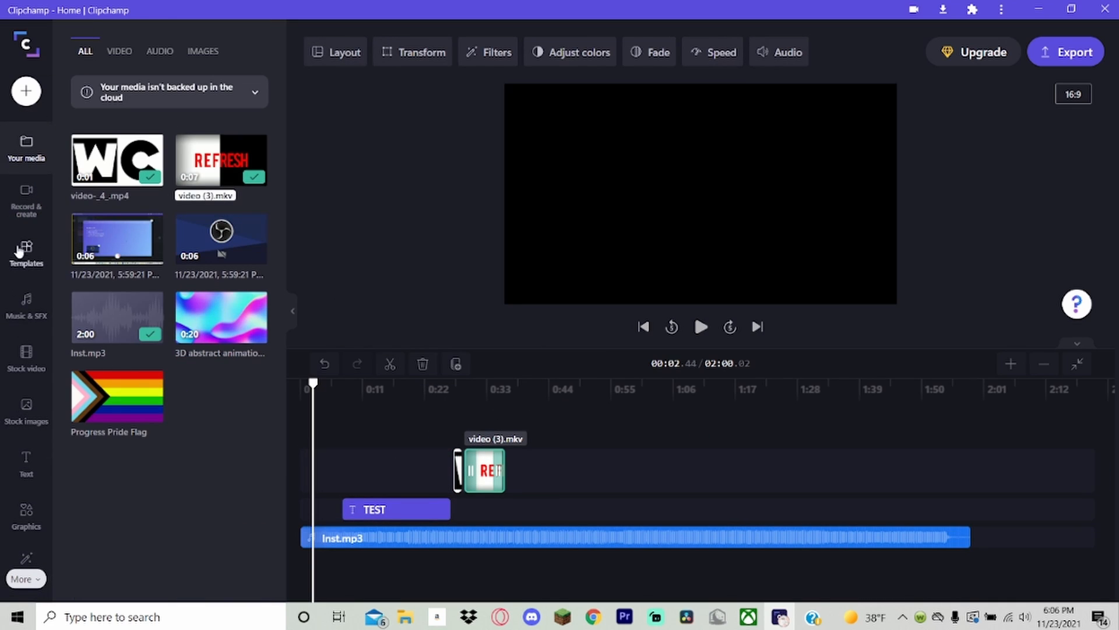
Open the transitions library and delete the Inst.mp3 audio clip from the enlarged timeline.
click(23, 578)
click(26, 528)
click(1009, 365)
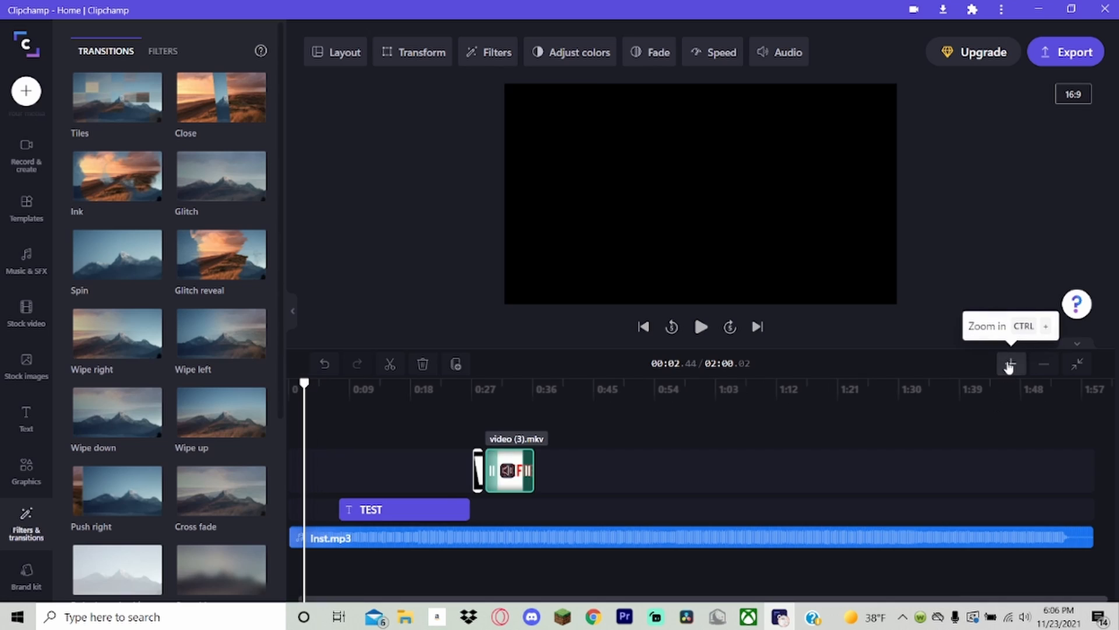
click(1009, 365)
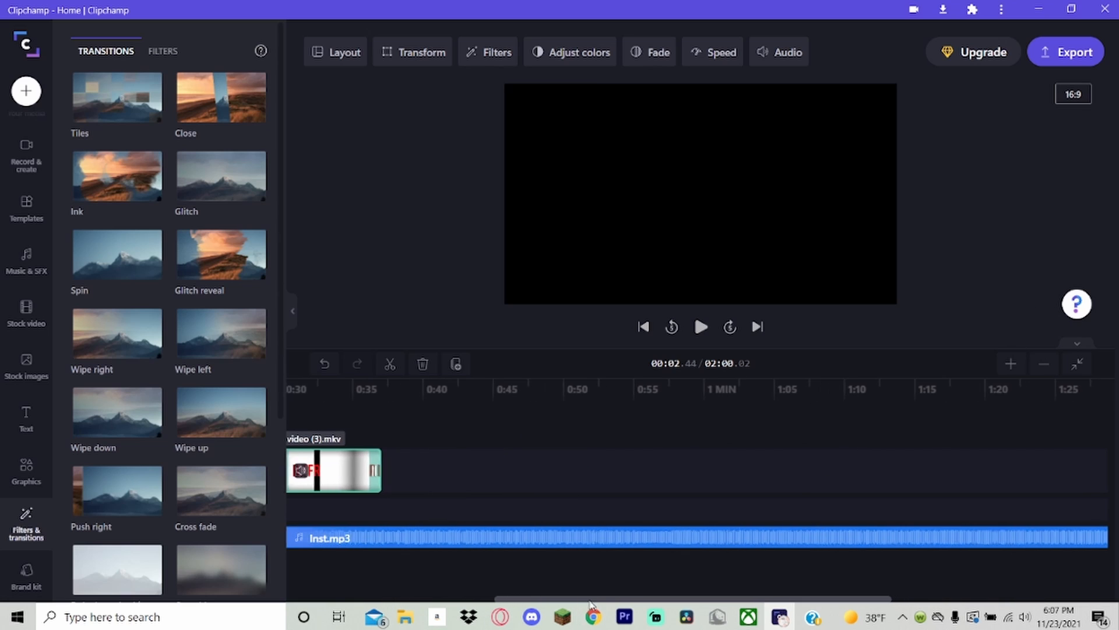
drag(590, 603, 476, 603)
click(462, 535)
key(Delete)
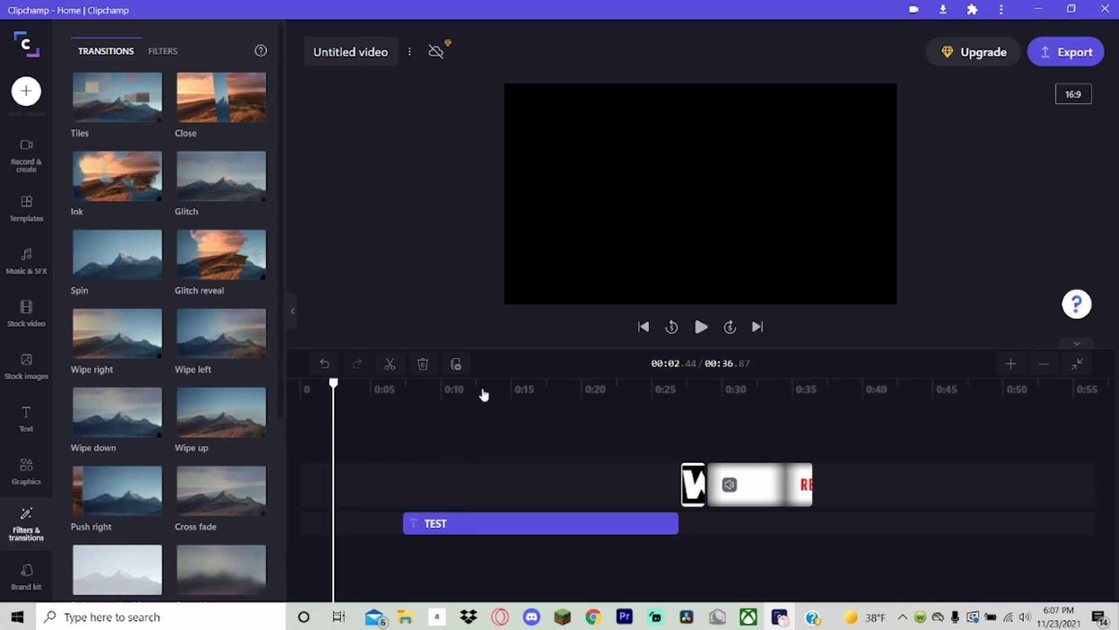
Apply the Glitch reveal transition between video-_4_.mp4 and video (3).mkv and play it back from just before the clips.
drag(673, 401, 646, 401)
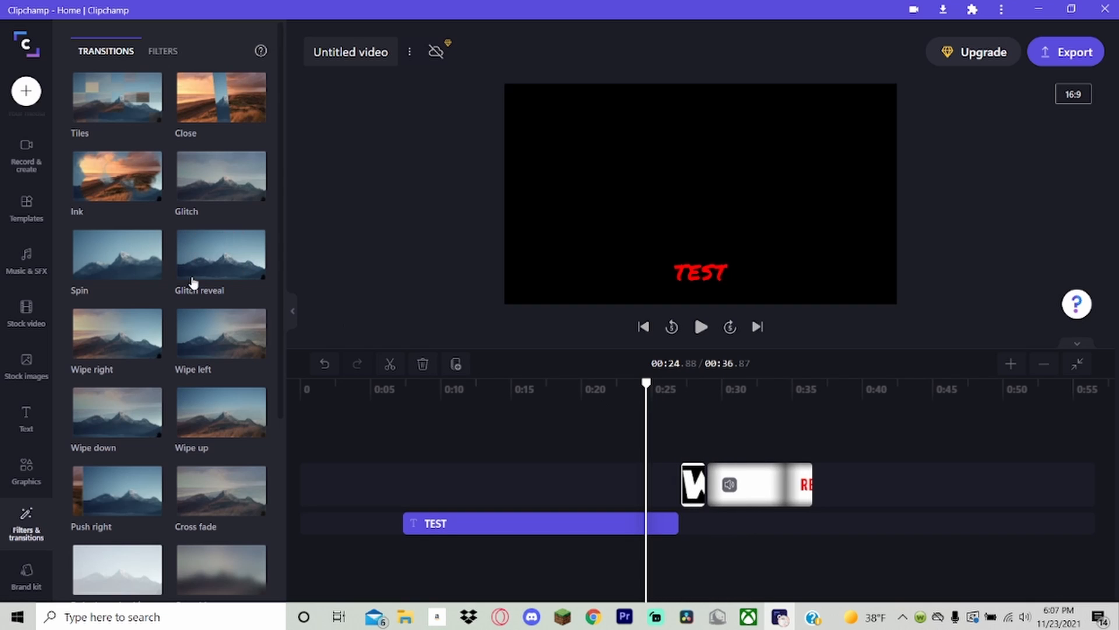
drag(191, 266, 710, 496)
mouse_move(672, 396)
mouse_down()
mouse_move(700, 389)
mouse_move(669, 392)
mouse_up()
key(space)
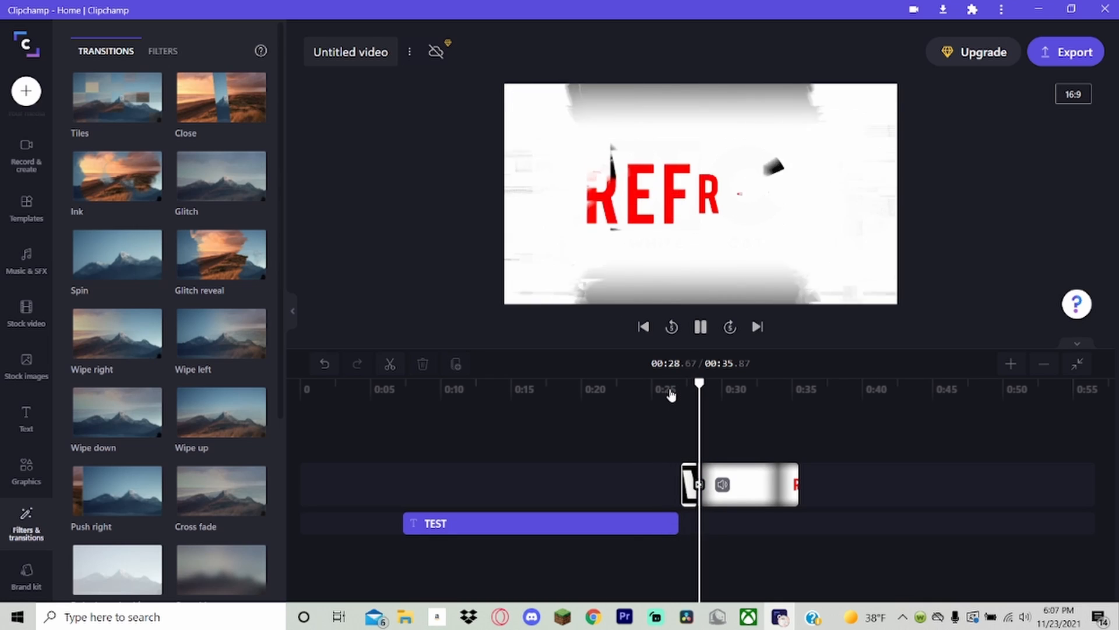
Pause the playback and enlarge the timeline around the two joined clips to examine the transition.
key(space)
click(1011, 364)
click(1011, 364)
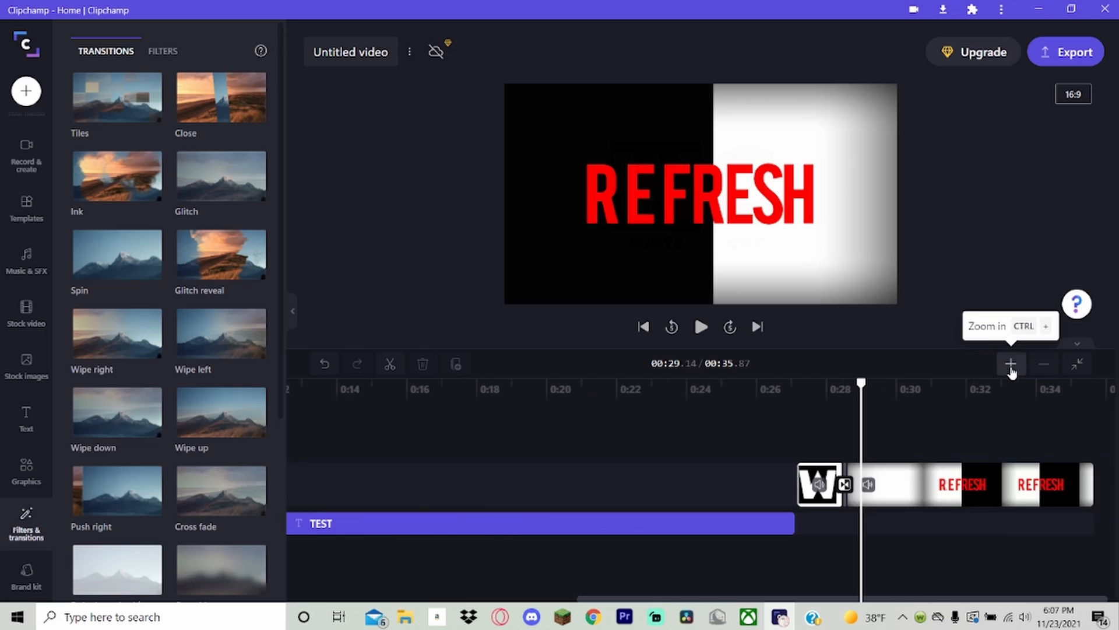
click(1011, 363)
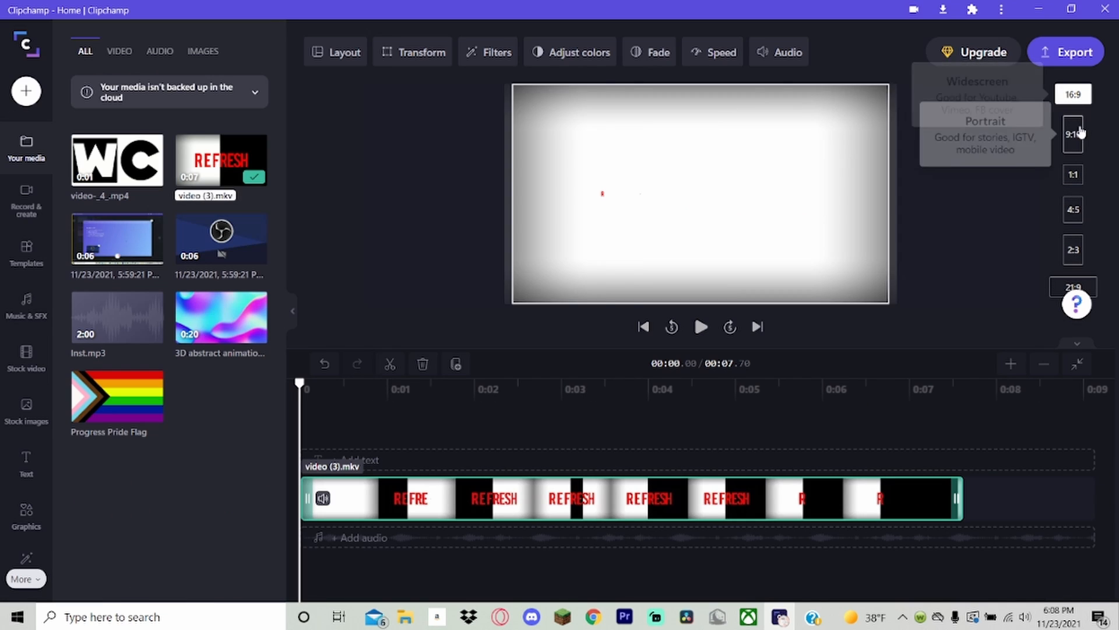
Try the 9:16, 4:5, 2:3 and 21:9 aspect ratios on the video and return it to 16:9.
click(1074, 134)
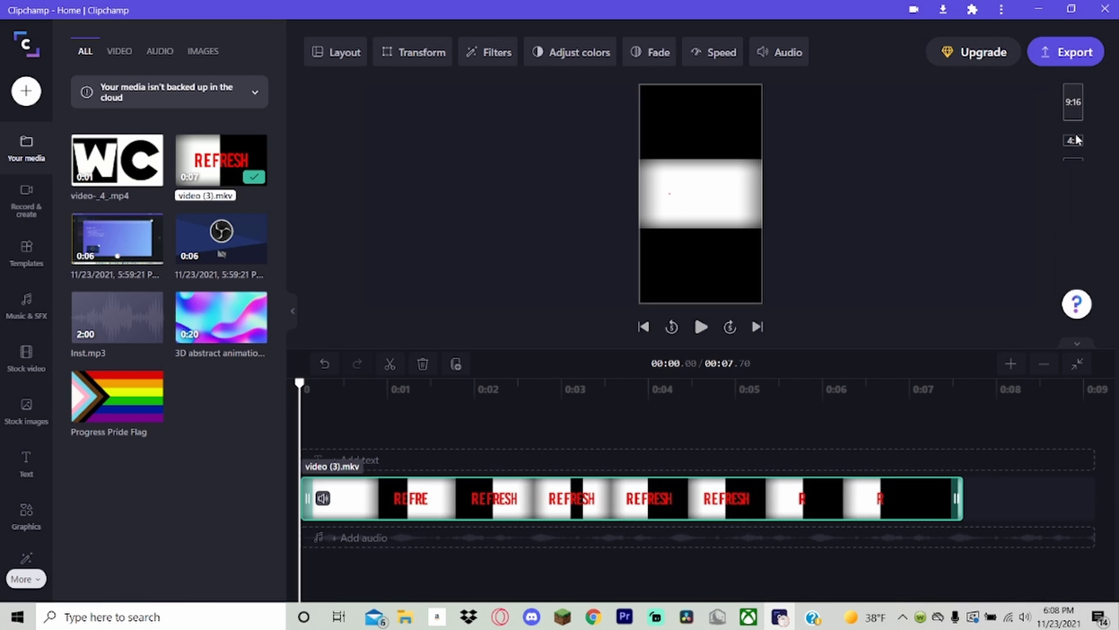
click(1072, 109)
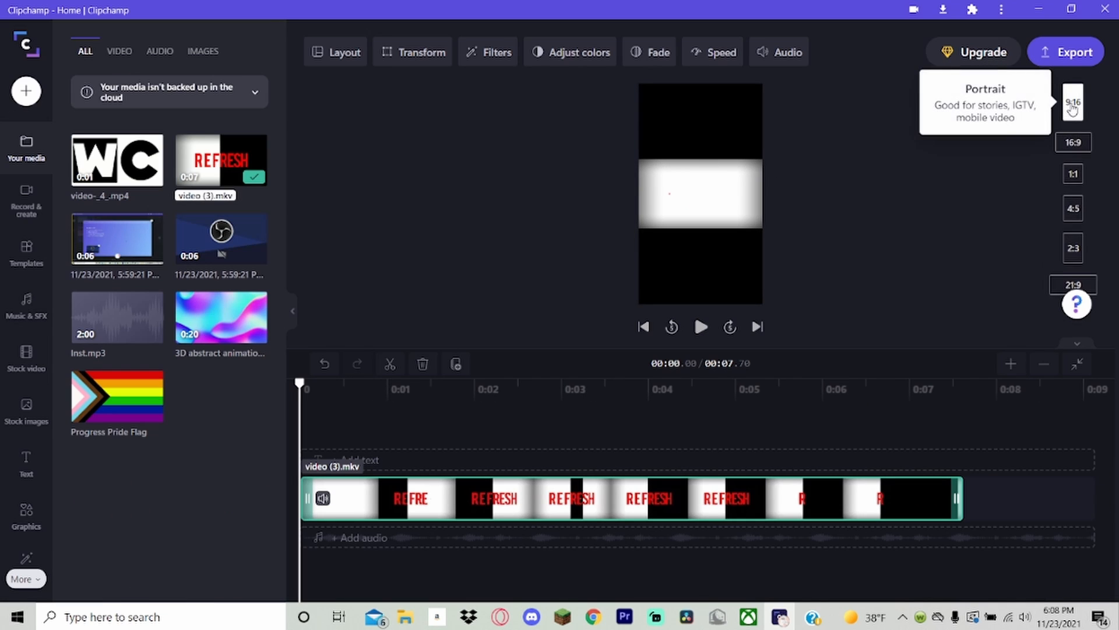
click(1072, 213)
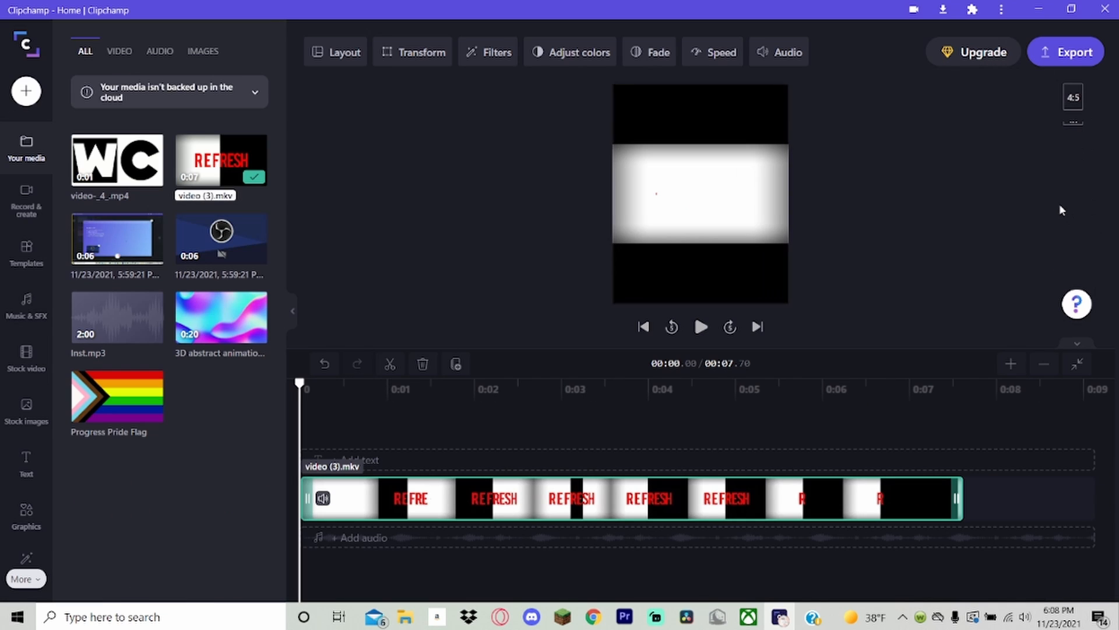
click(1072, 99)
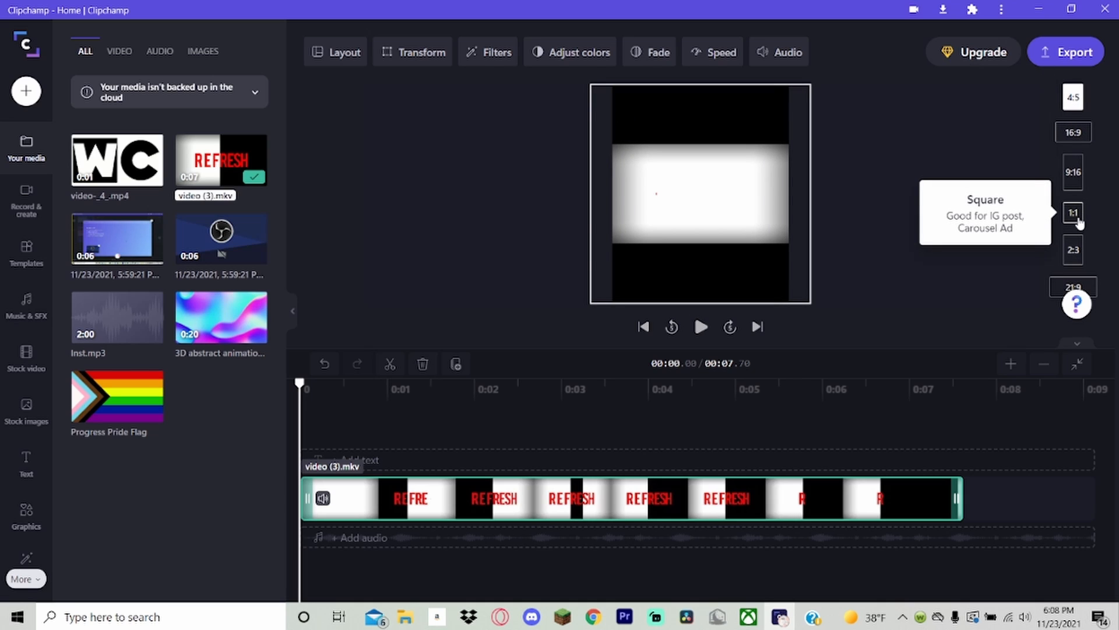
click(1073, 251)
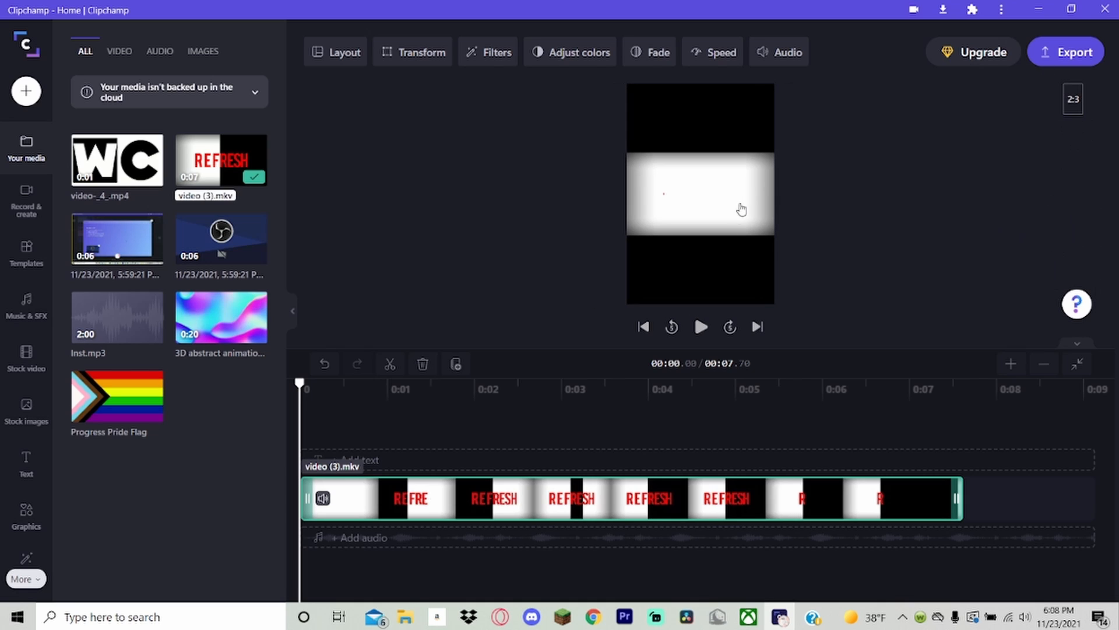
click(1077, 104)
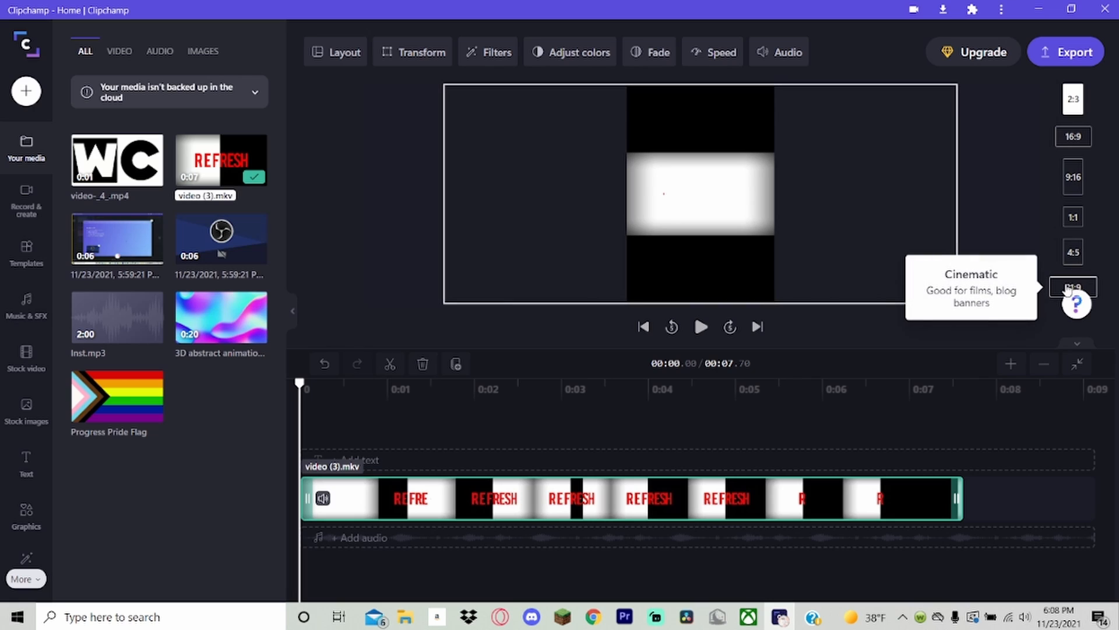
click(1067, 288)
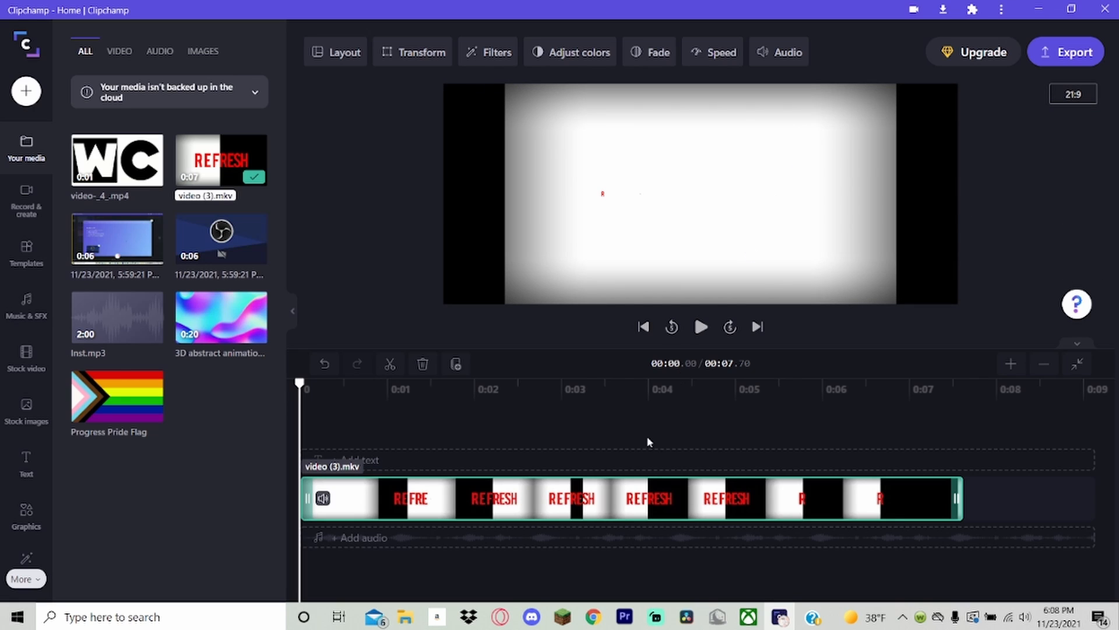
click(1077, 102)
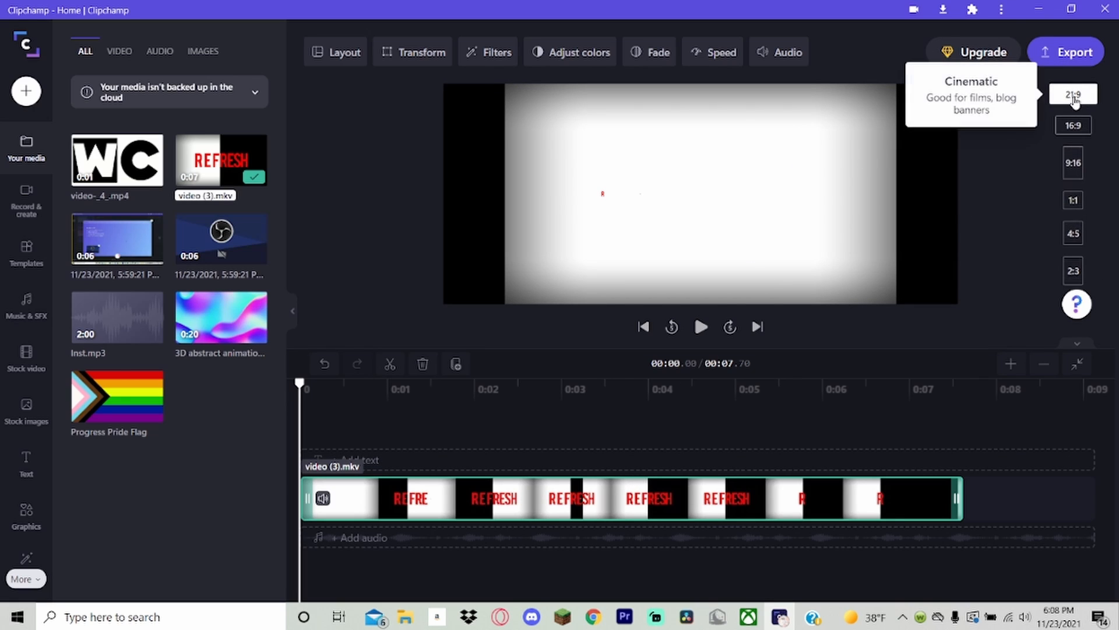
click(1076, 95)
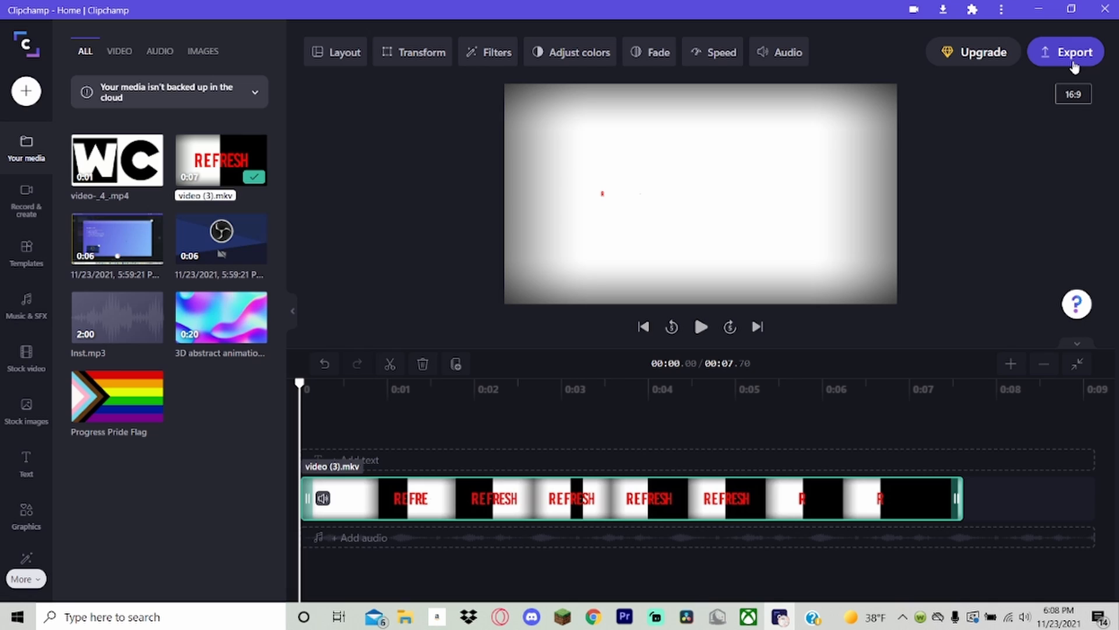
Export the project as a video at 480p resolution with Draft optimization.
click(1072, 54)
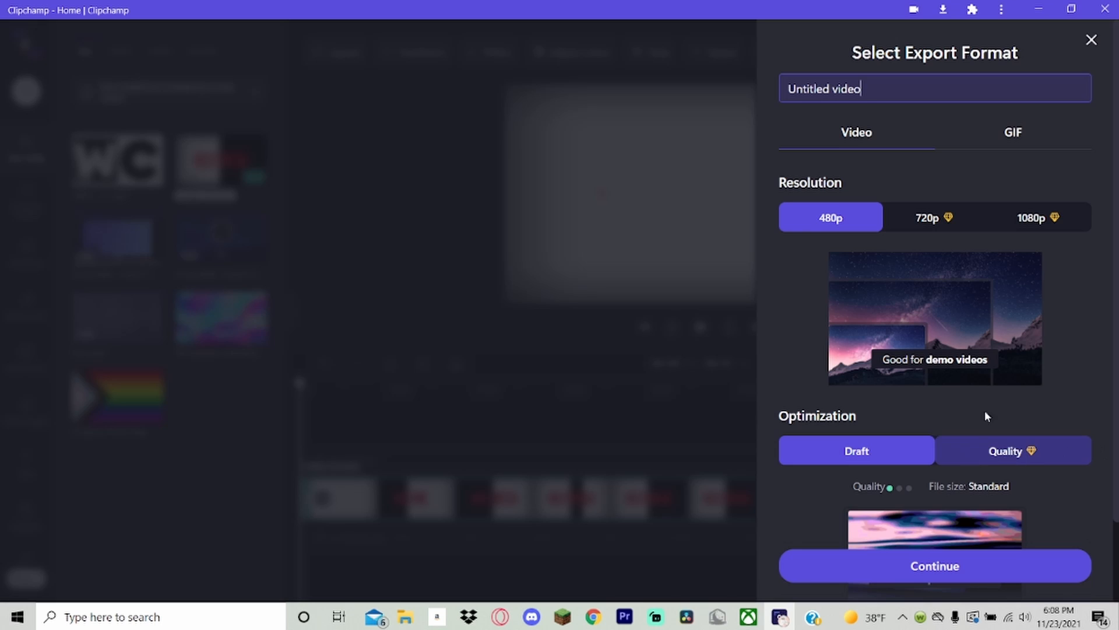
scroll(933, 338, down, 2)
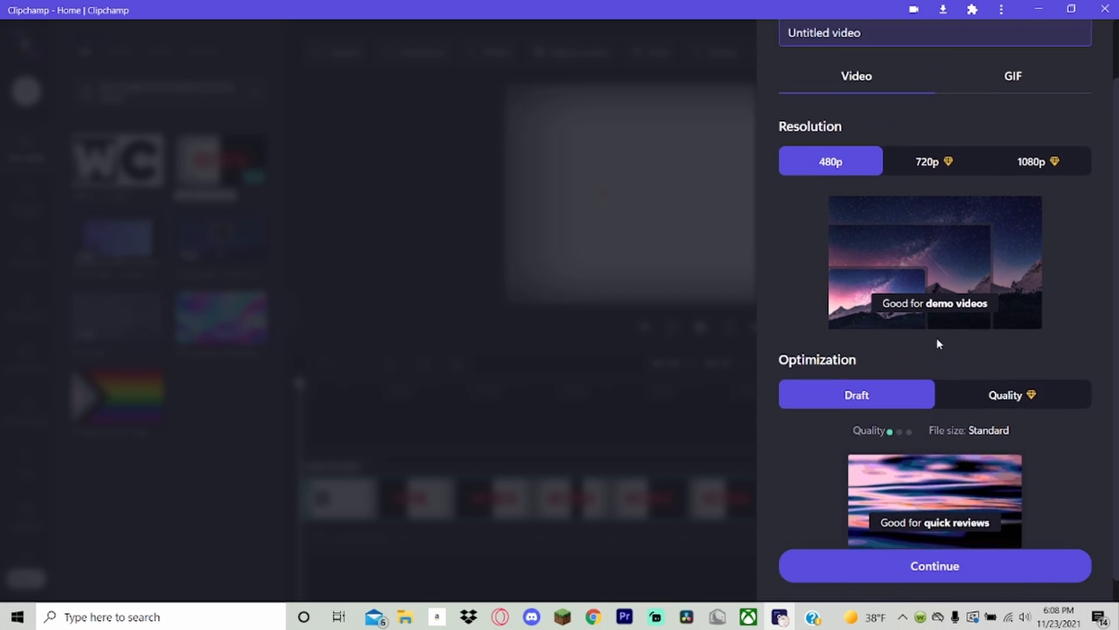
scroll(938, 341, up, 2)
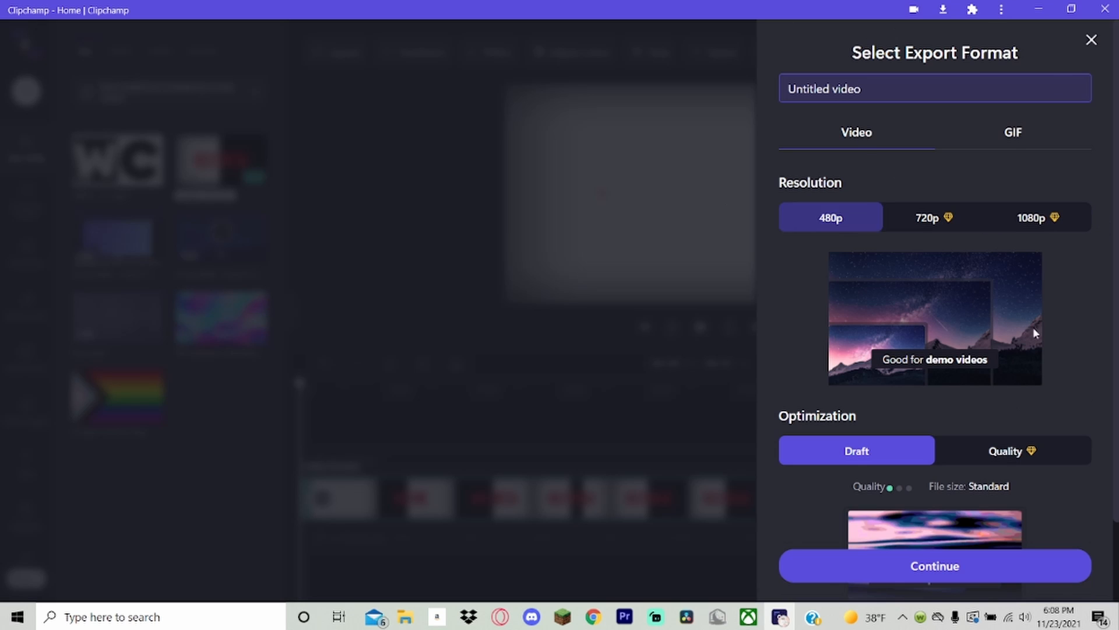
click(977, 140)
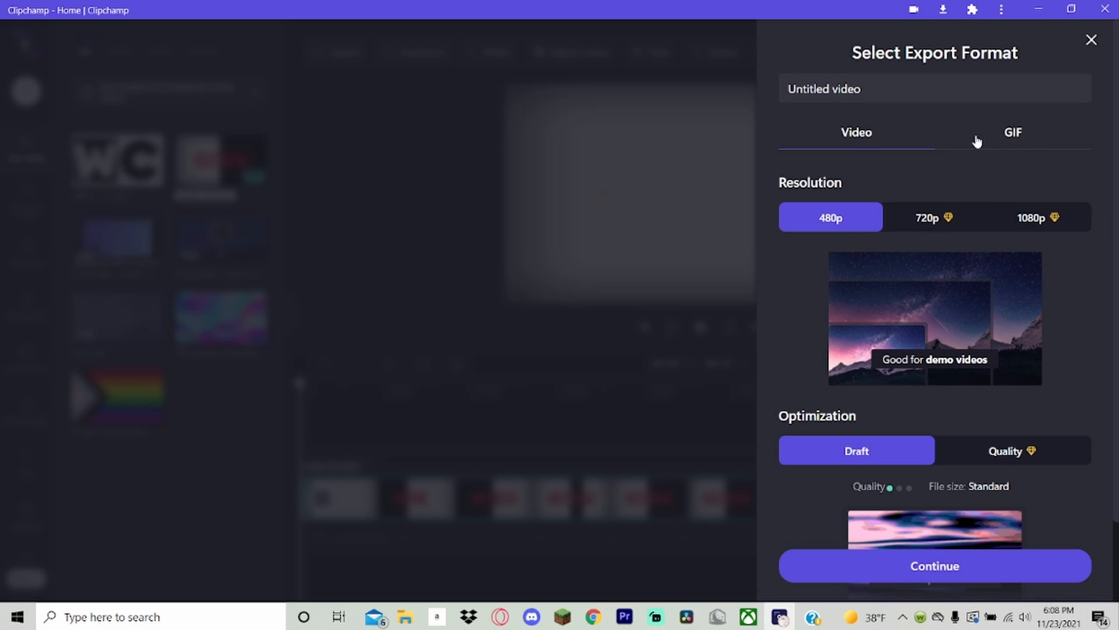
click(872, 136)
scroll(944, 495, down, 2)
click(964, 563)
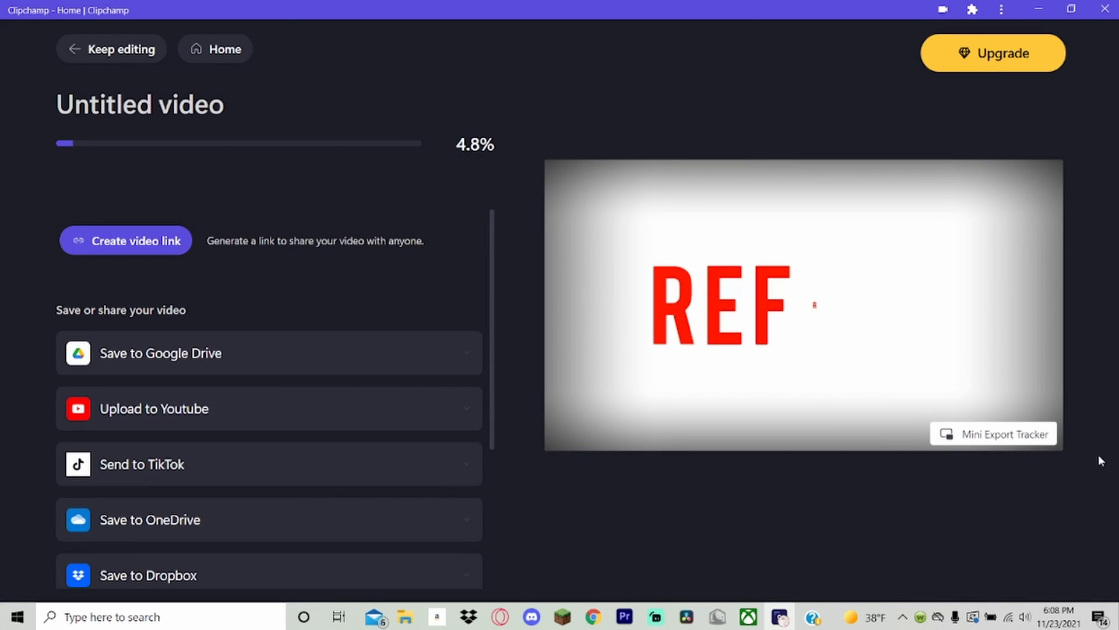
Pop out the Mini Export Tracker, check it over a Chrome window, and close both.
click(1034, 427)
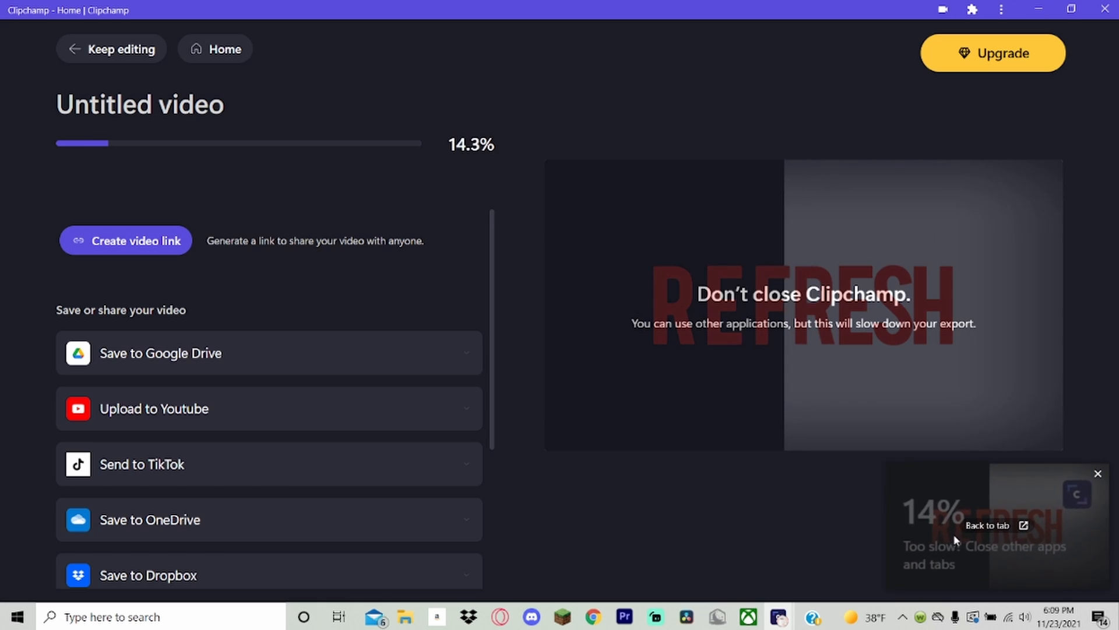
click(594, 617)
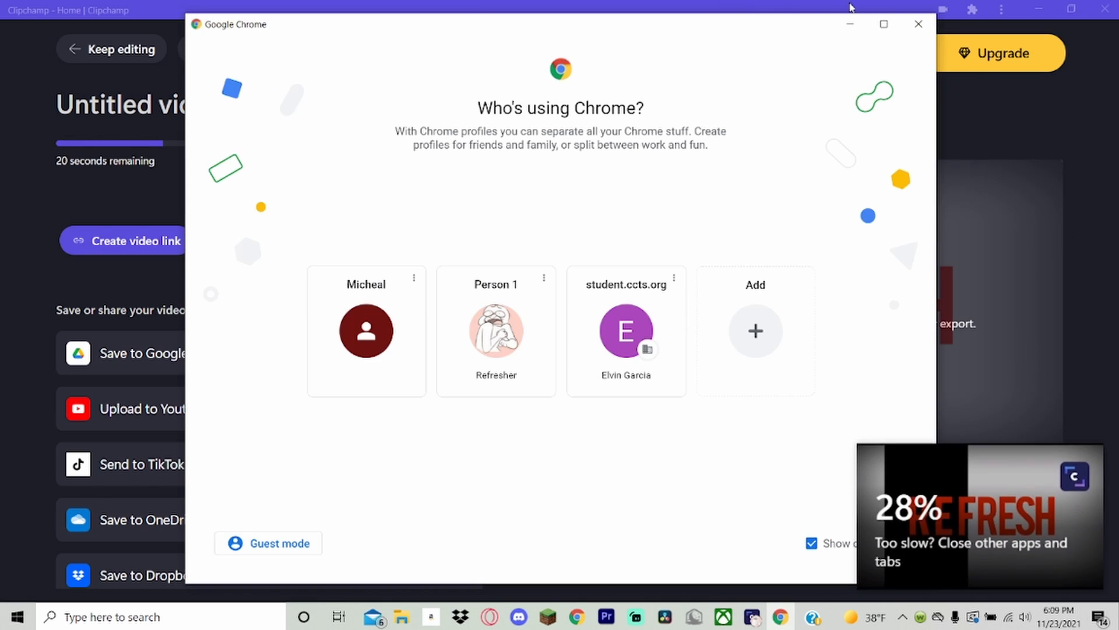
click(917, 25)
mouse_move(1056, 474)
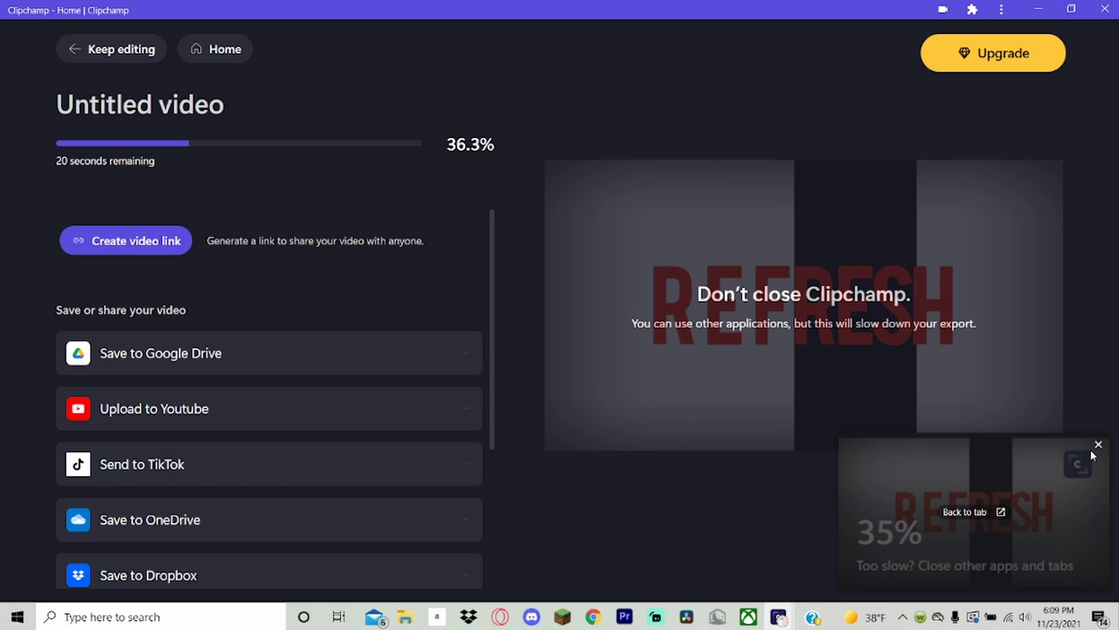
drag(1095, 441, 1095, 448)
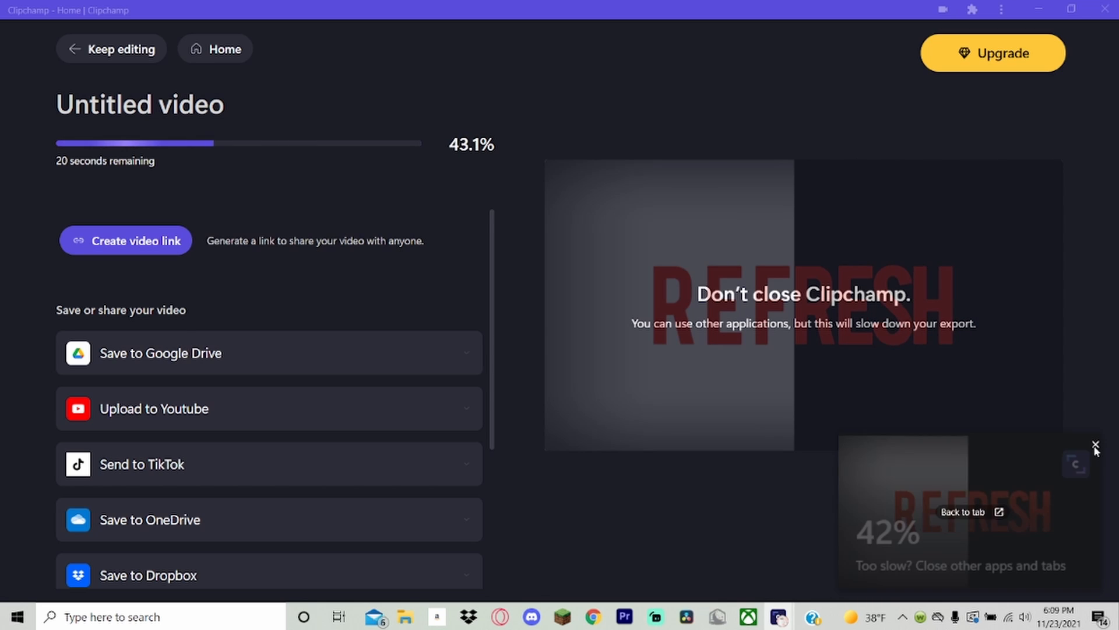
Look through the save and share destinations offered for the exported video.
scroll(179, 334, down, 3)
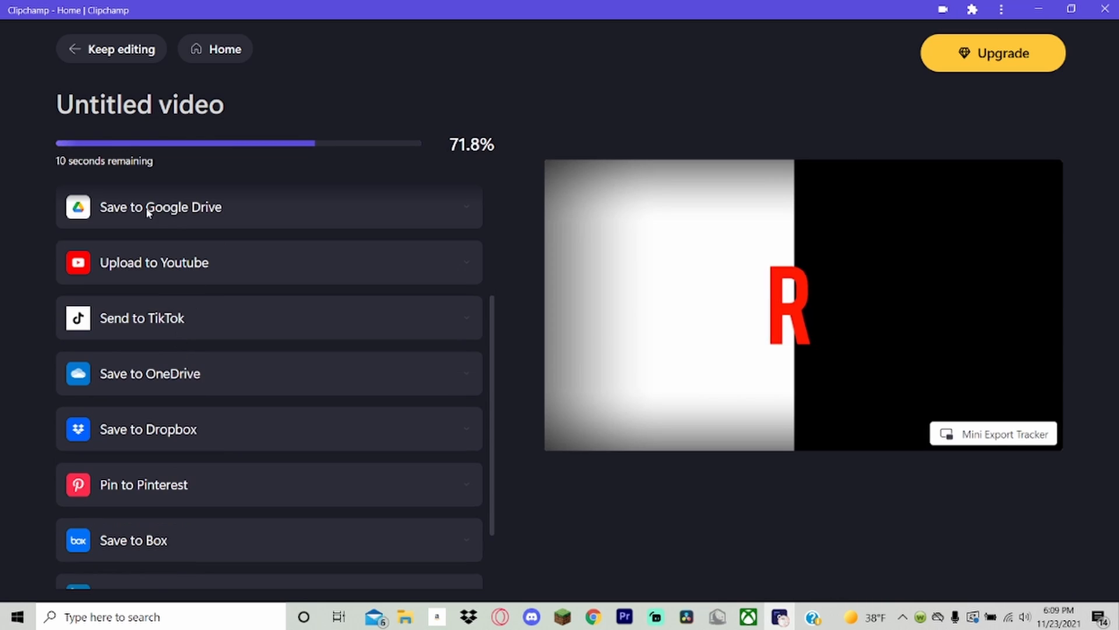
scroll(167, 265, down, 2)
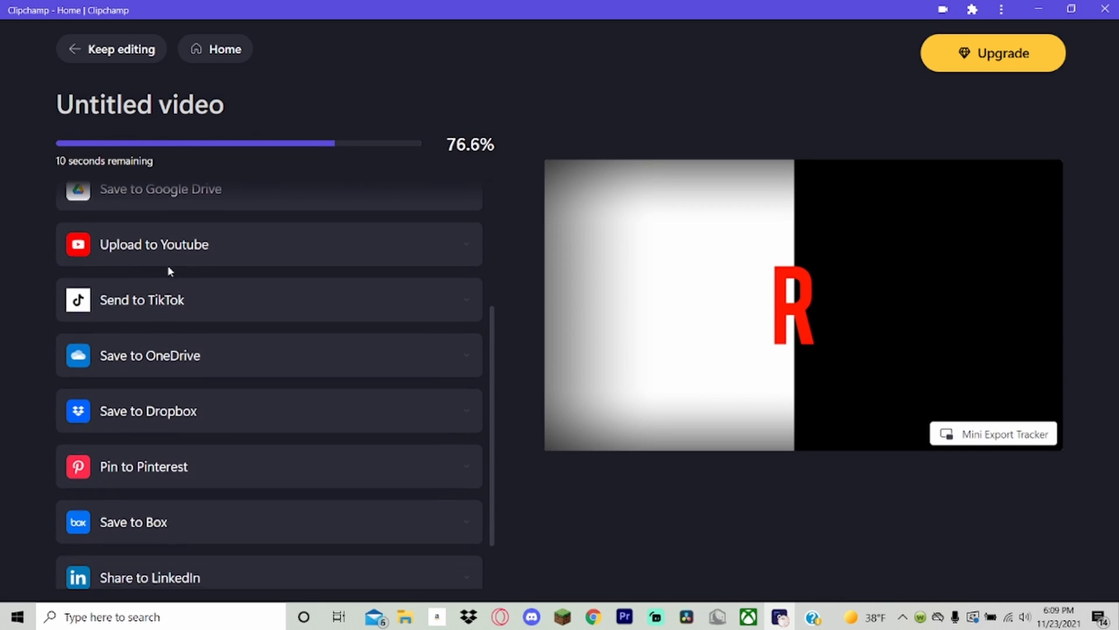
scroll(180, 320, up, 5)
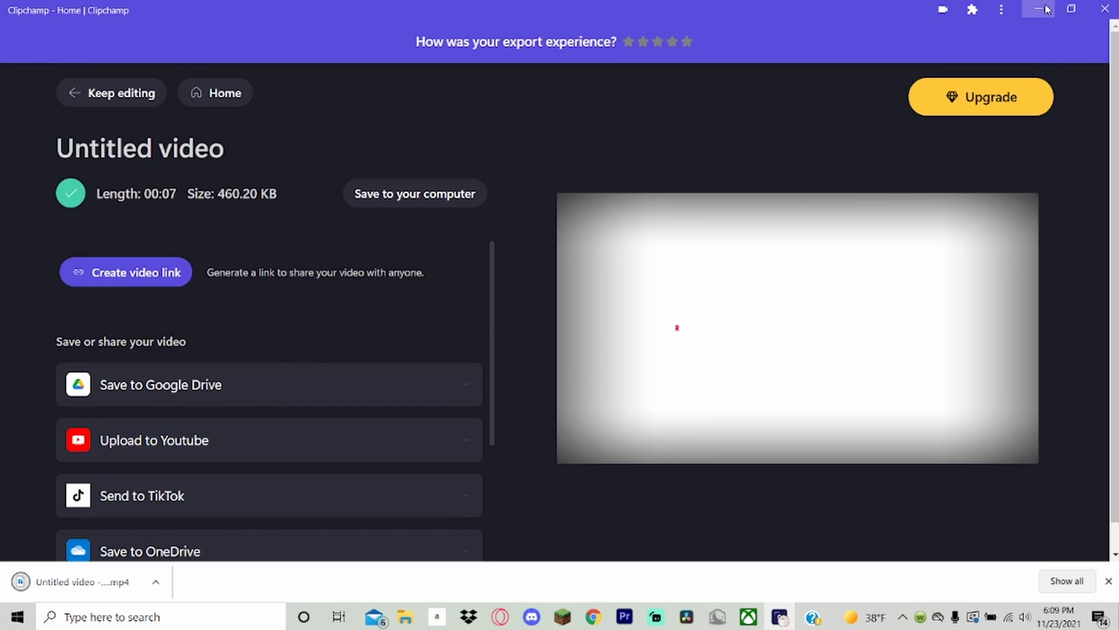
Minimize Clipchamp and rename the exported Clipchamp video in File Explorer's Downloads folder to TEST.
click(1047, 10)
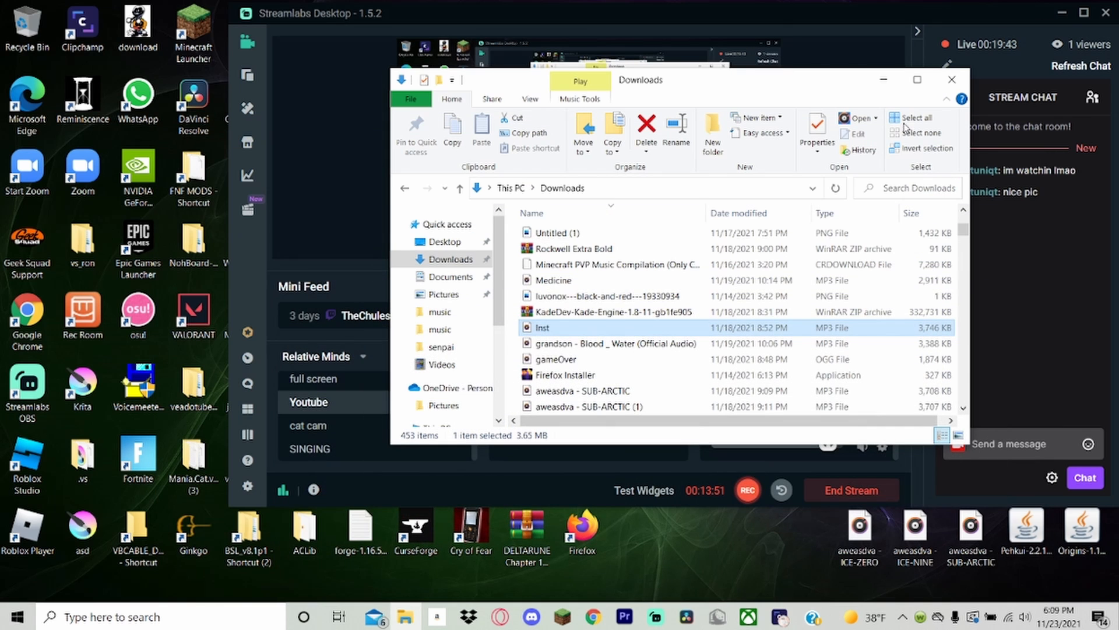
click(471, 264)
click(573, 252)
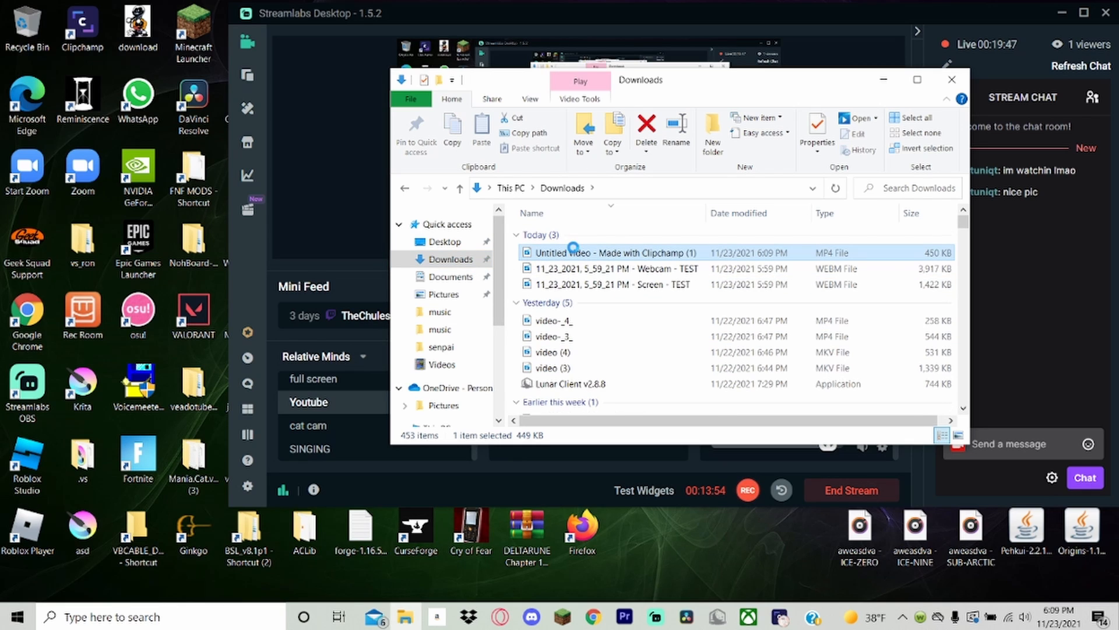
right_click(573, 252)
click(636, 570)
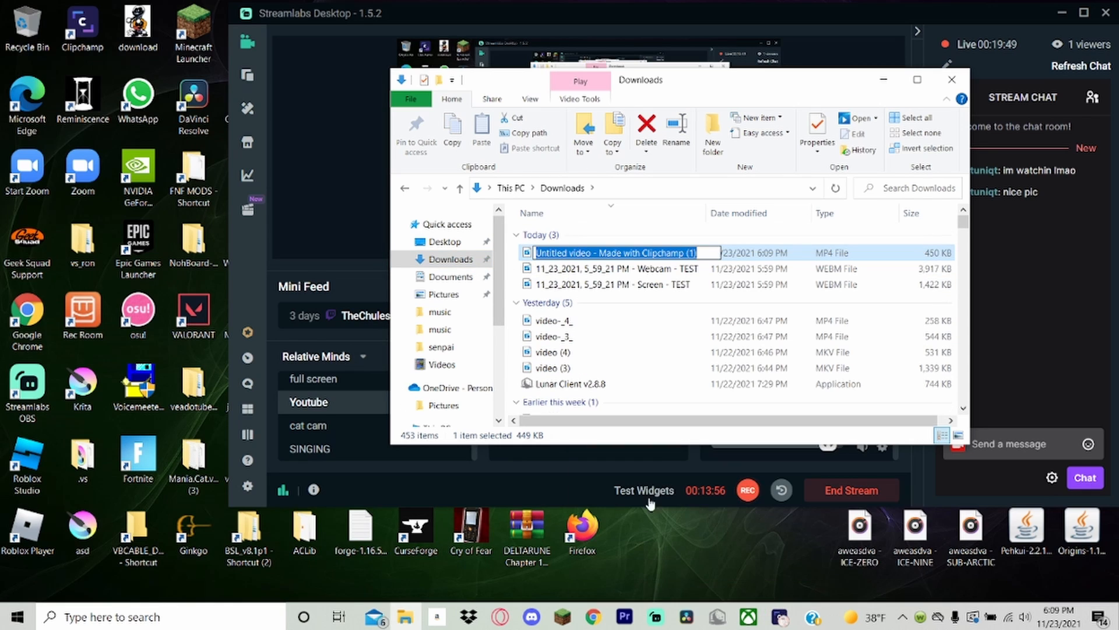
text(TEST)
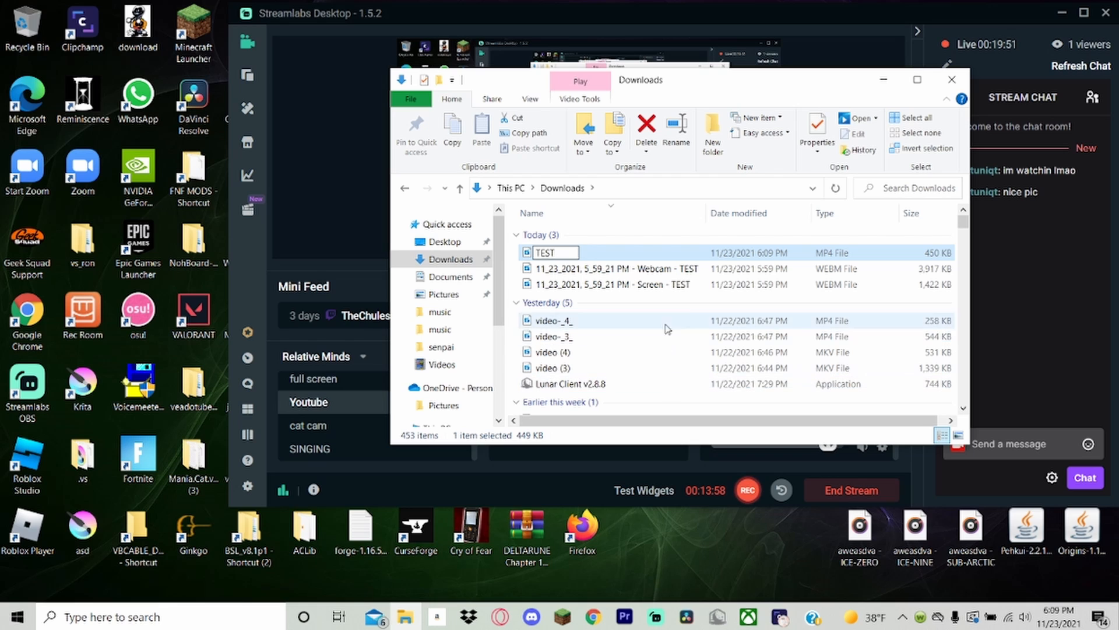
click(702, 231)
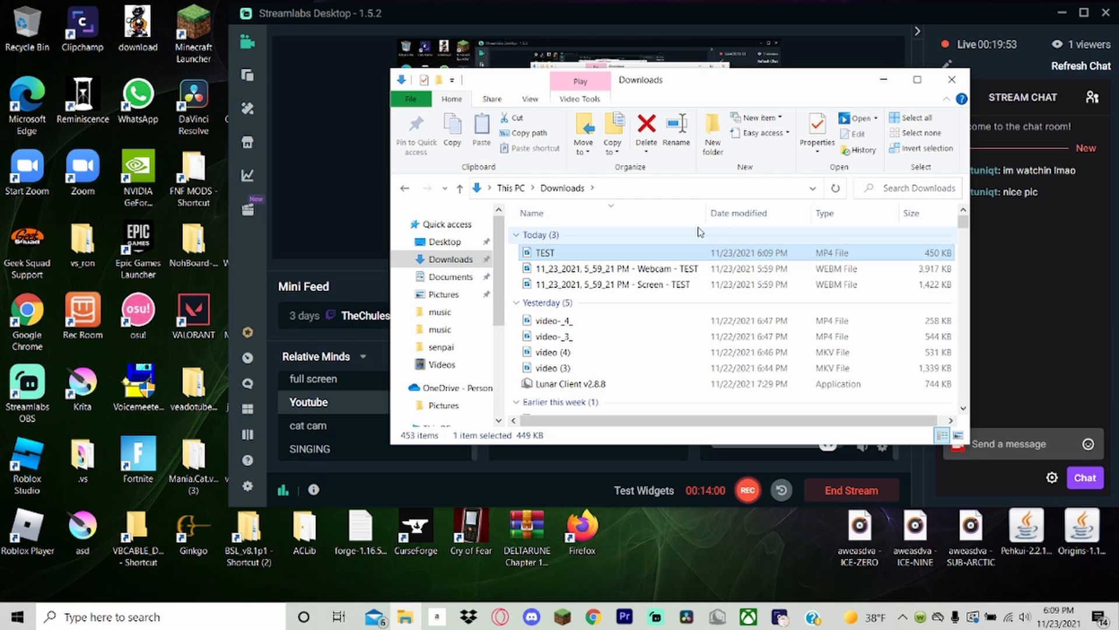
click(702, 232)
Switch to YouTube in Chrome and open YouTube Studio for the channel.
click(593, 617)
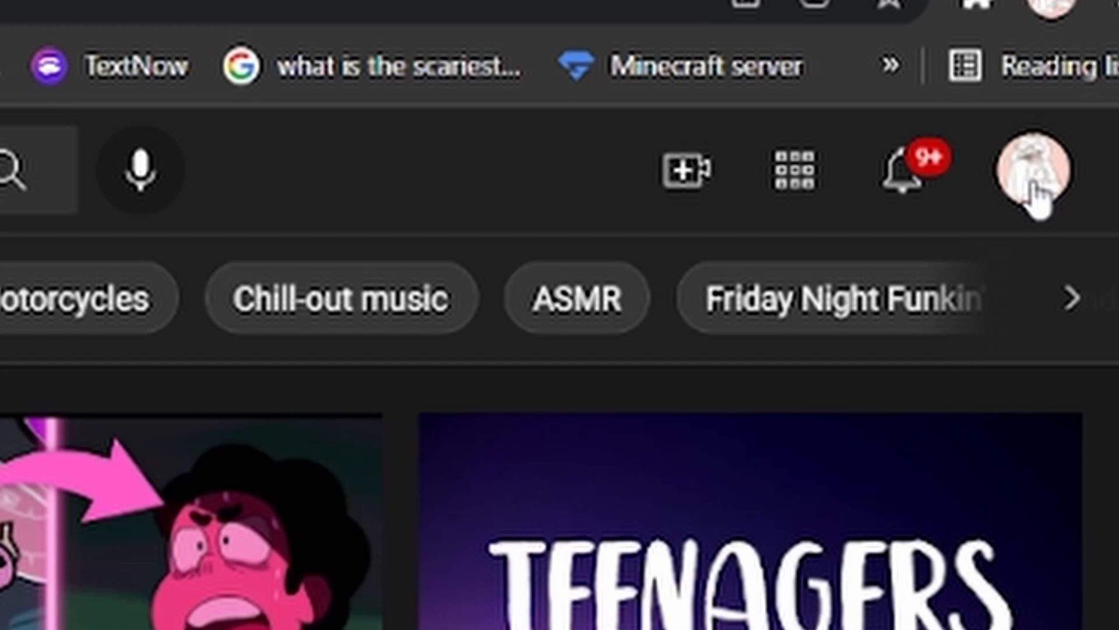
click(1033, 192)
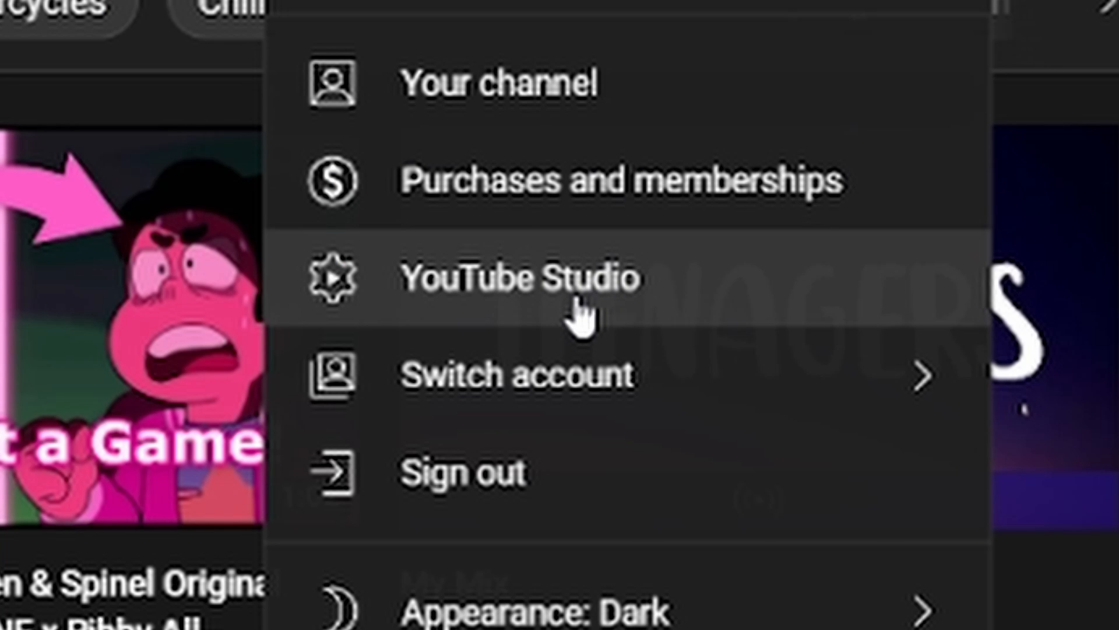
click(577, 318)
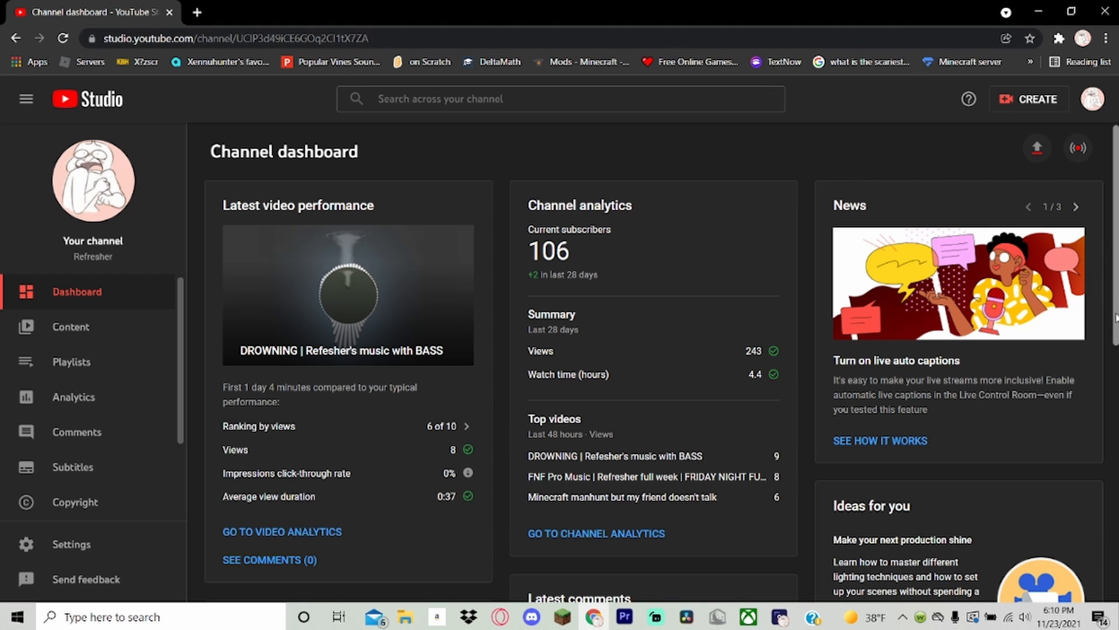
Start a new video upload in YouTube Studio and choose the TEST video from the Downloads folder.
click(1031, 102)
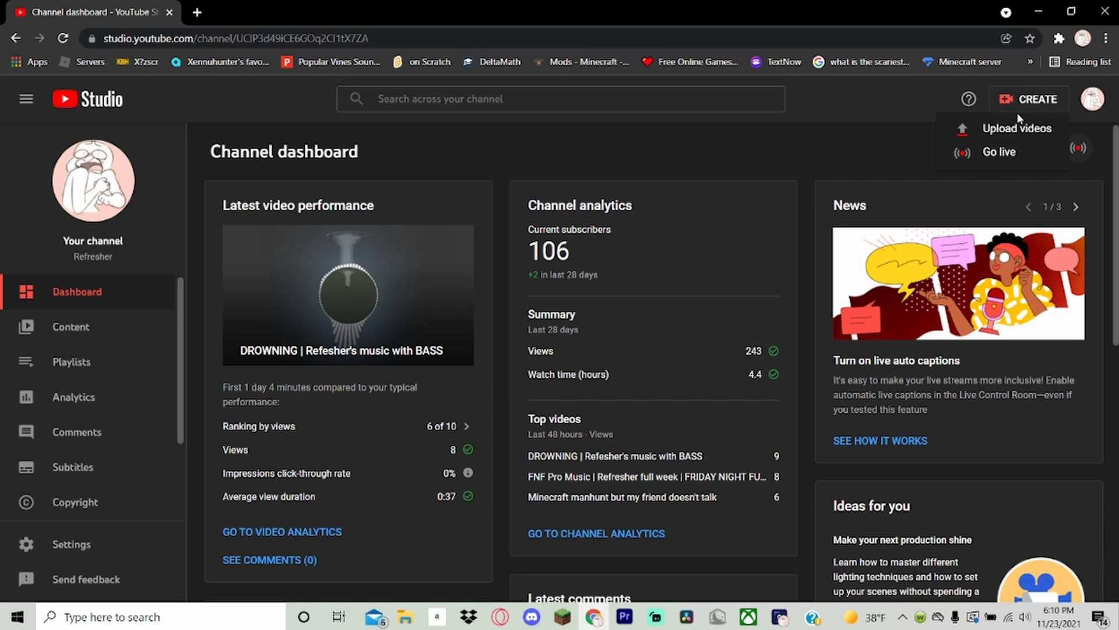
click(1021, 131)
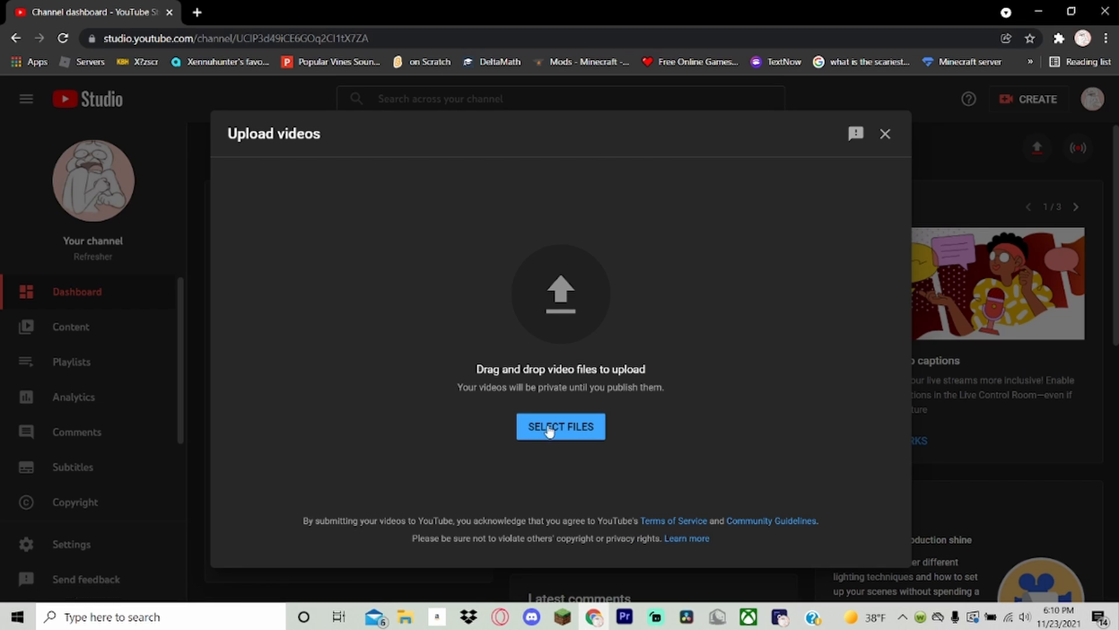
click(406, 616)
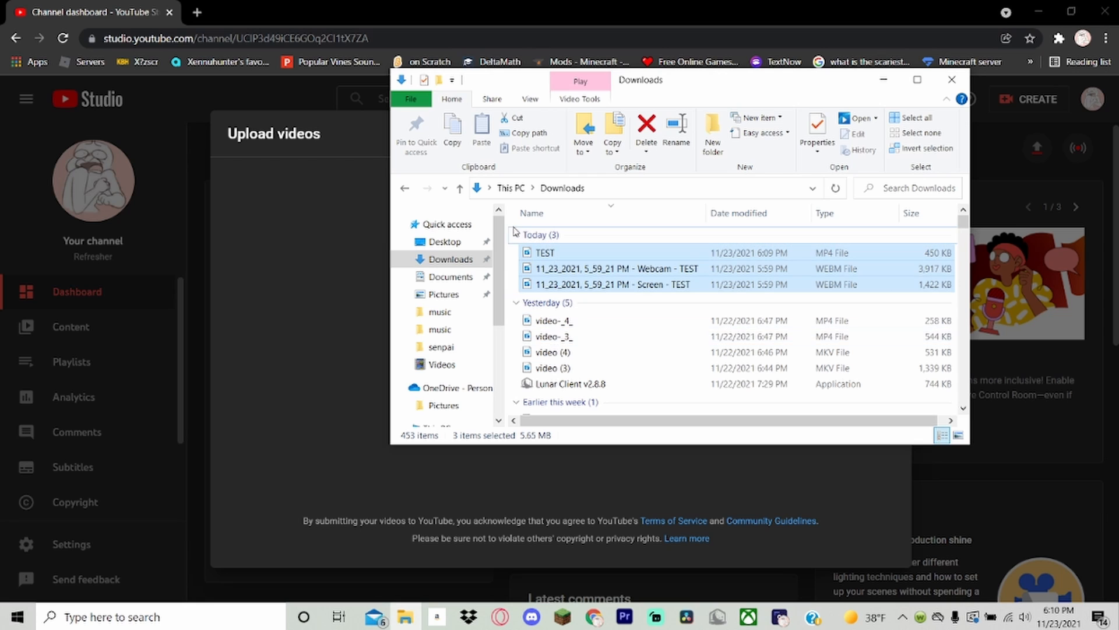
click(361, 280)
click(596, 422)
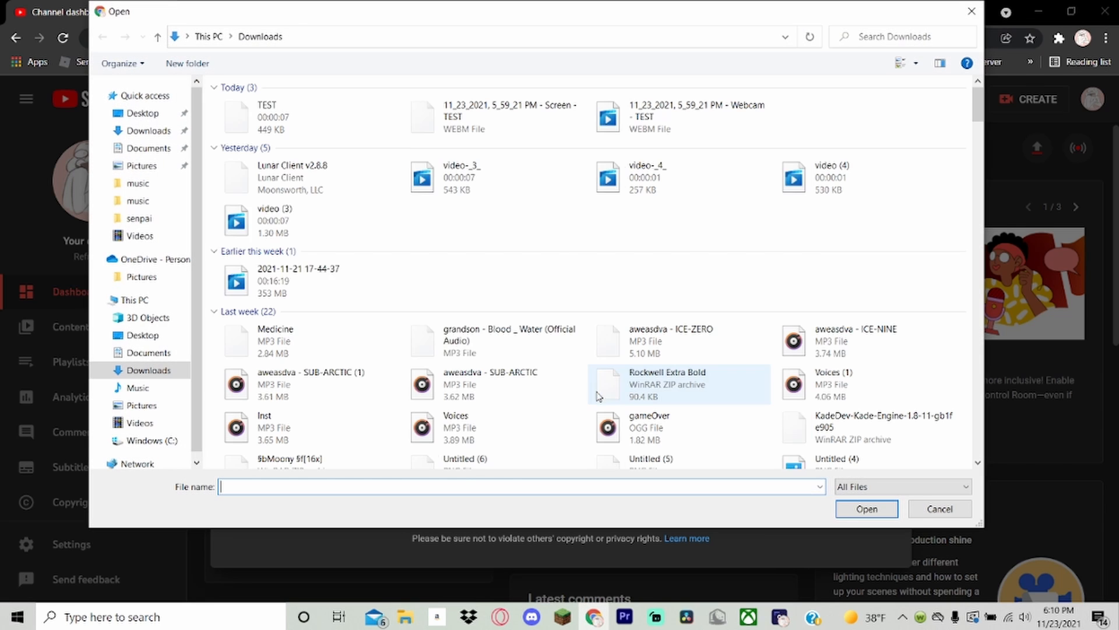
click(263, 117)
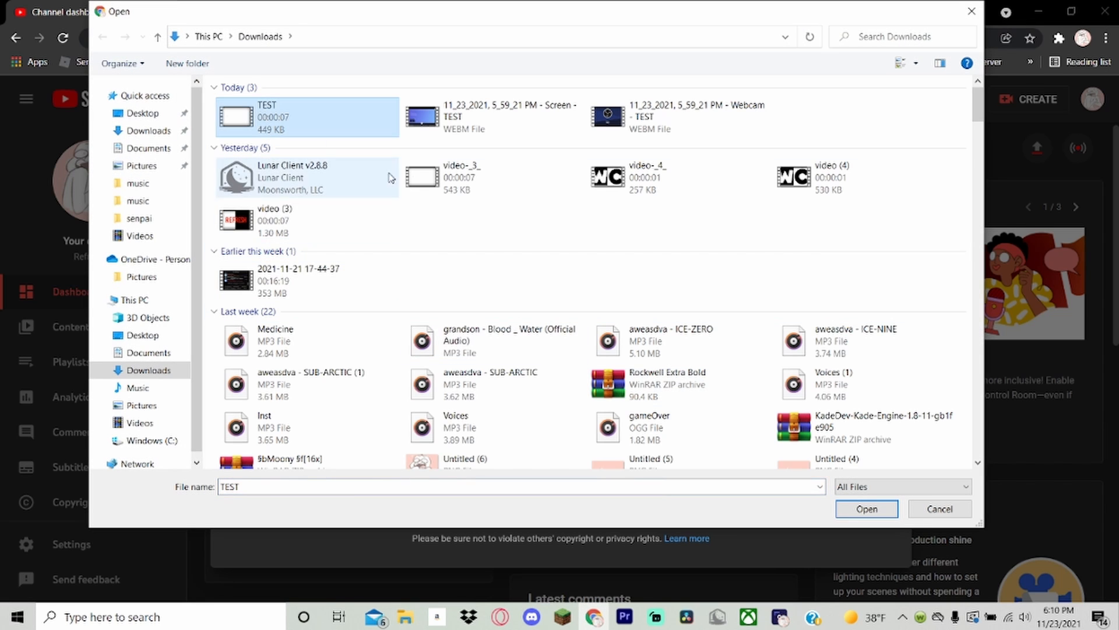
click(877, 513)
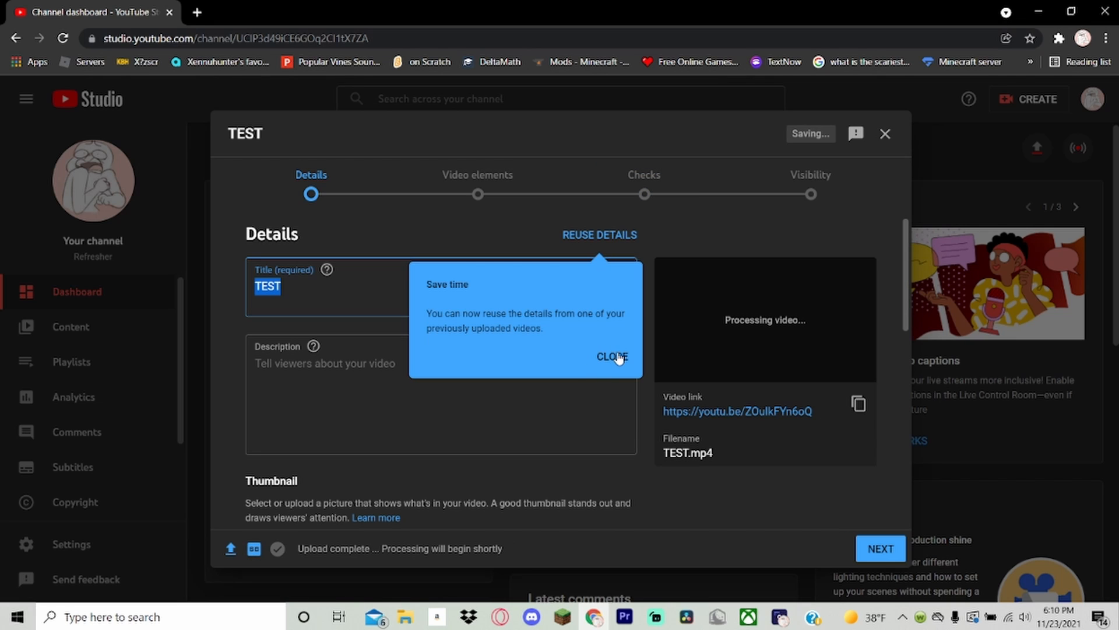
Dismiss the reuse-details tip and set both the video's title and description to HI HI HI.
click(618, 357)
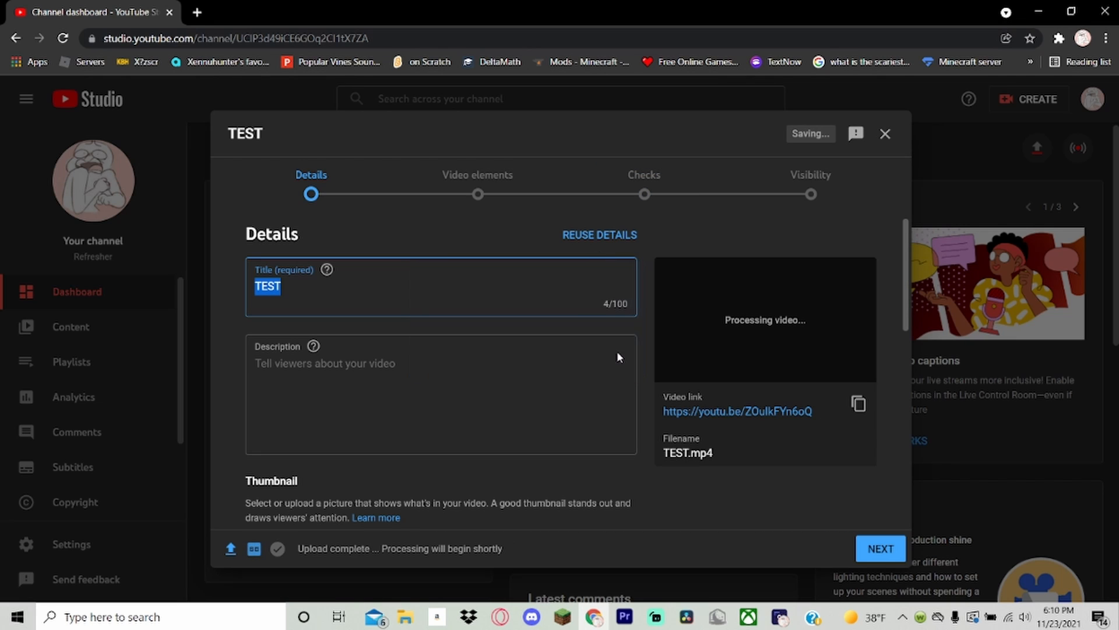
scroll(513, 274, down, 5)
scroll(487, 284, up, 5)
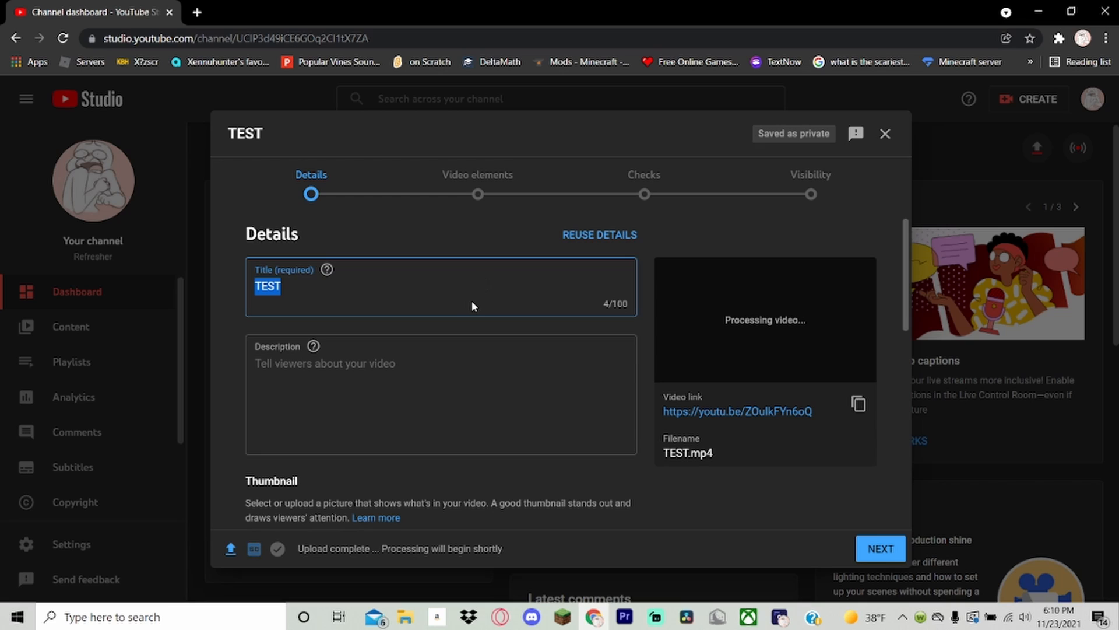
text(HI HI HI)
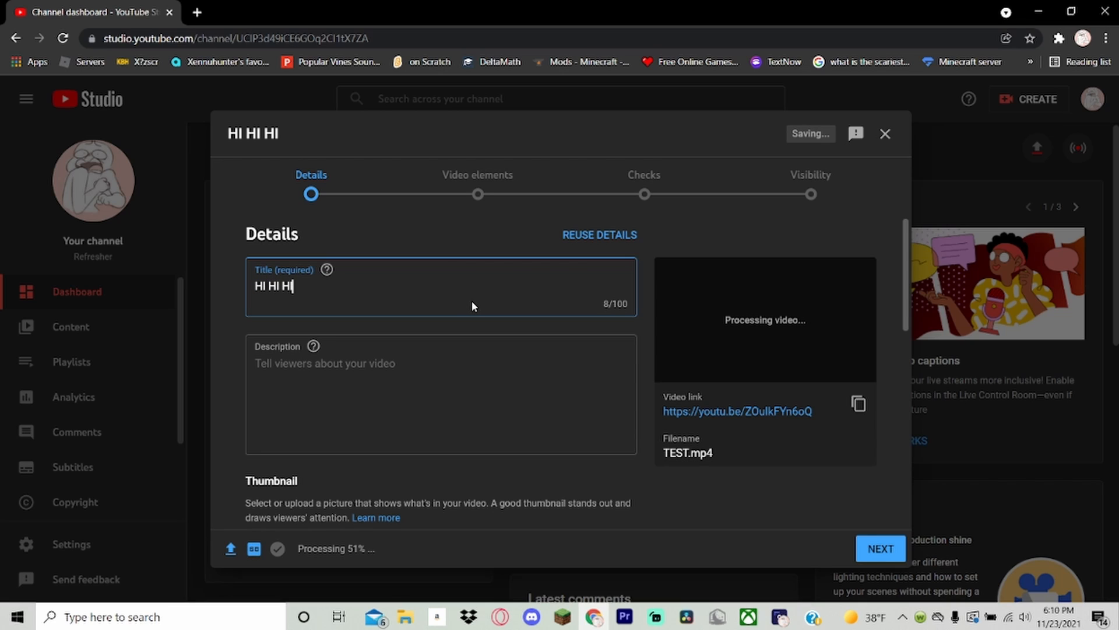
click(397, 423)
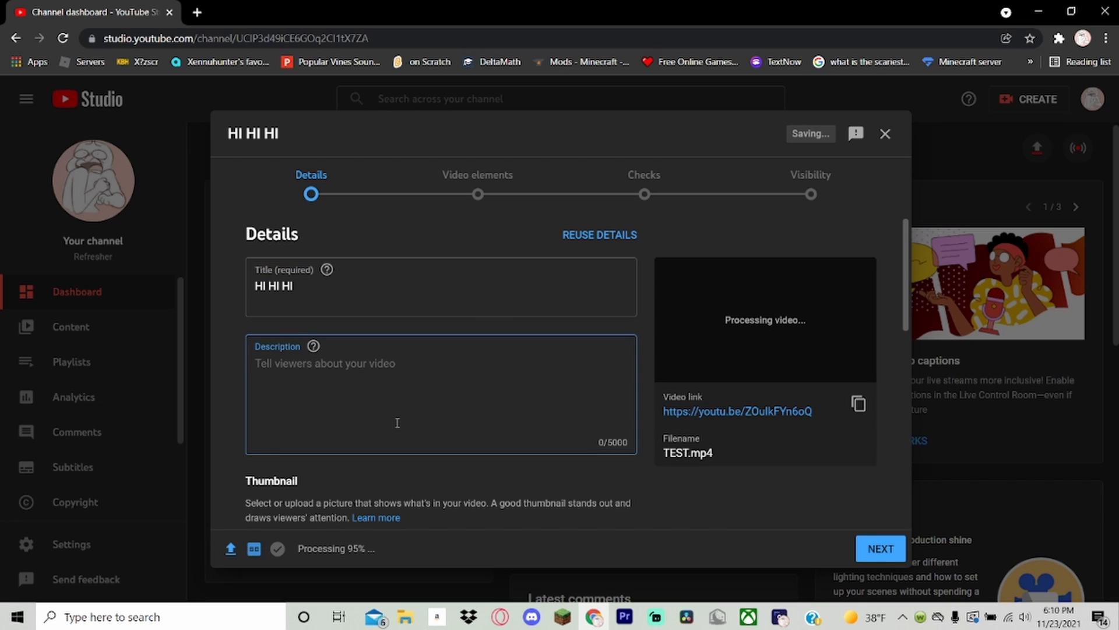
text(HI HI HI)
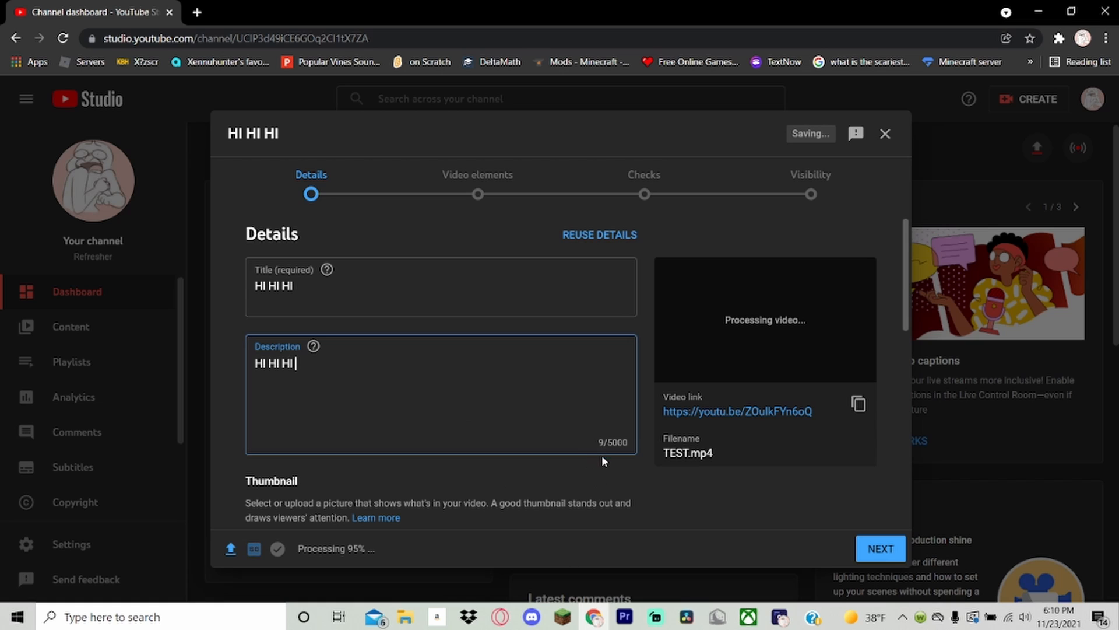
Look through the playlists the video can be added to, and close the list without choosing one.
scroll(517, 349, down, 4)
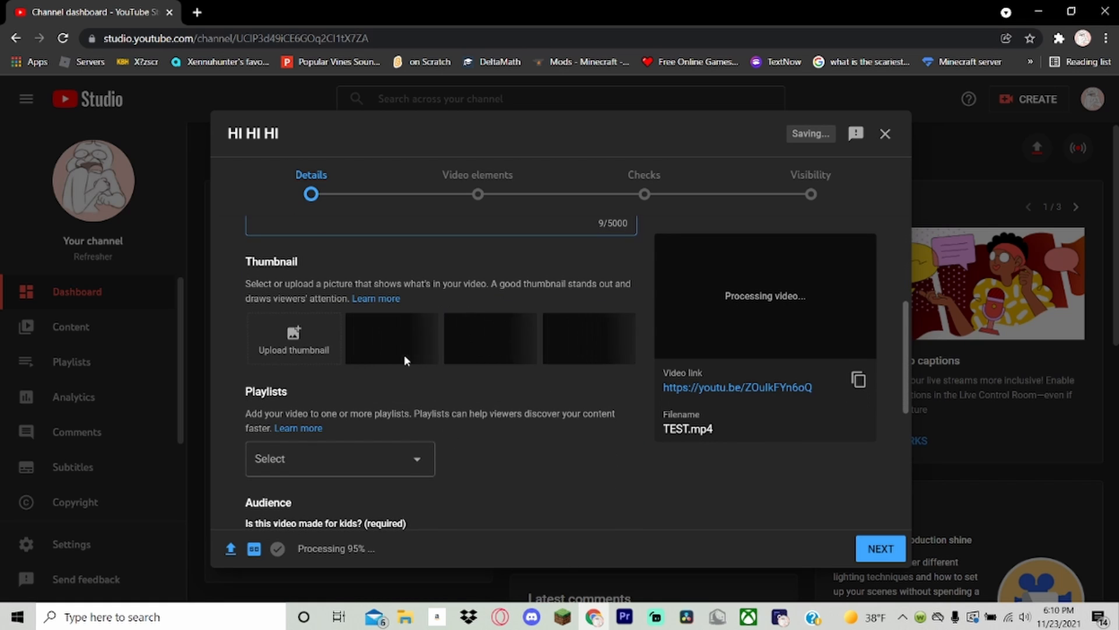
scroll(404, 357, down, 1)
click(400, 384)
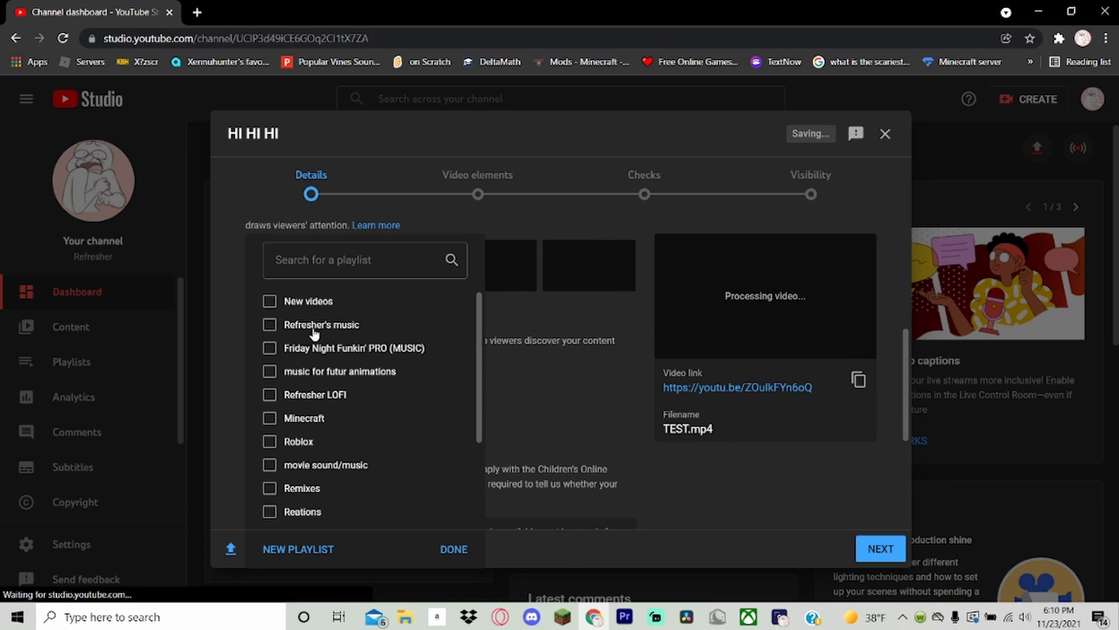
scroll(314, 333, down, 2)
scroll(421, 475, up, 1)
click(454, 548)
Set the video's audience to "No, it's not made for kids".
scroll(472, 411, down, 1)
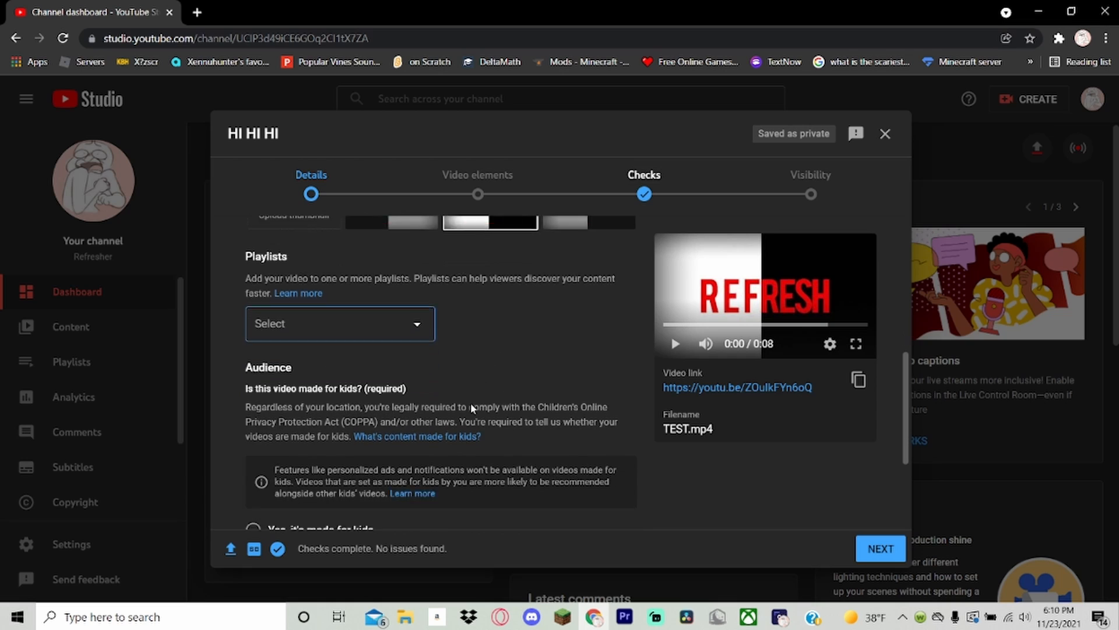
scroll(470, 403, down, 3)
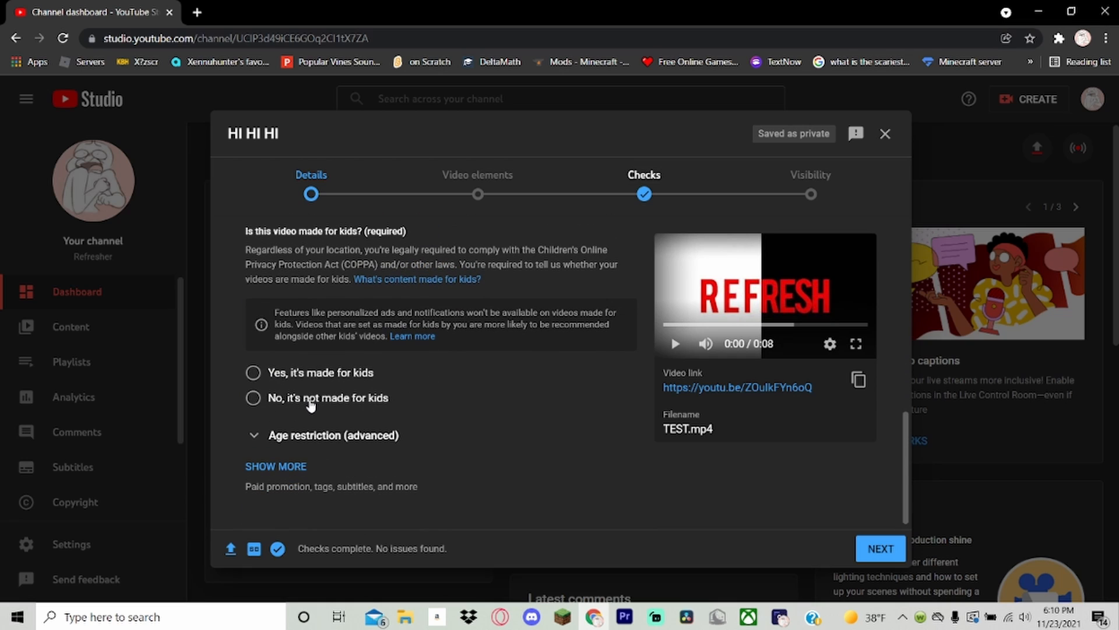
click(327, 372)
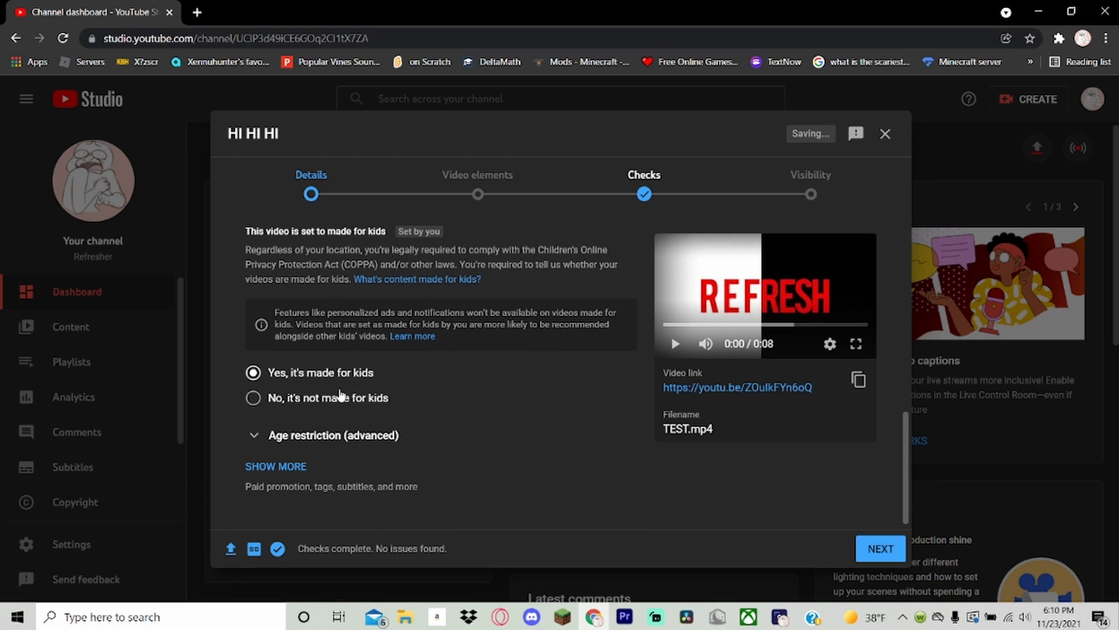
click(344, 400)
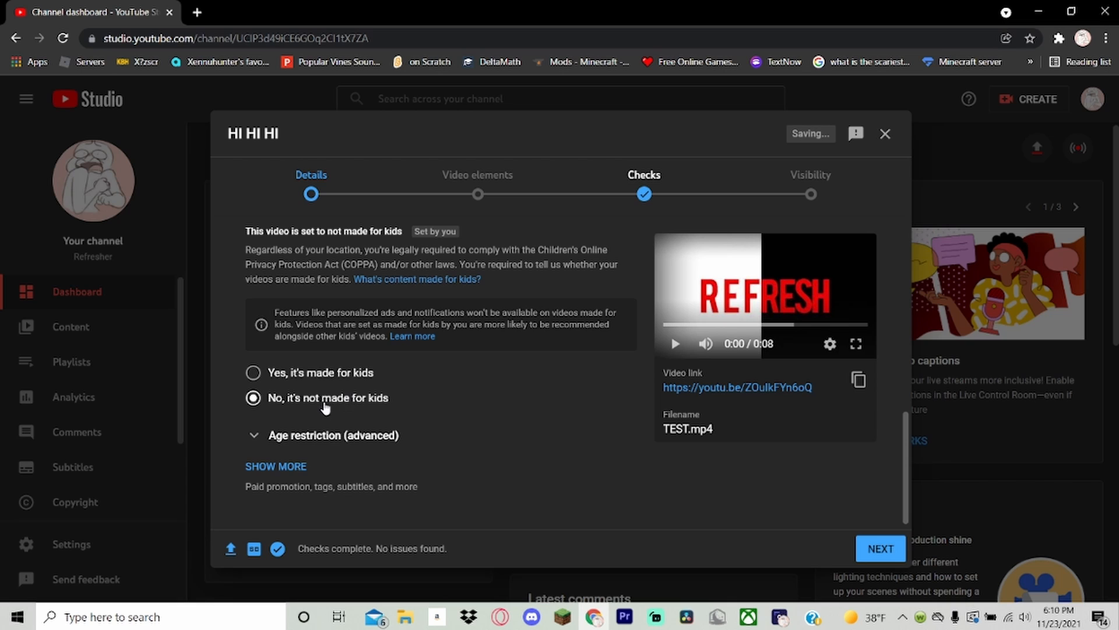
Expand the additional video details, leave paid promotion unchecked, and add the tag "hi hi hi".
click(277, 473)
scroll(335, 344, down, 3)
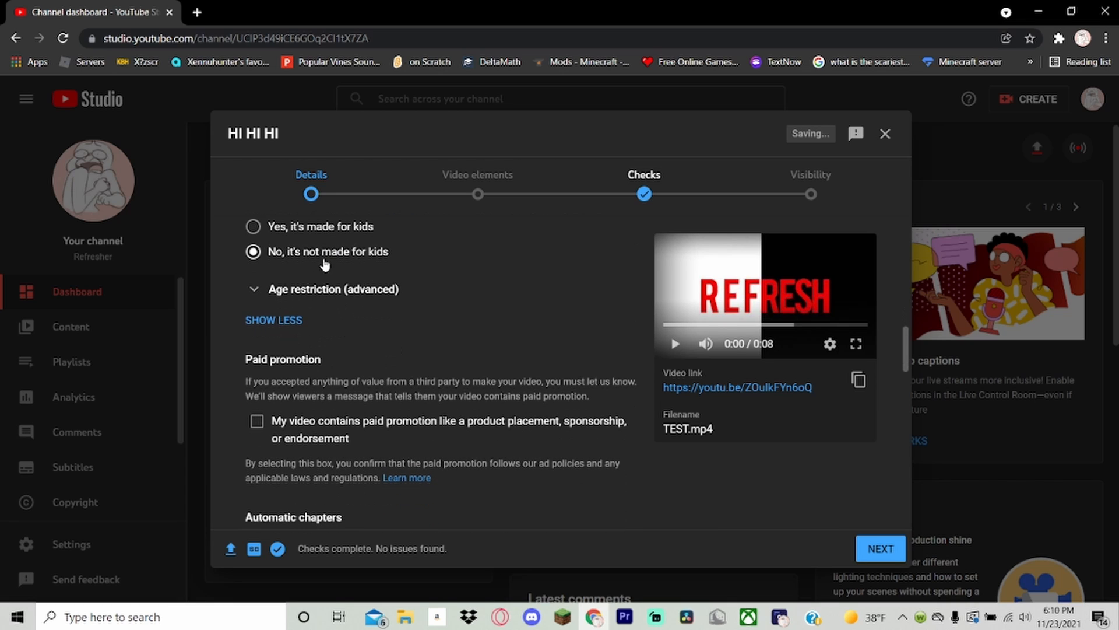
scroll(313, 268, down, 3)
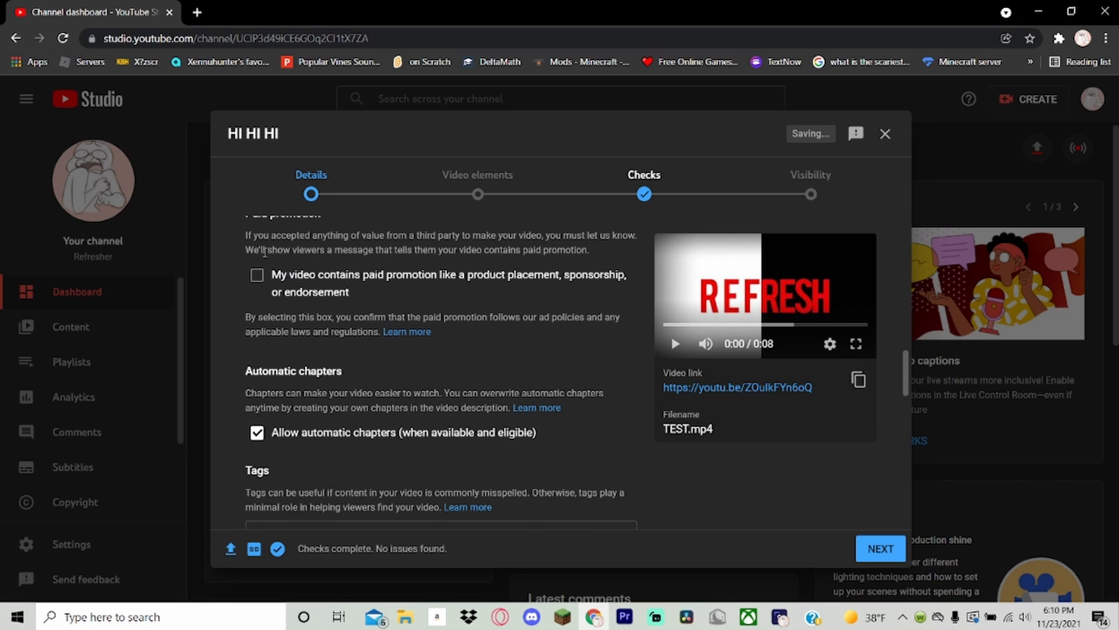
click(269, 280)
click(269, 281)
scroll(280, 298, down, 4)
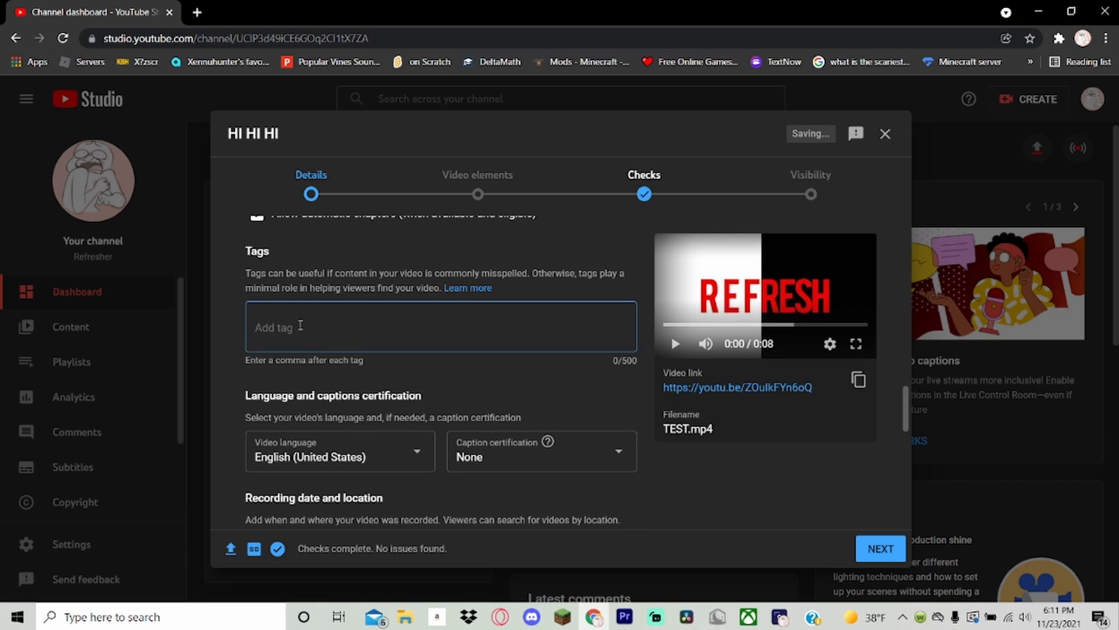
text(hi hi hi,)
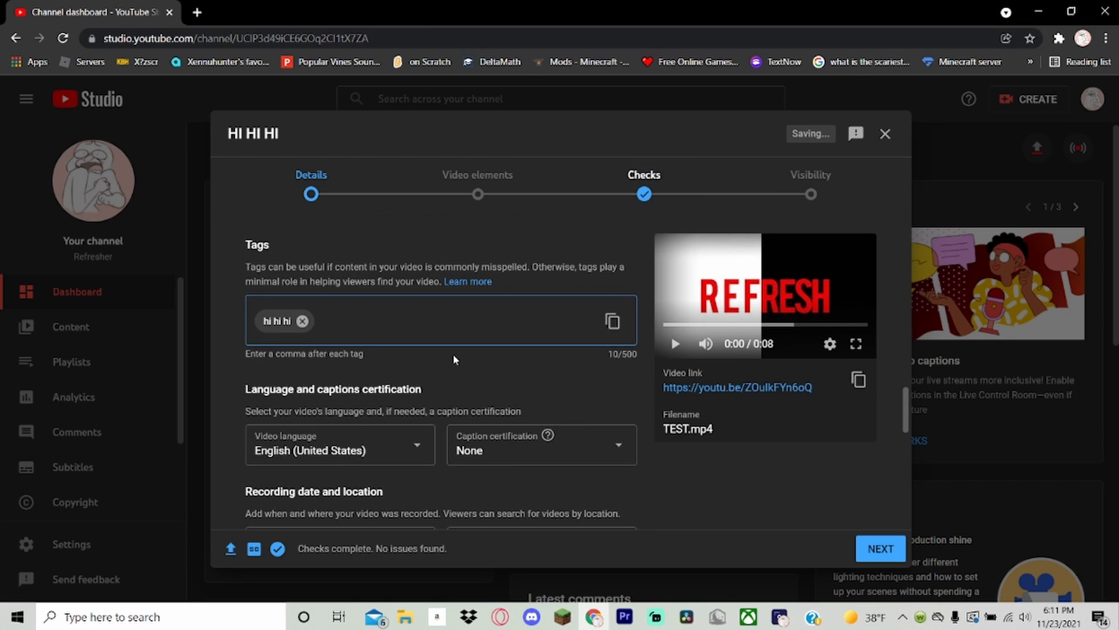
Browse the available video languages and choose English (United States).
scroll(453, 354, down, 3)
click(400, 310)
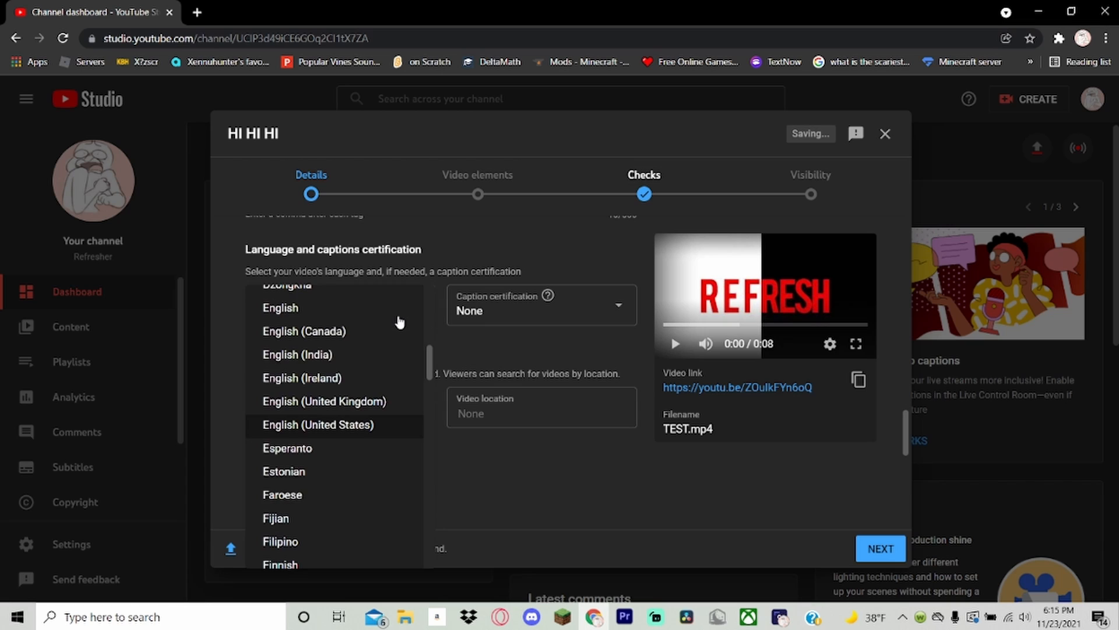
scroll(400, 322, up, 15)
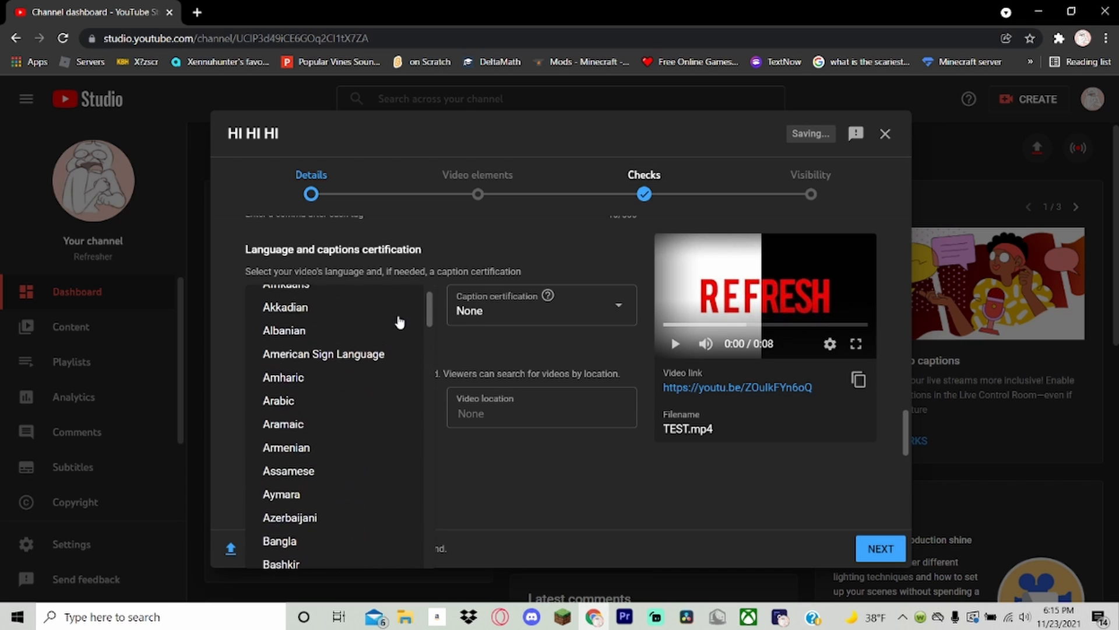
scroll(400, 322, down, 3)
scroll(400, 322, down, 10)
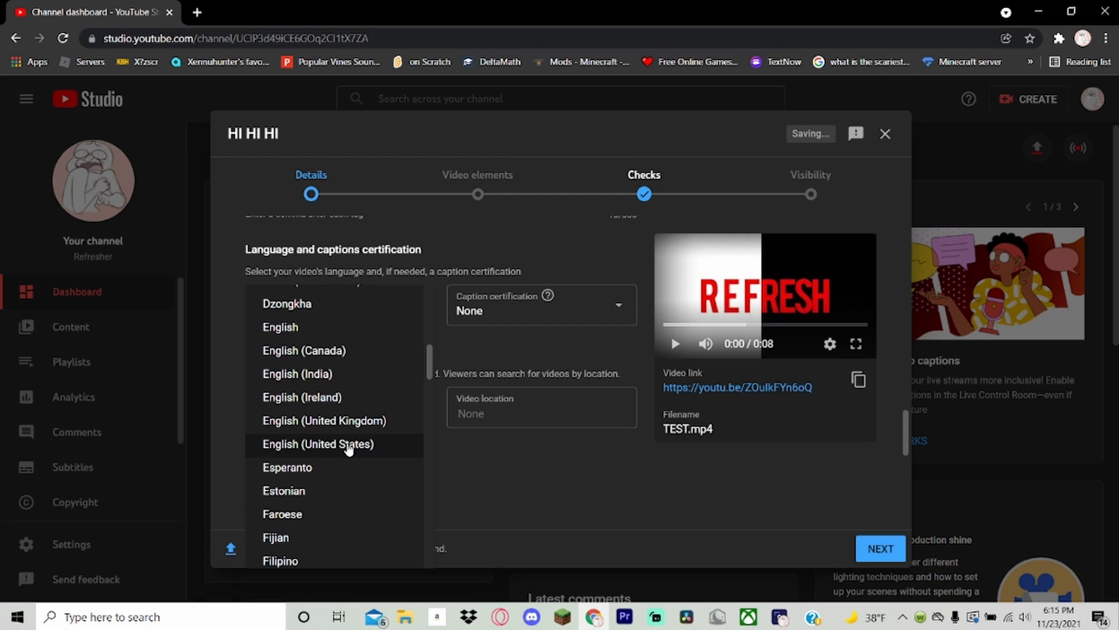
click(348, 444)
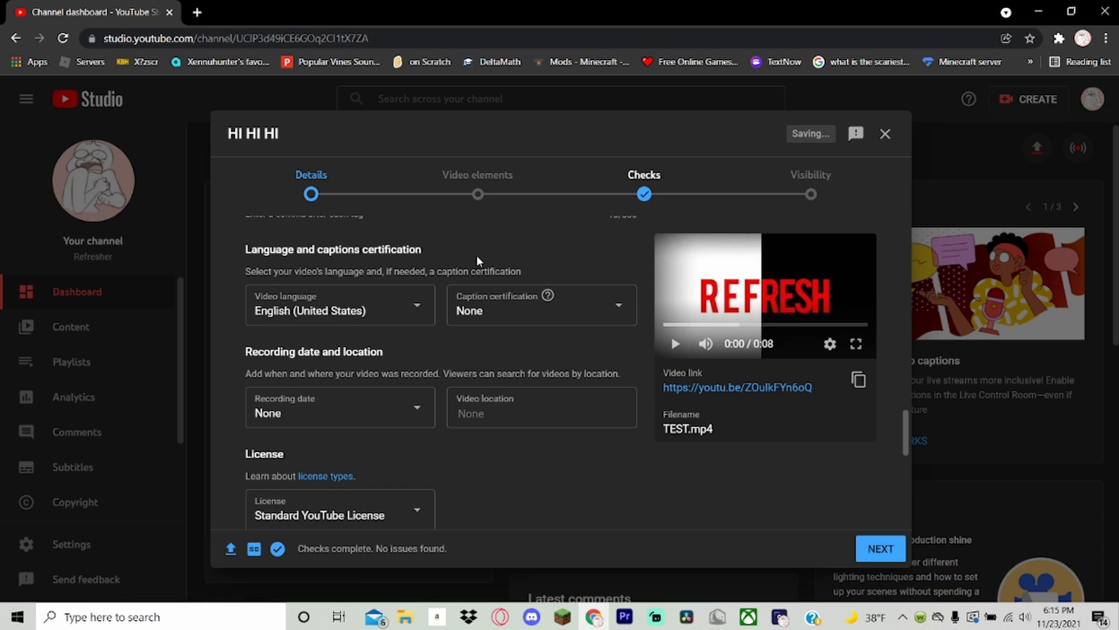
Set the video's recording date to Nov 23, 2021.
click(373, 408)
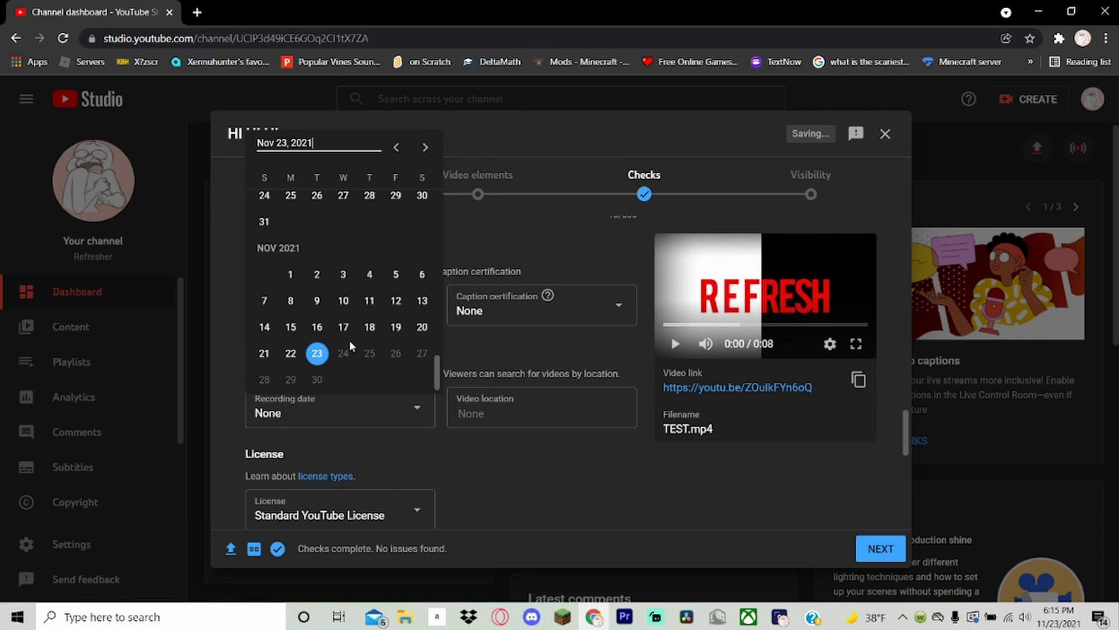
click(344, 300)
click(339, 402)
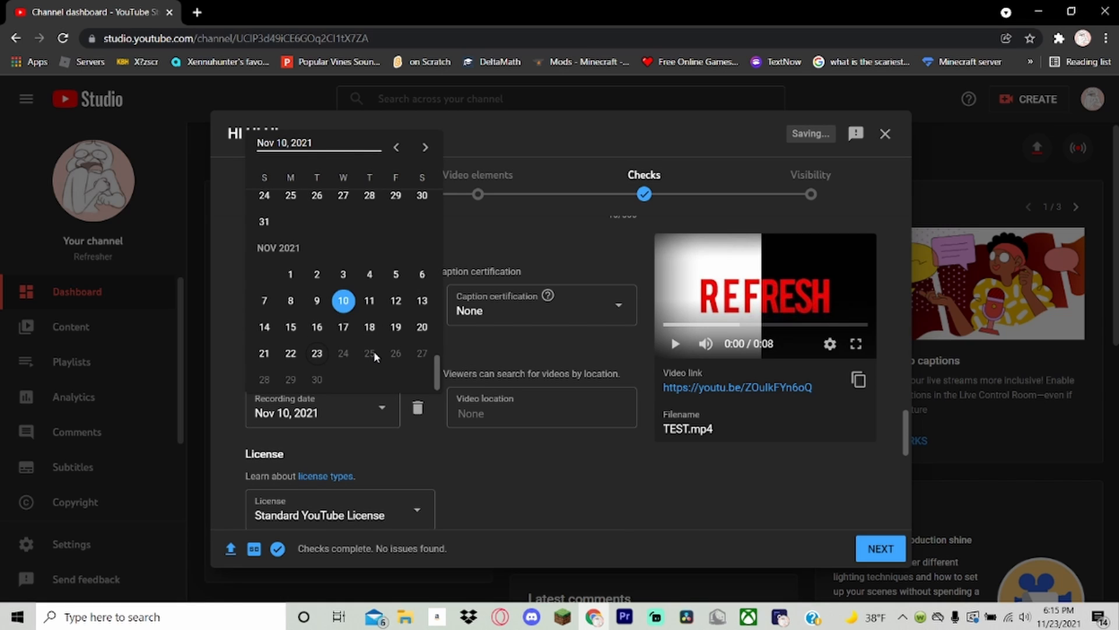
click(317, 352)
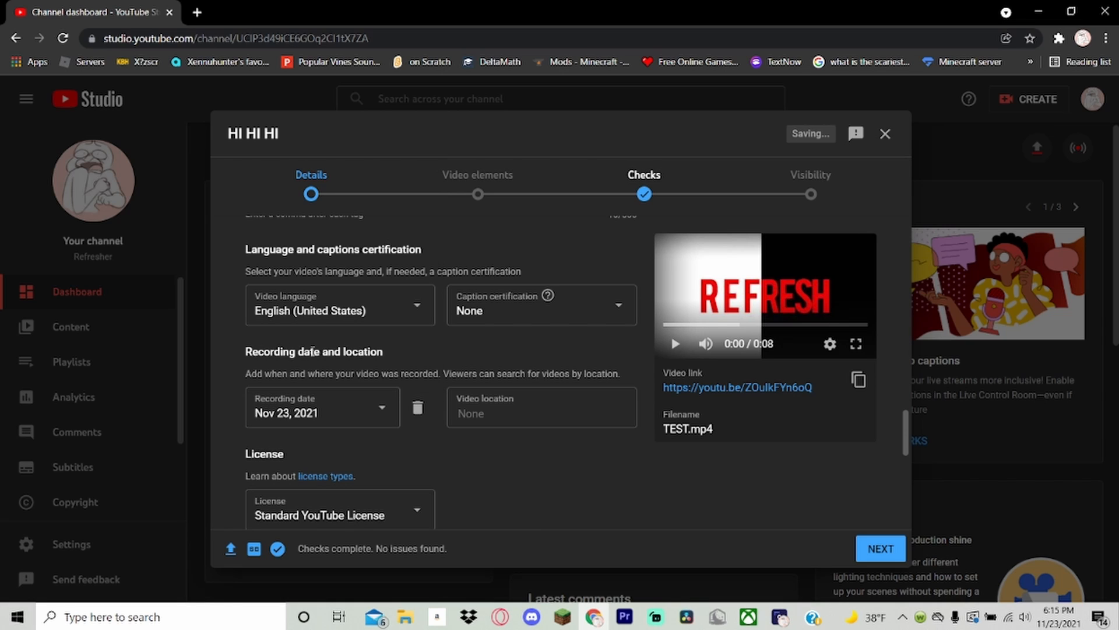
click(295, 403)
click(262, 331)
Look through the available video categories and close the list, keeping Music.
scroll(339, 333, down, 7)
scroll(340, 332, up, 1)
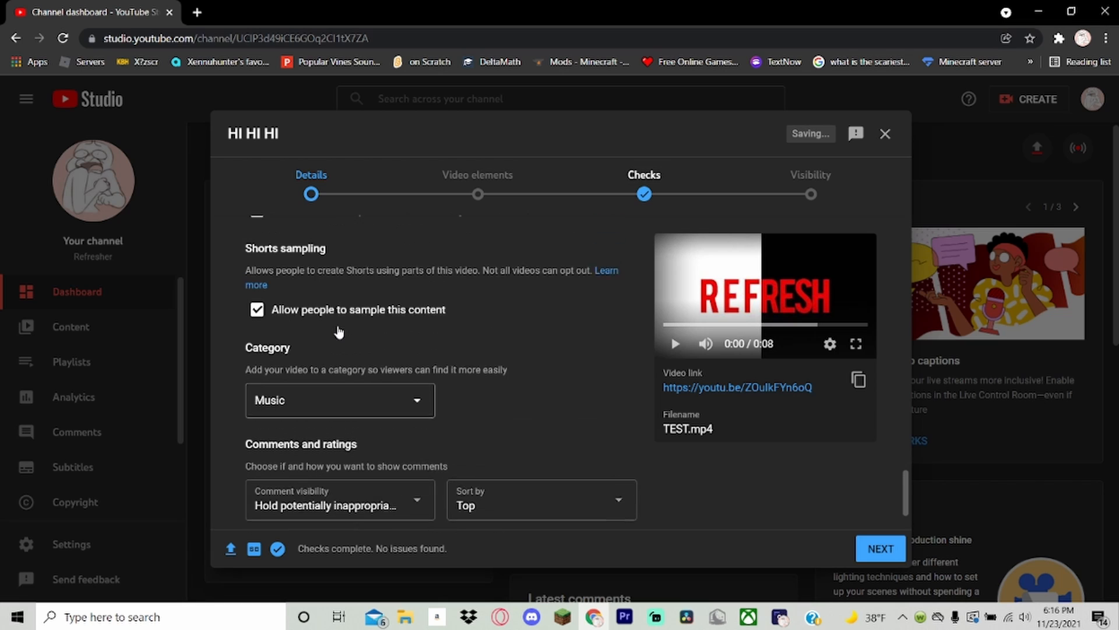
click(349, 403)
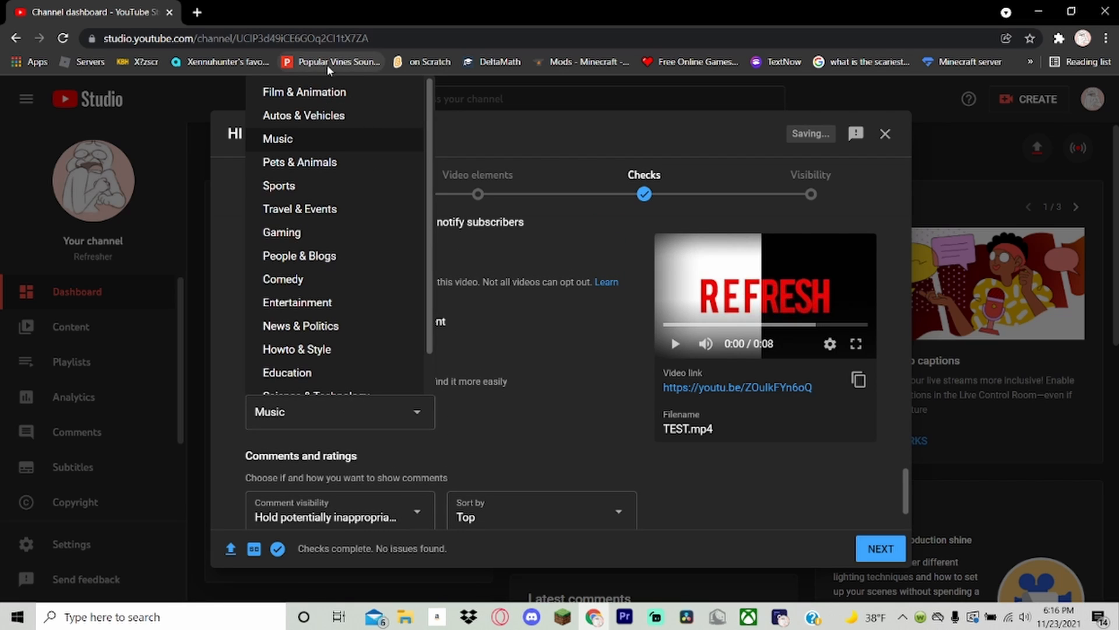
scroll(293, 291, down, 1)
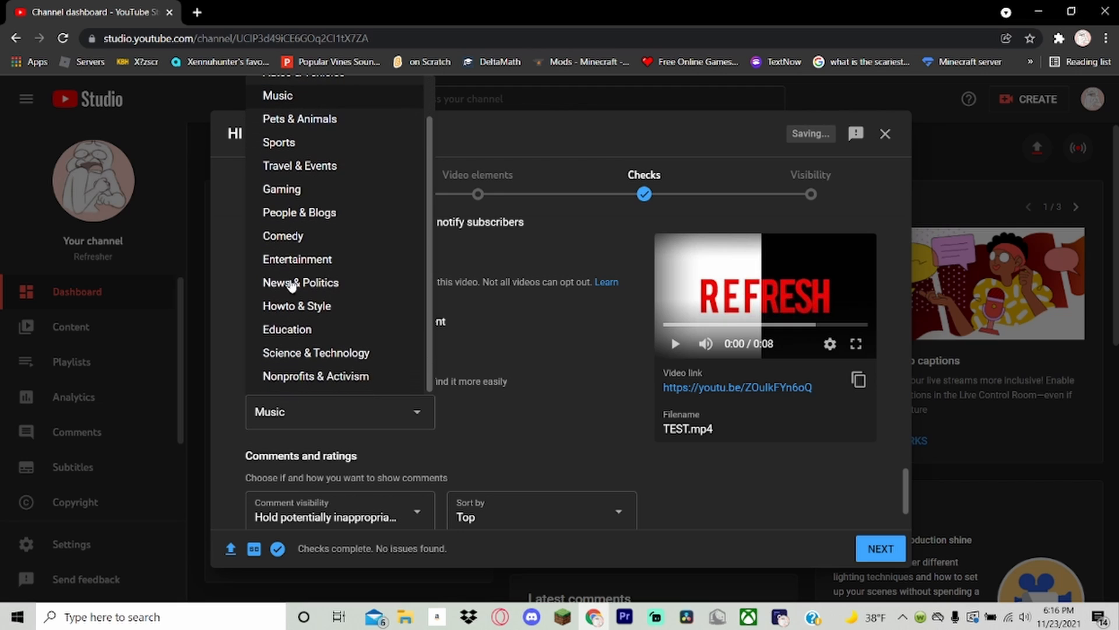
scroll(315, 315, up, 1)
click(533, 402)
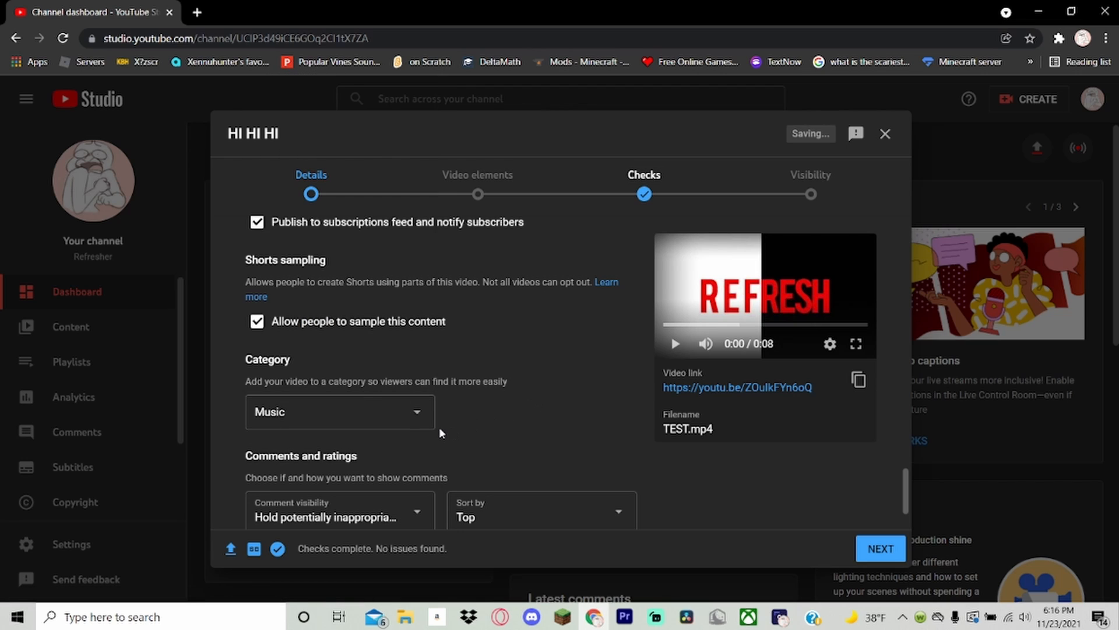
View the comment visibility options under Comments and ratings, and close the list without changing the choice.
scroll(326, 385, down, 2)
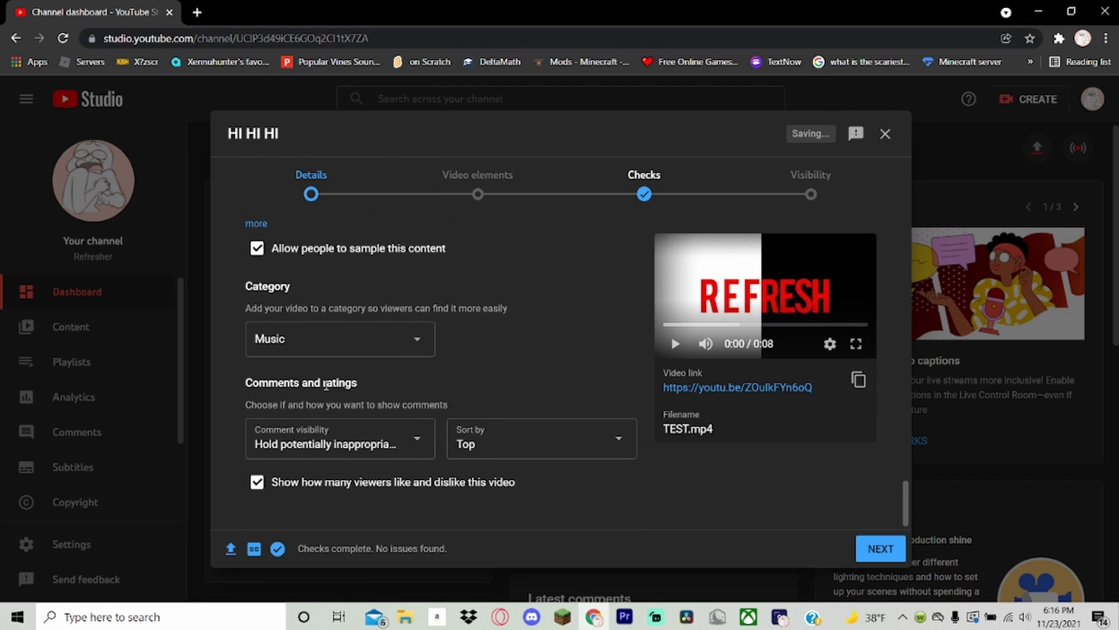
click(423, 446)
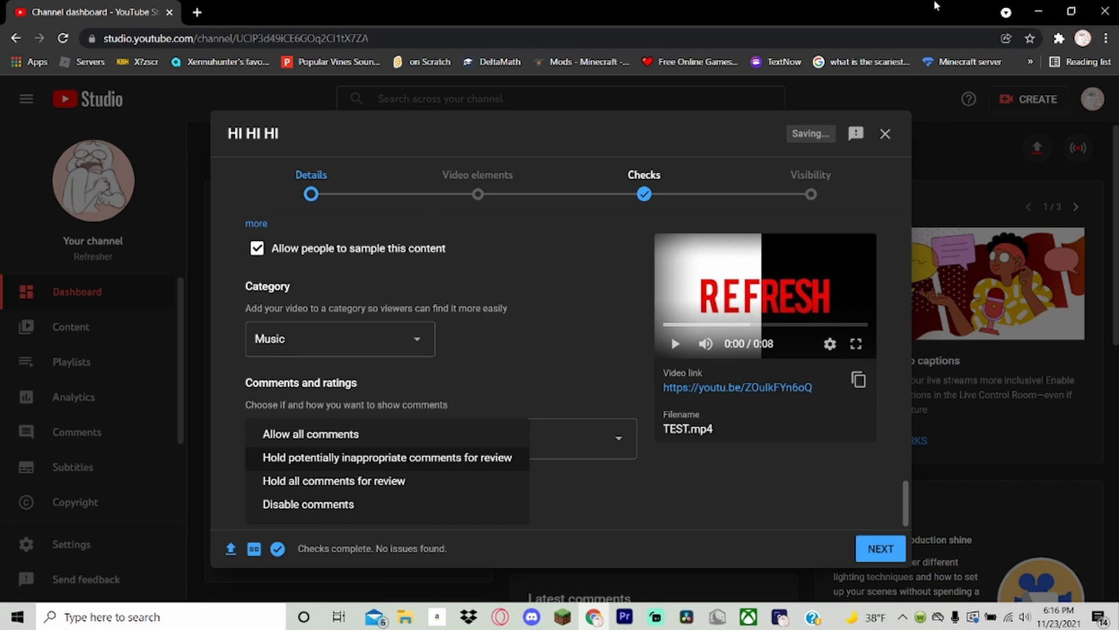
click(515, 338)
Go on to the Video elements stage and add English (United States) subtitles using Auto-sync with no text entered.
click(390, 198)
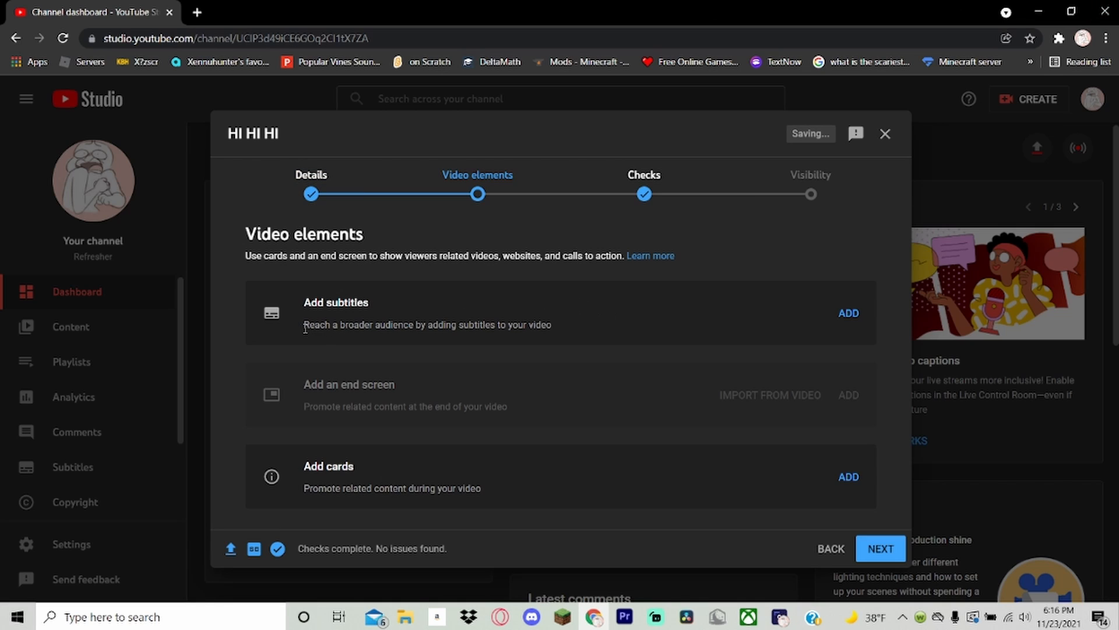
click(849, 313)
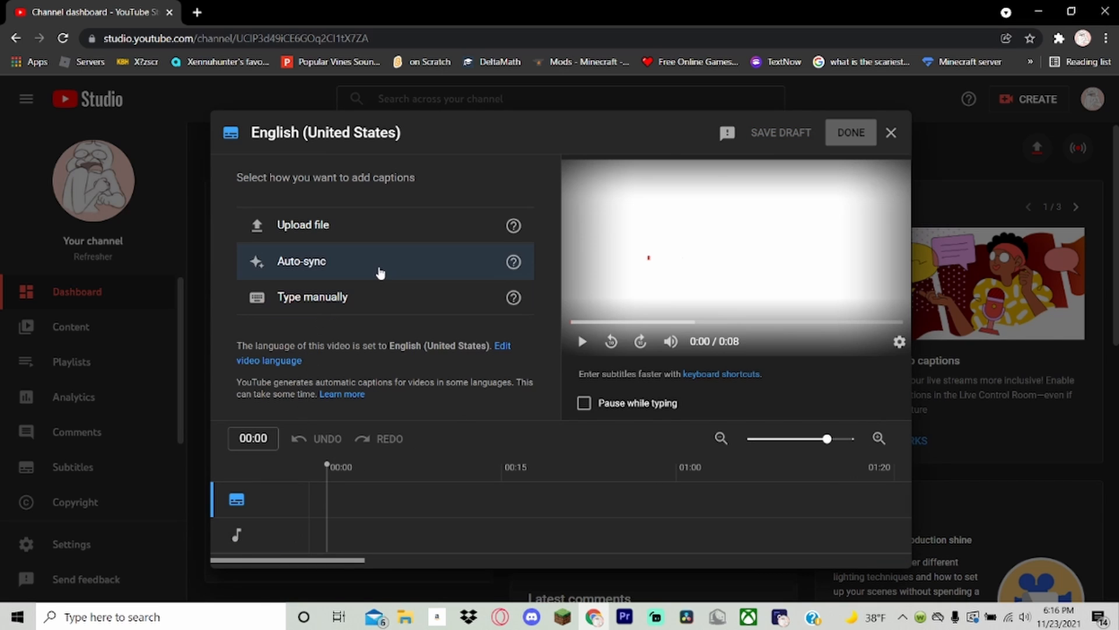
click(382, 260)
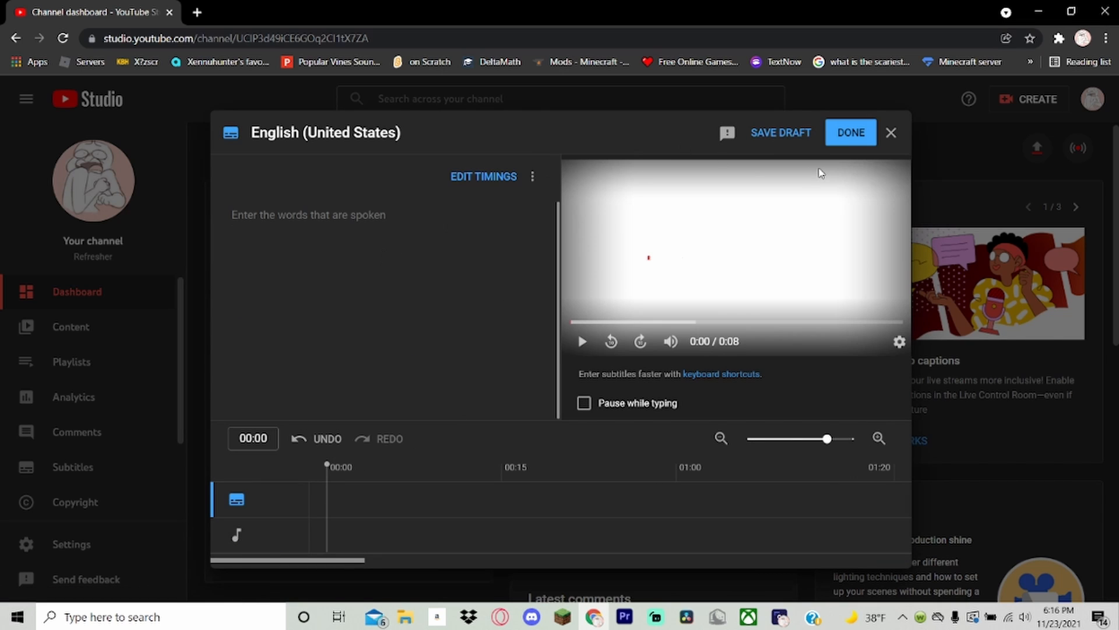
click(851, 133)
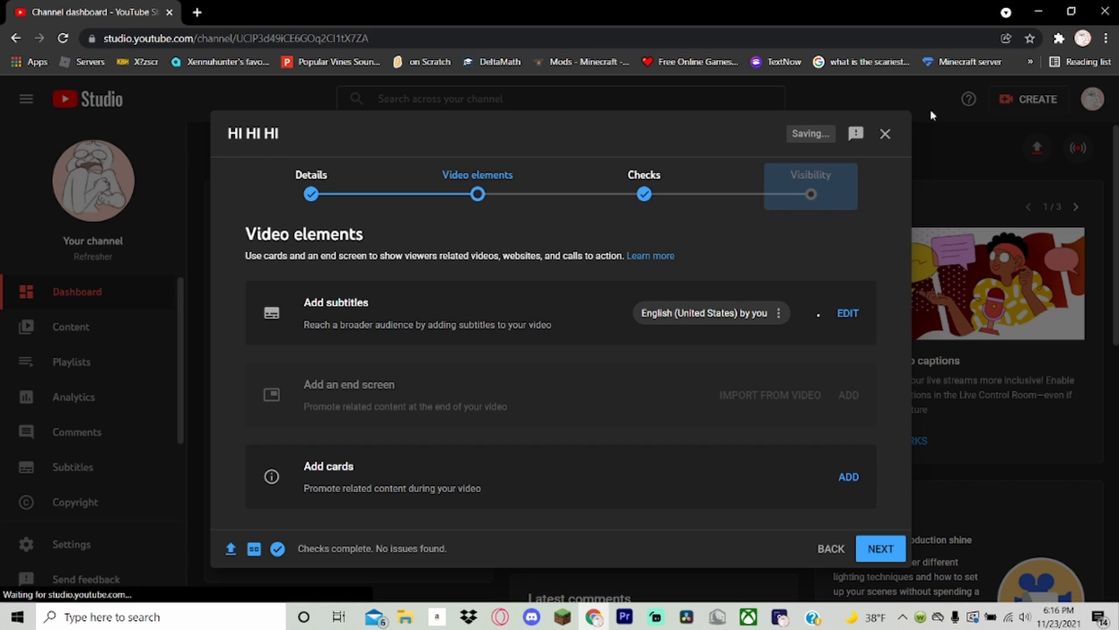
drag(257, 404, 453, 359)
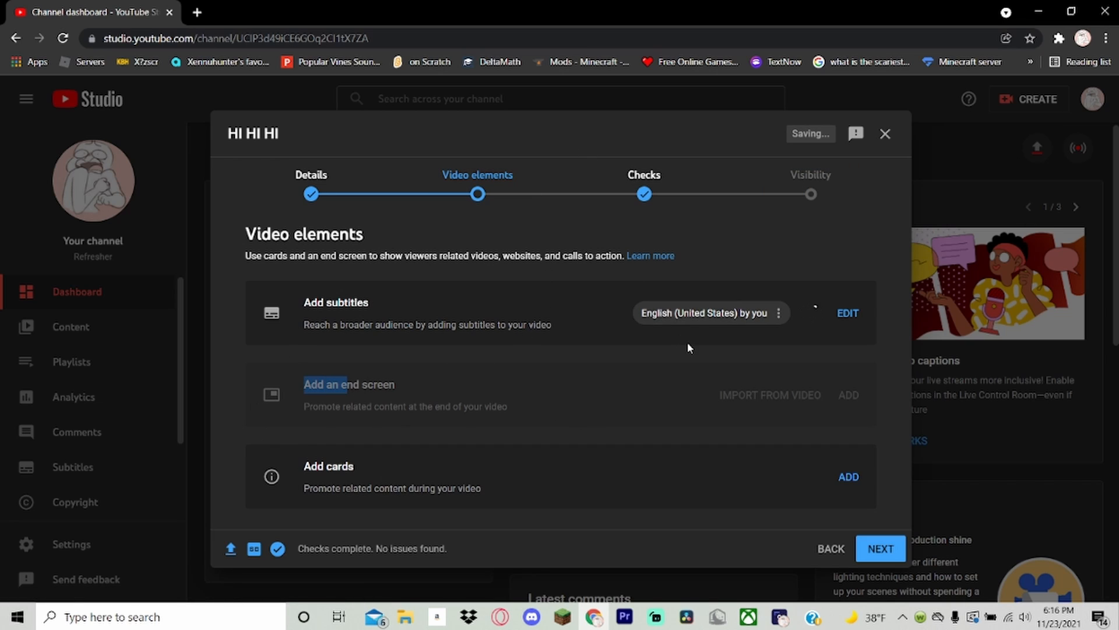
drag(668, 340, 600, 337)
click(584, 358)
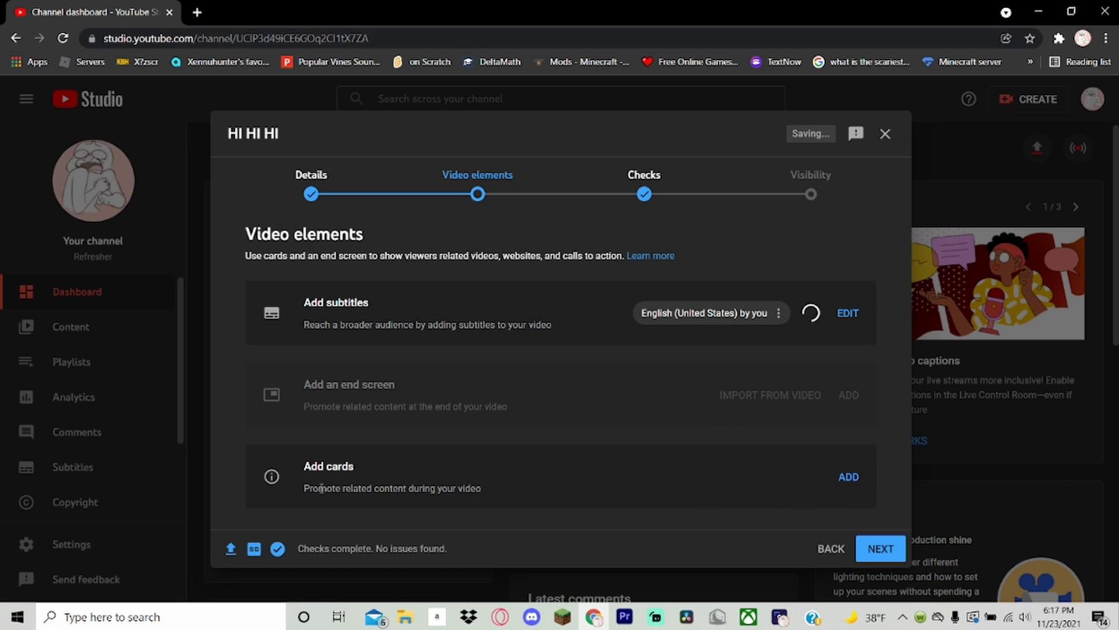
Add a video card linking to "I Need You | Refresher BASS BOOSTED EVEN WORST" at 00:00, save the cards, and go to the Visibility stage.
click(848, 477)
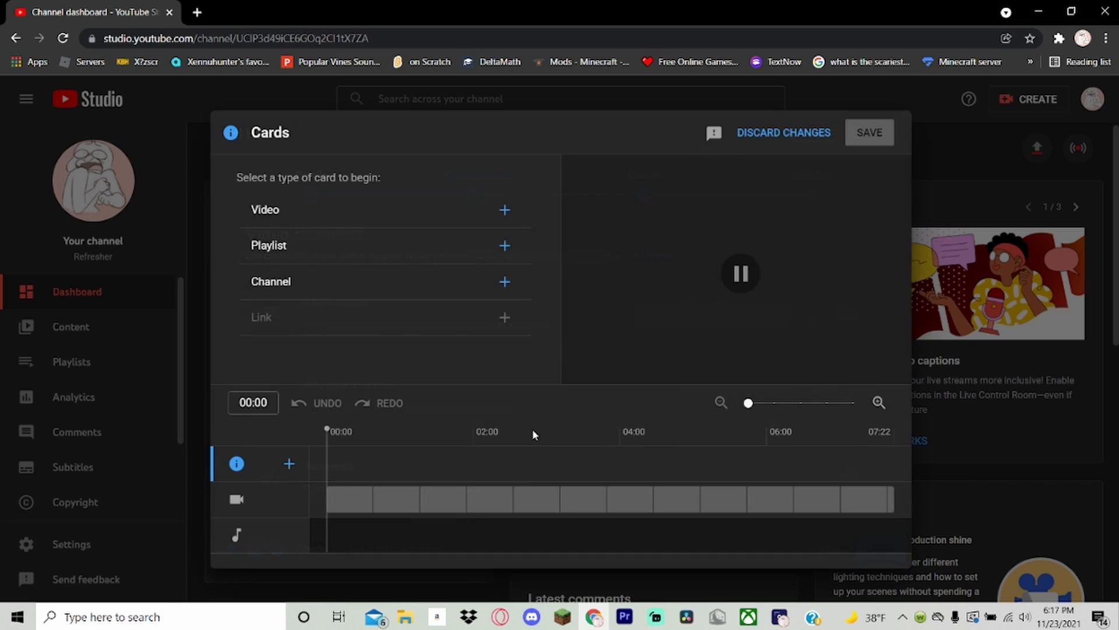
click(505, 210)
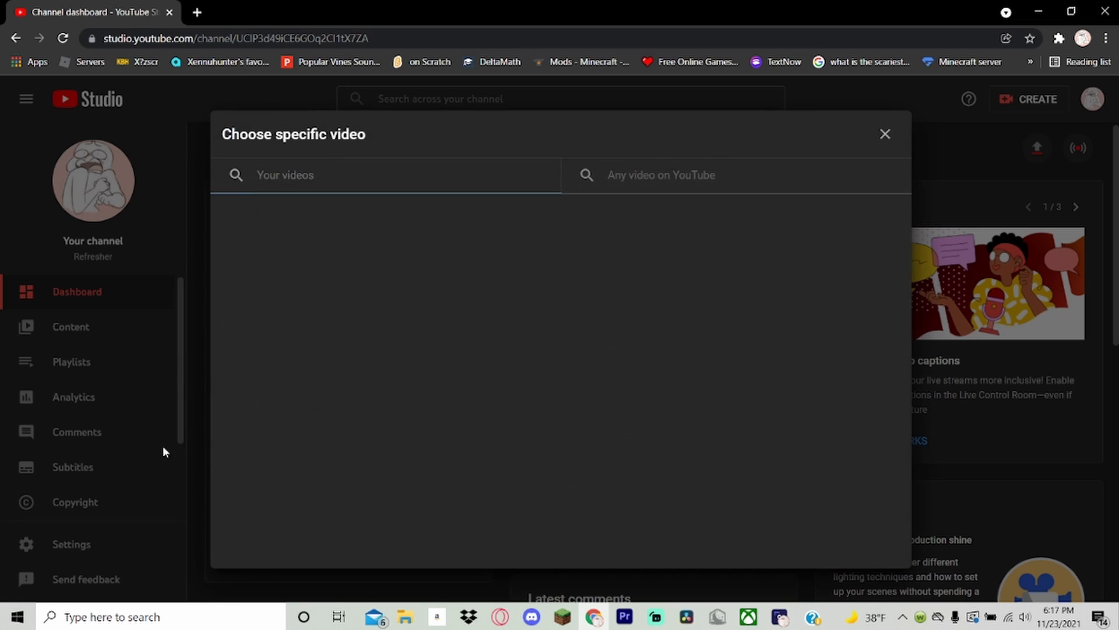
scroll(444, 286, down, 5)
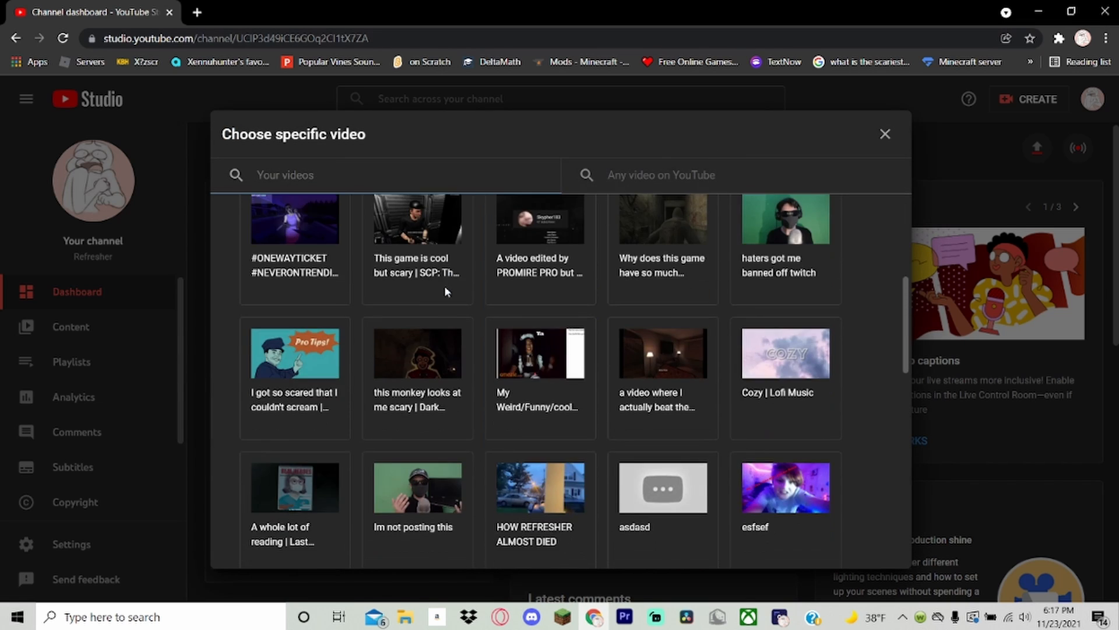
scroll(525, 253, up, 5)
click(806, 284)
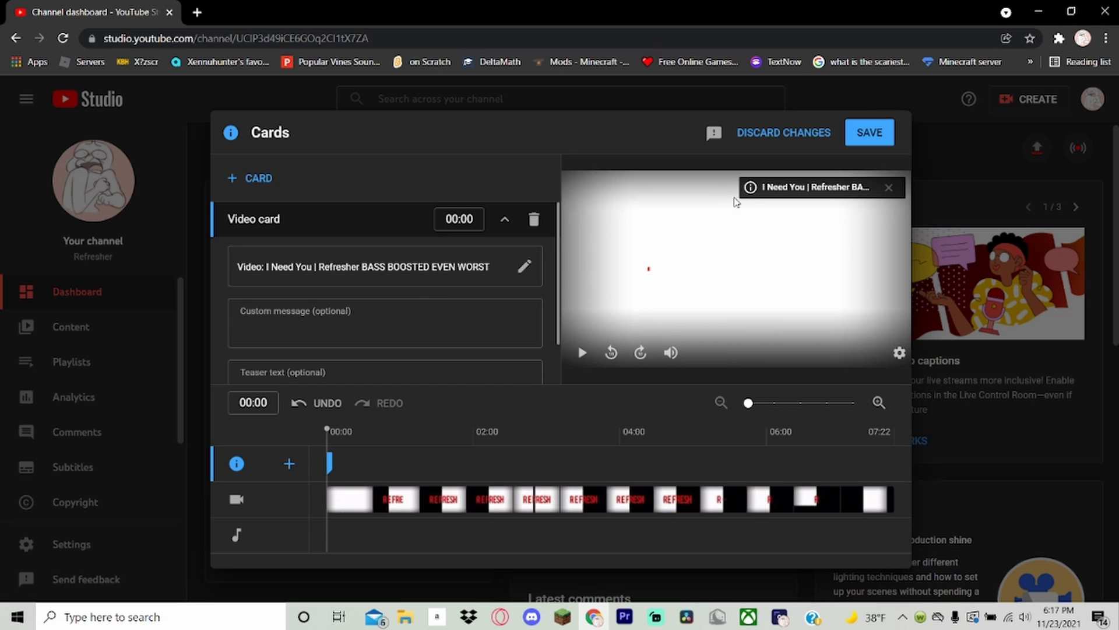
click(835, 437)
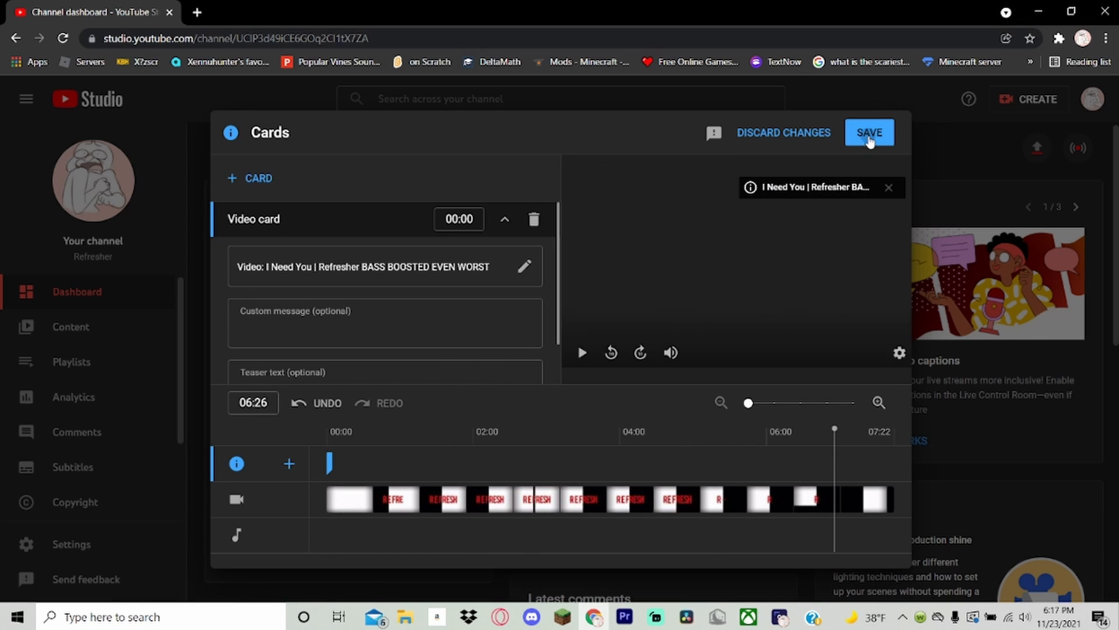
click(865, 140)
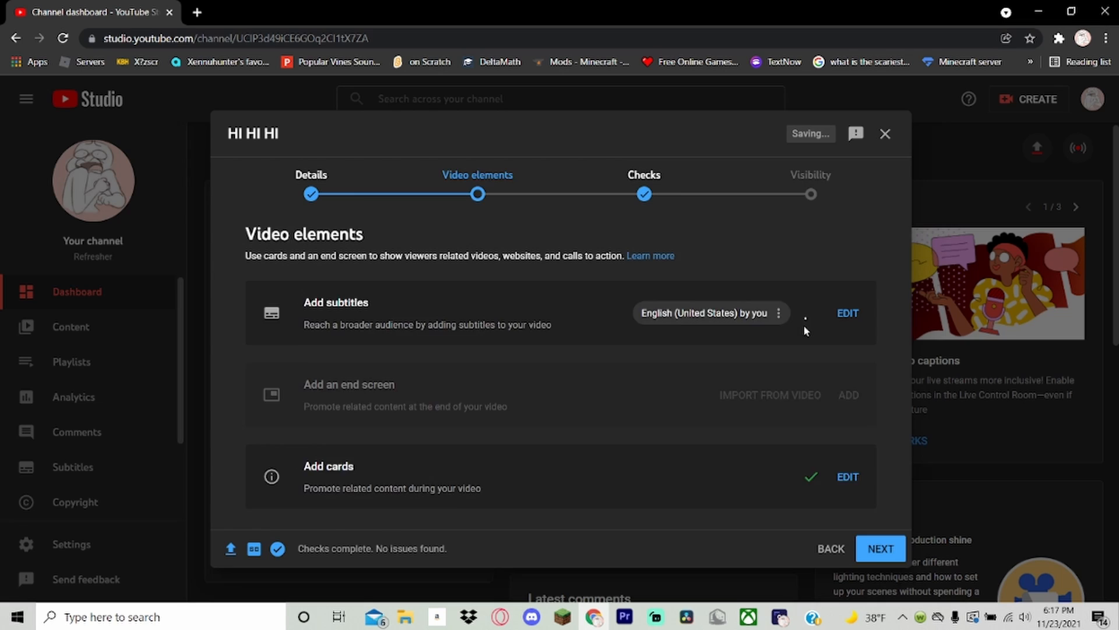
click(813, 186)
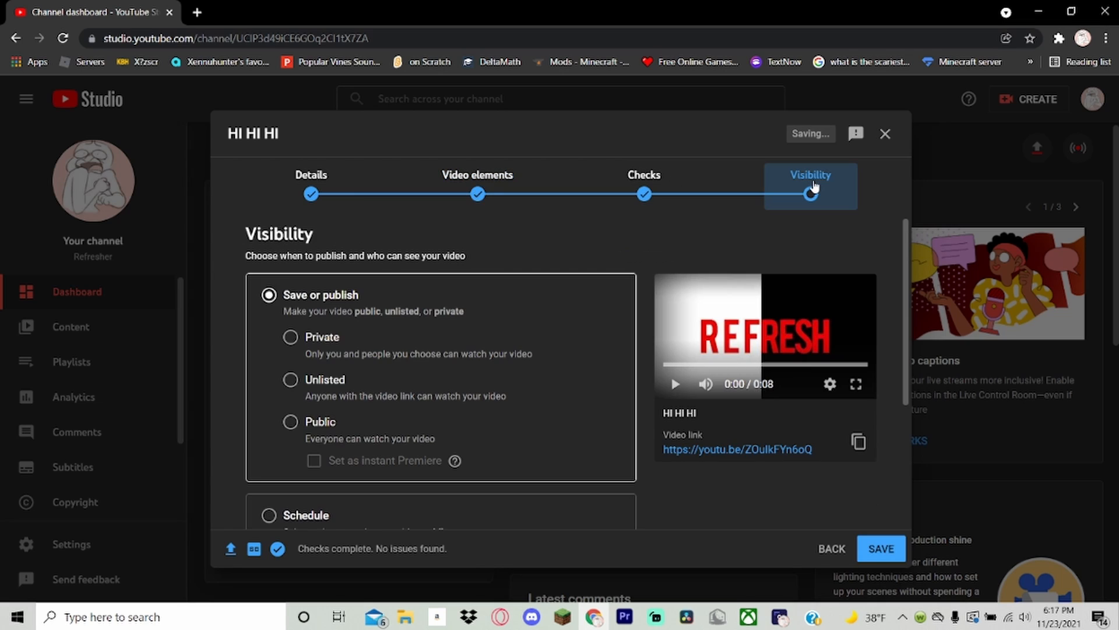
Choose Private visibility and view the private sharing invitation form, closing it without inviting anyone.
click(313, 354)
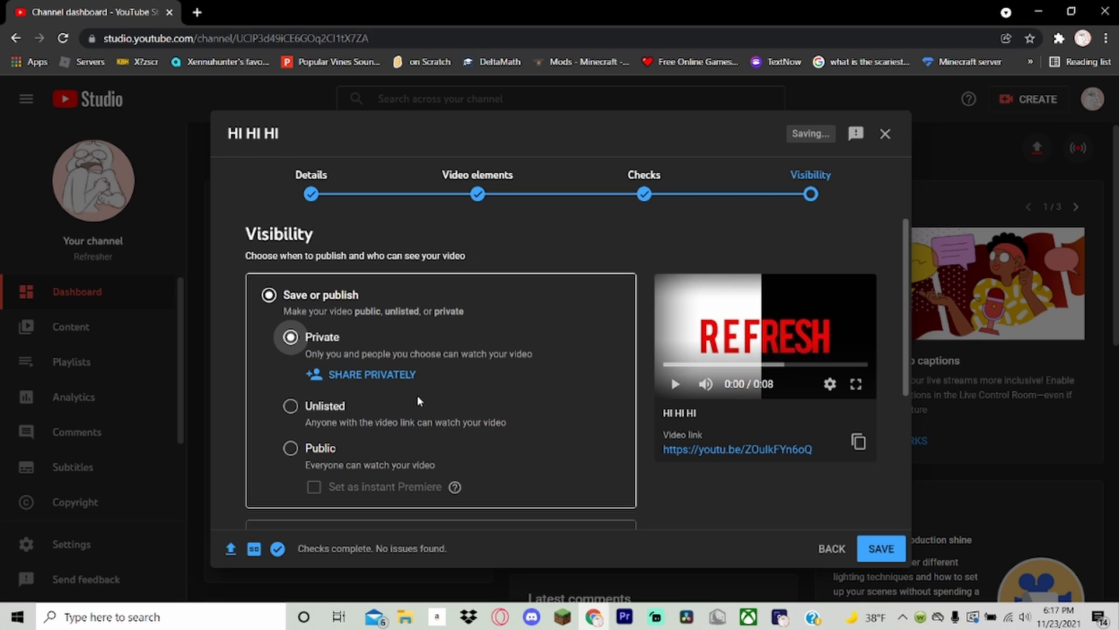
click(384, 377)
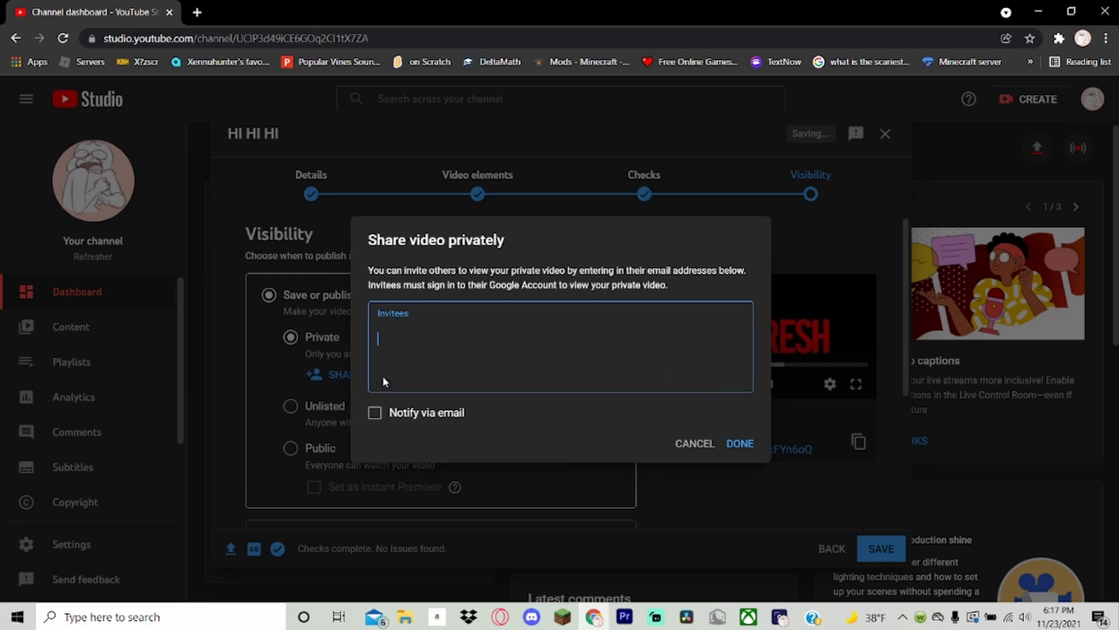
text(@########)
key(Escape)
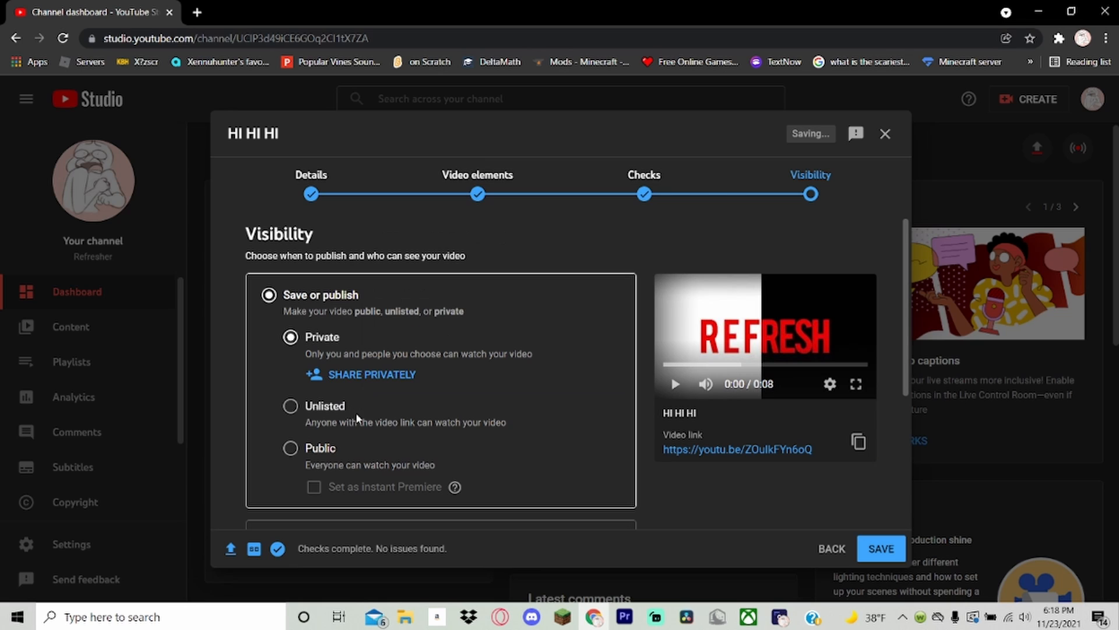
Try Unlisted visibility, then Public with the video set as an instant Premiere.
click(331, 407)
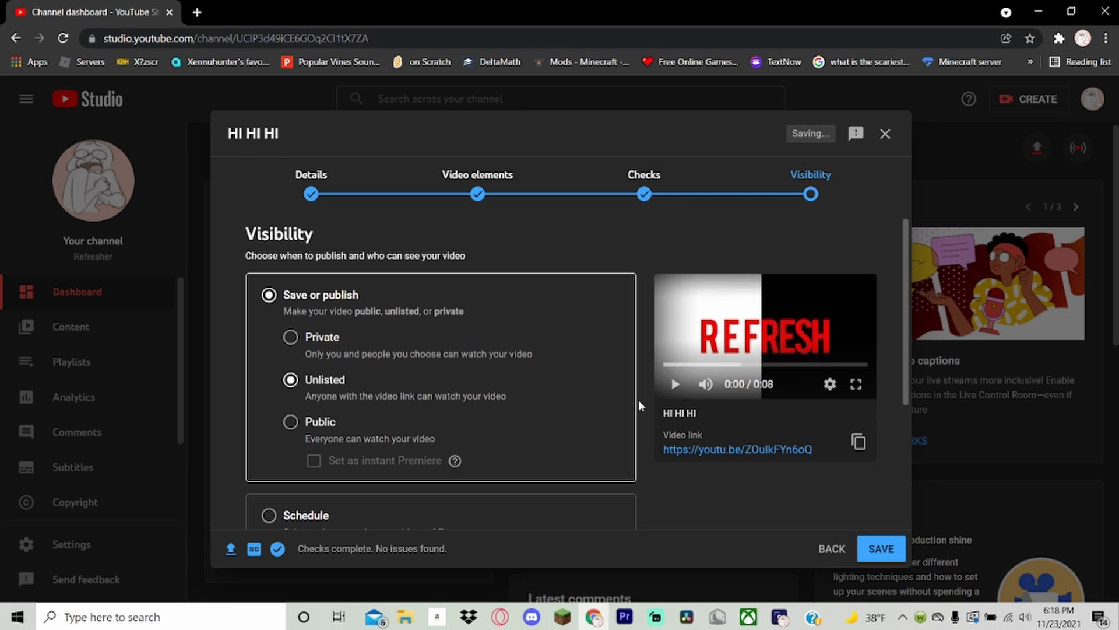
click(315, 423)
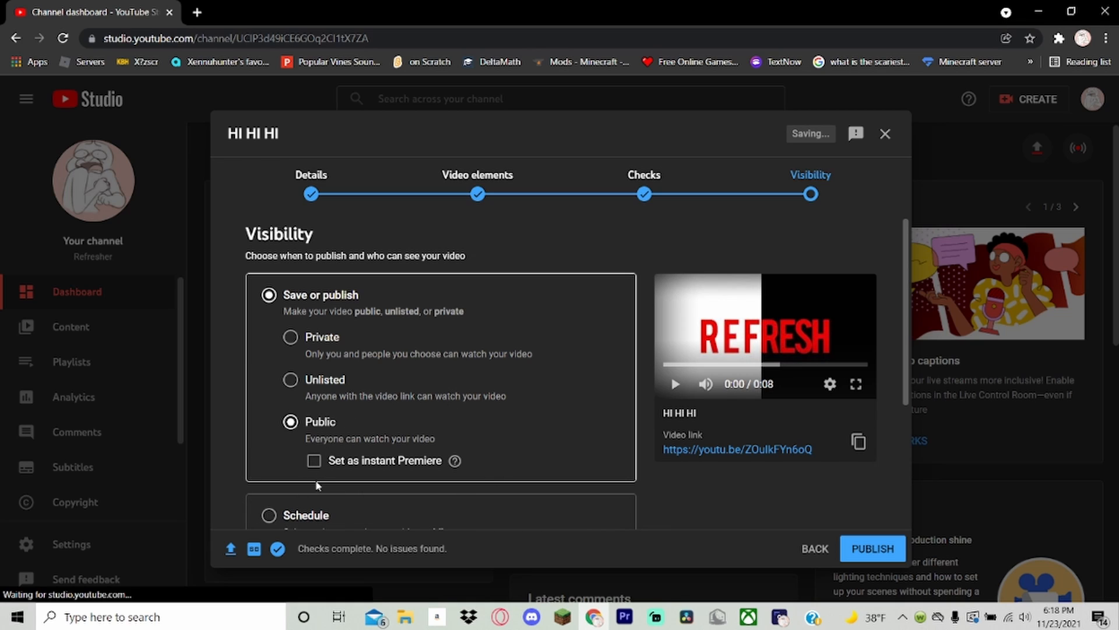
click(350, 466)
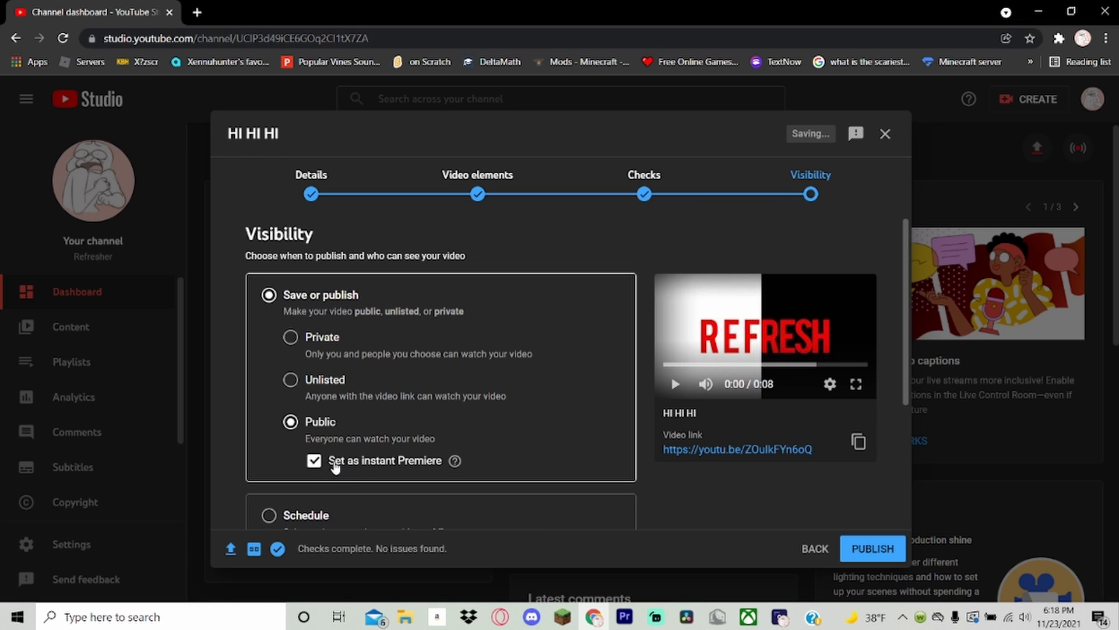
Switch the visibility to Schedule and set the publishing date to Dec 25, 2021.
click(292, 514)
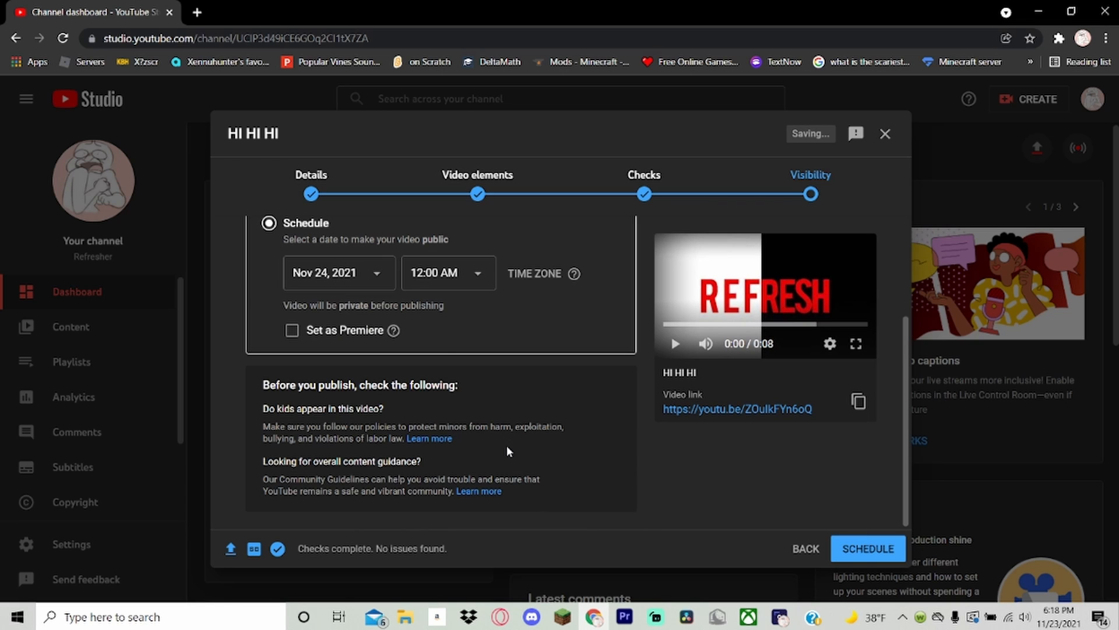
scroll(506, 445, up, 2)
scroll(482, 466, up, 1)
click(373, 414)
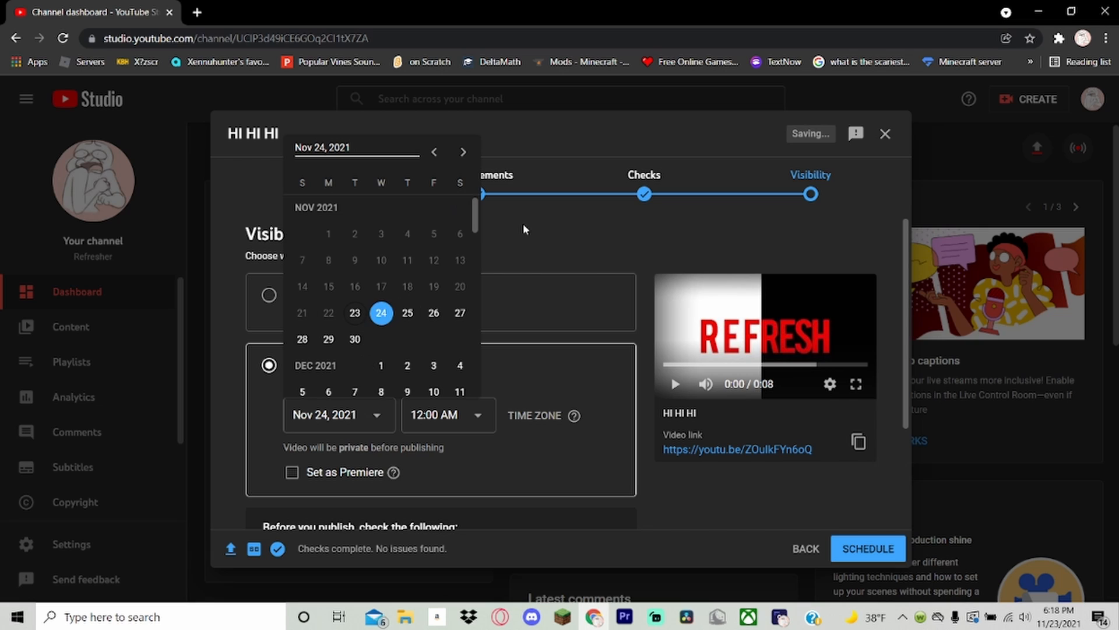
scroll(372, 269, down, 2)
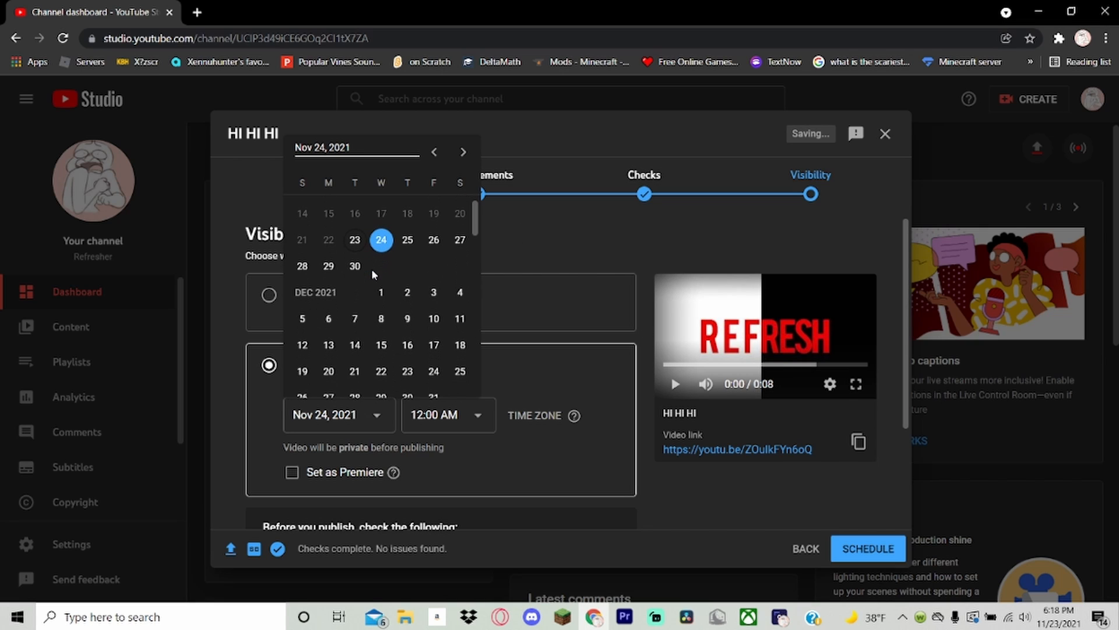
scroll(373, 312, down, 4)
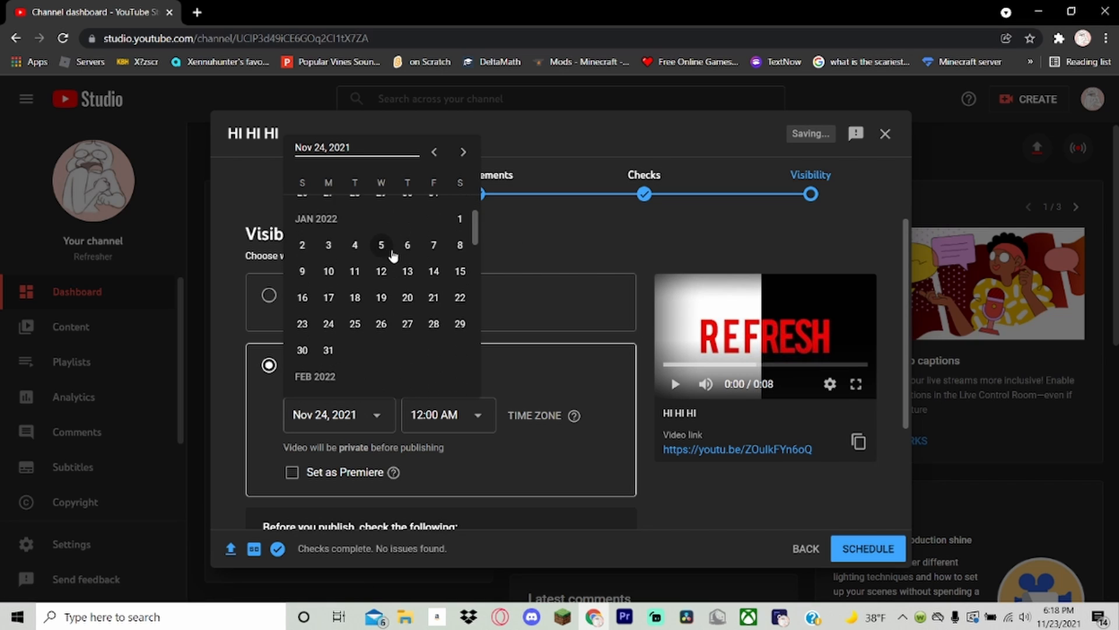
click(460, 225)
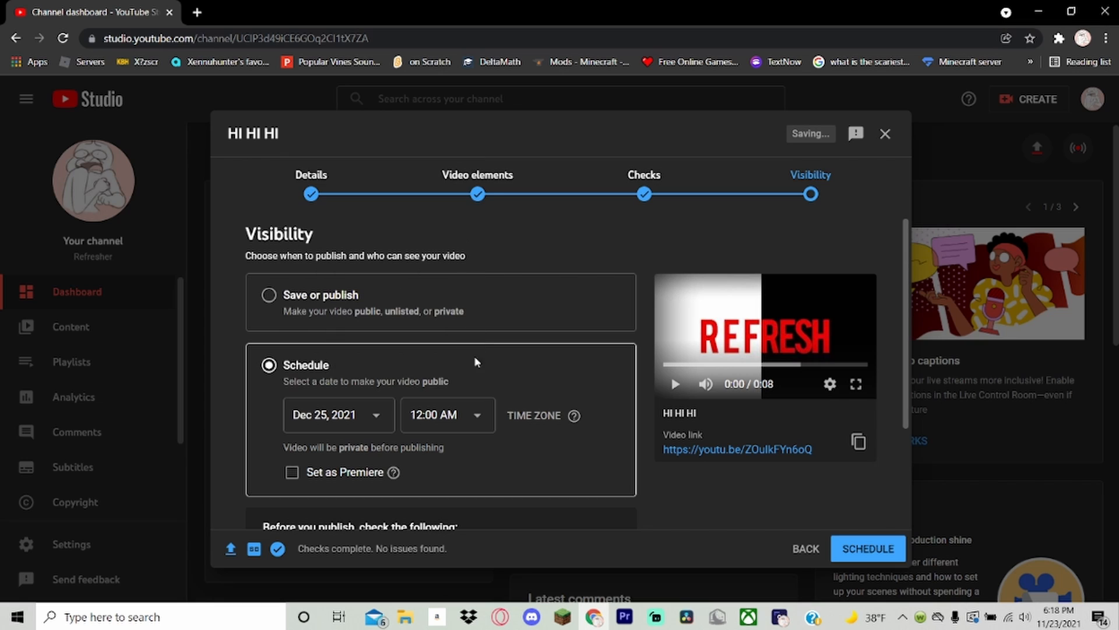
Set the scheduled publishing time to 3:15 AM in the (GMT+01:00) Casablanca time zone.
click(461, 414)
scroll(467, 293, down, 4)
click(467, 294)
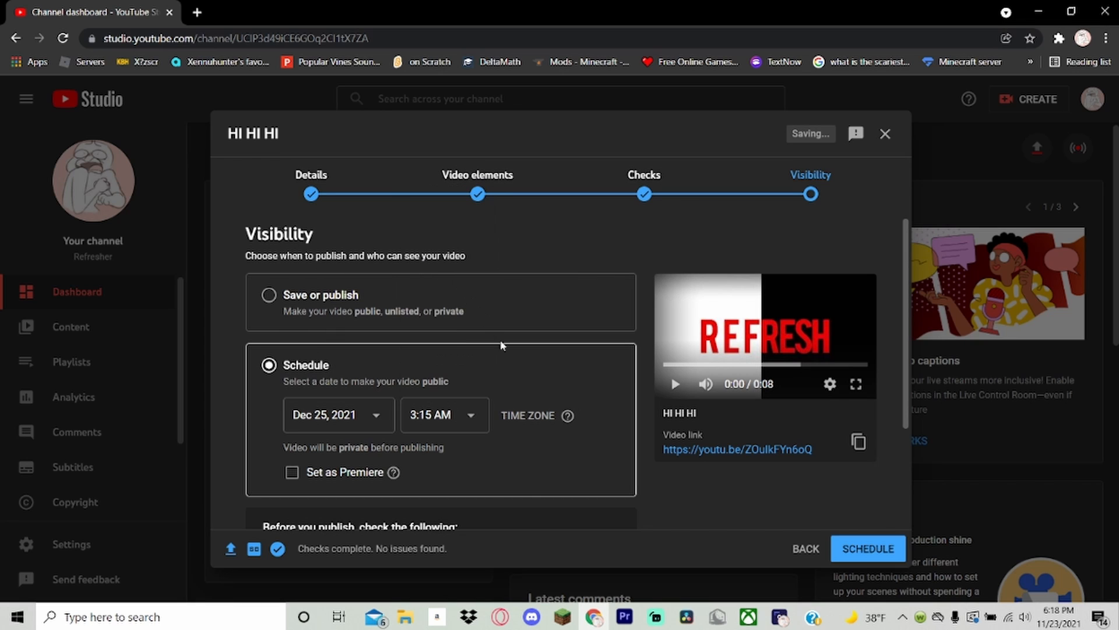
click(546, 425)
scroll(556, 315, down, 13)
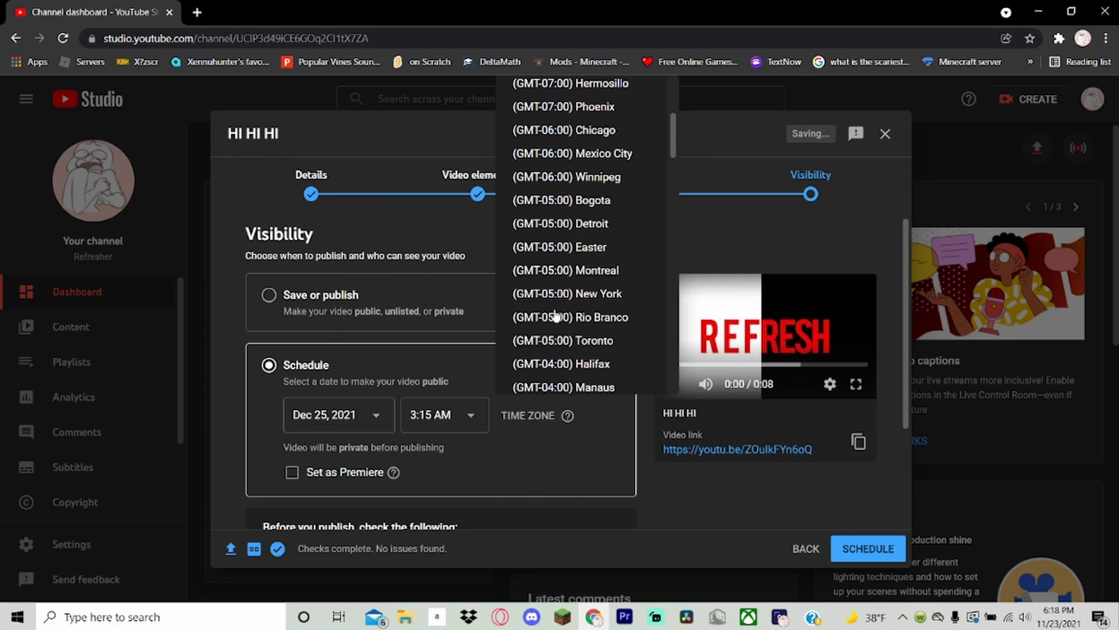
scroll(556, 315, down, 1)
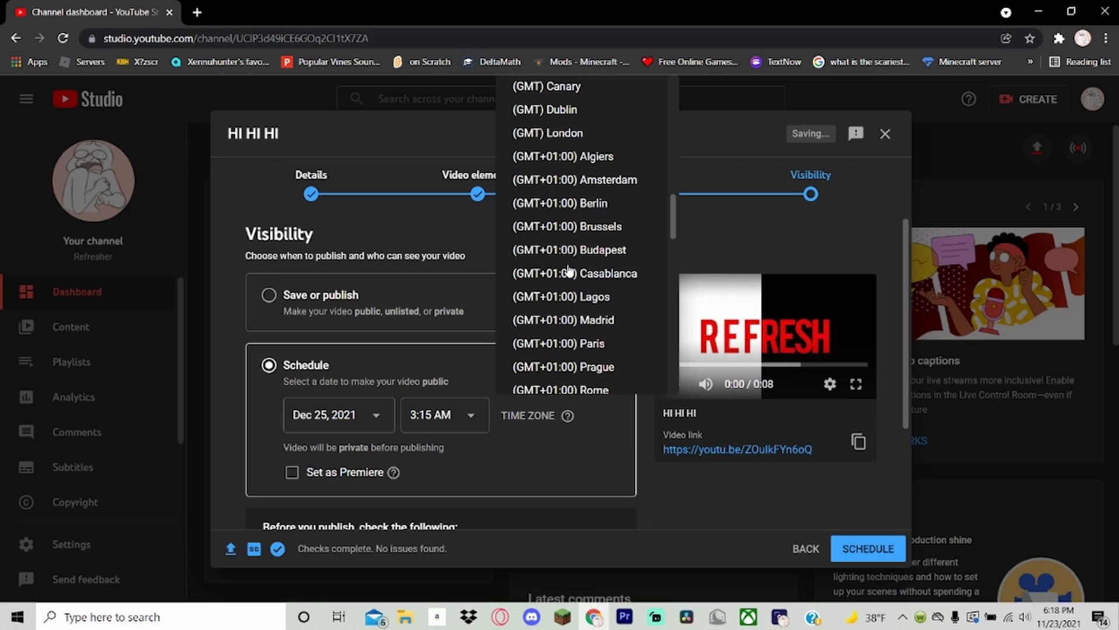
click(568, 269)
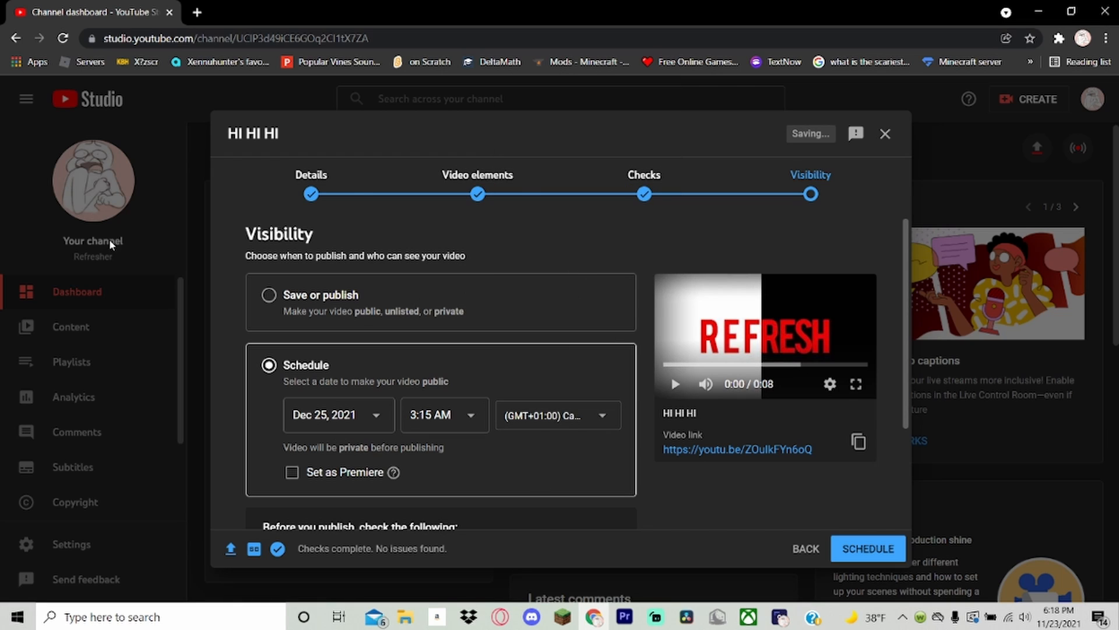
Switch from scheduling back to Save or publish with Private visibility, and save the video.
click(296, 299)
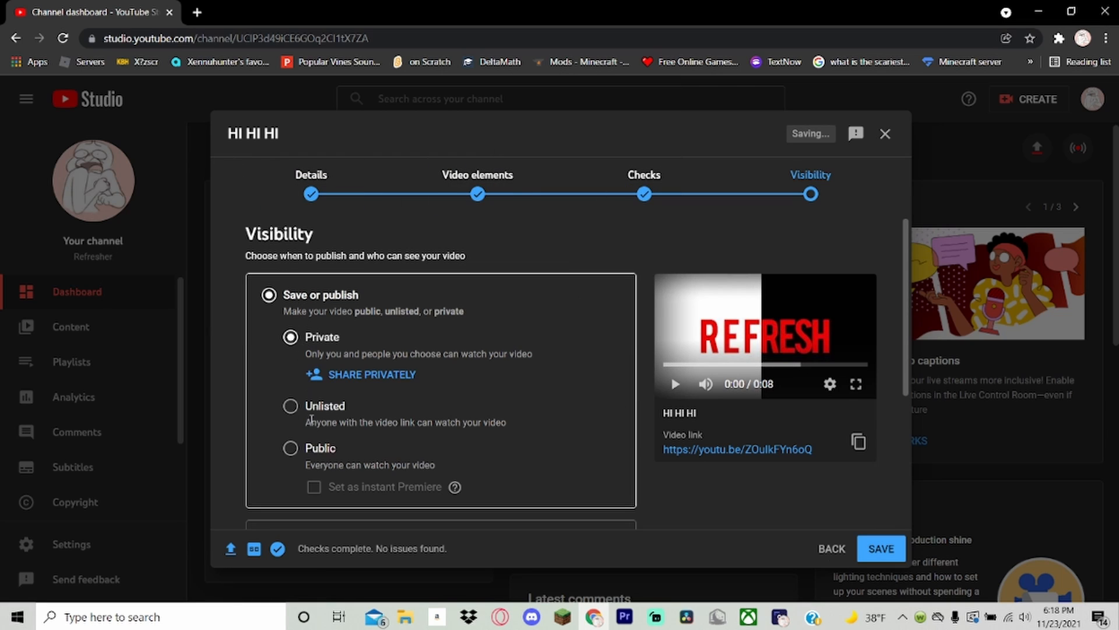
scroll(481, 345, down, 4)
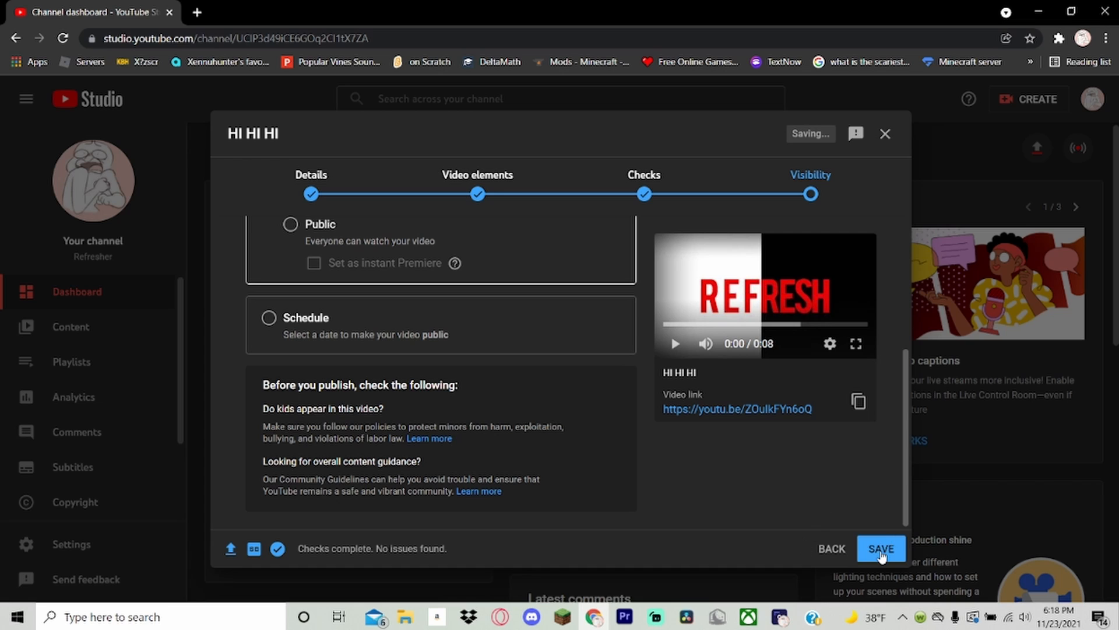
click(881, 551)
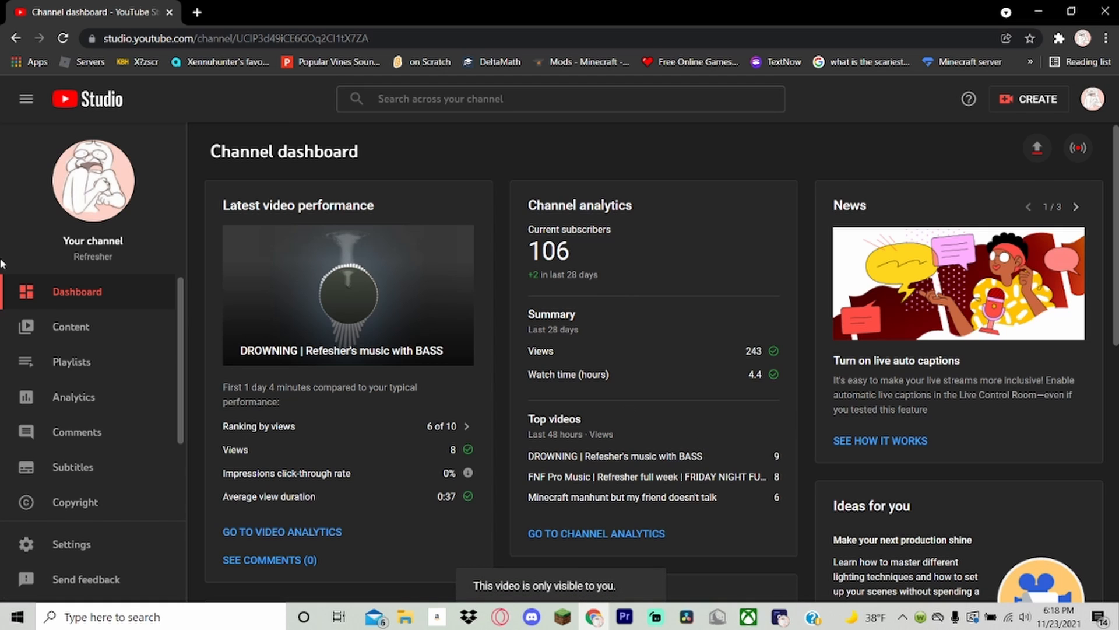
Open the HI HI HI video's details from the channel content and look through its thumbnail, playlist and audience settings.
click(82, 328)
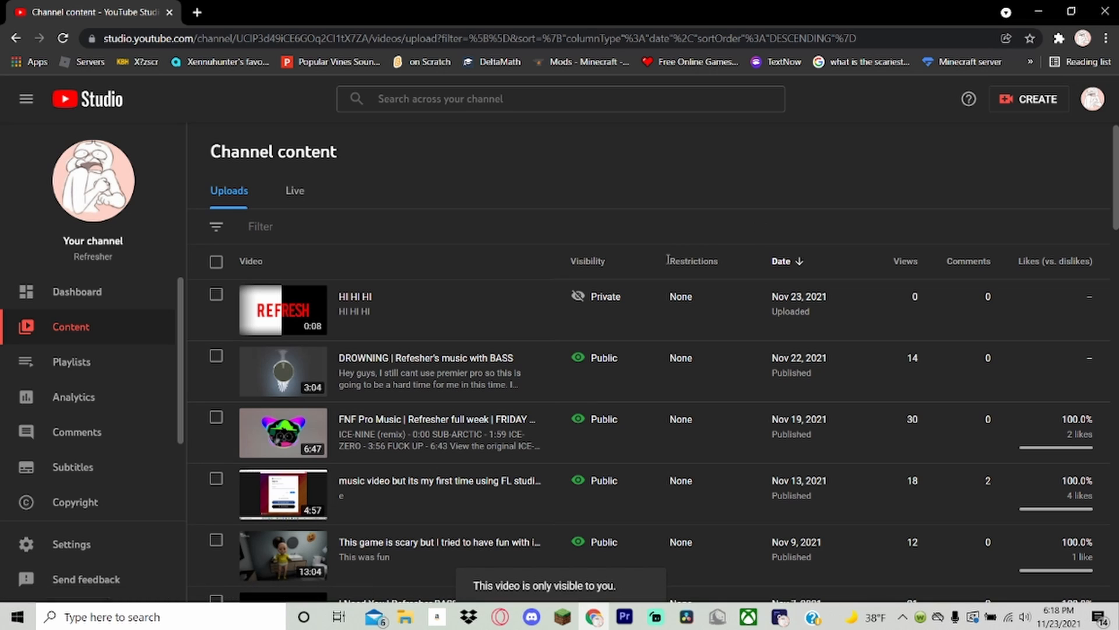
click(284, 318)
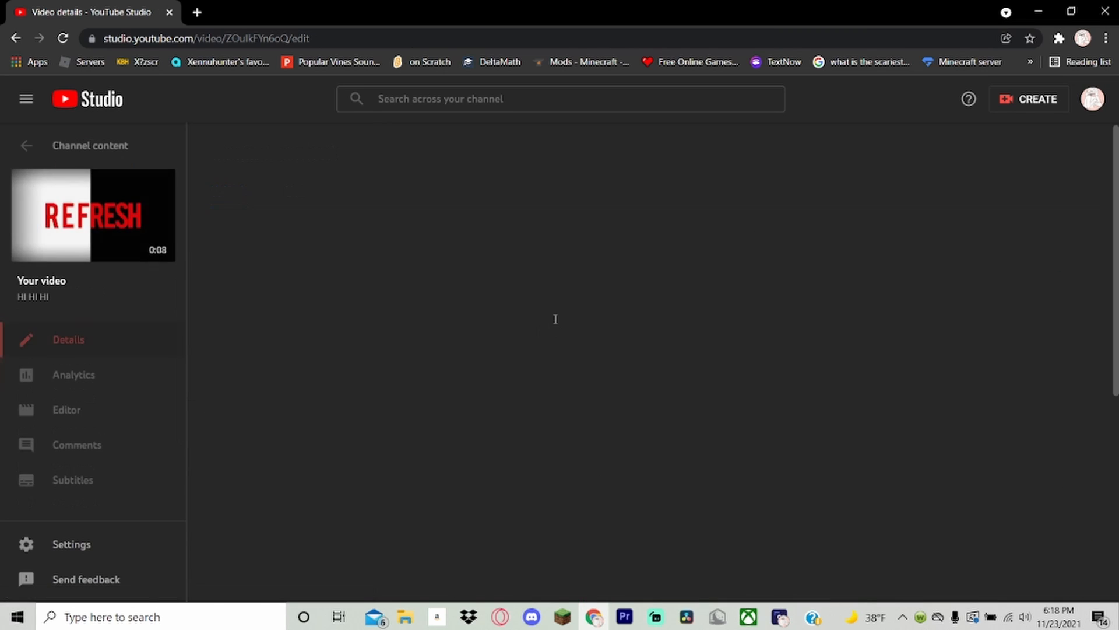
mouse_move(748, 438)
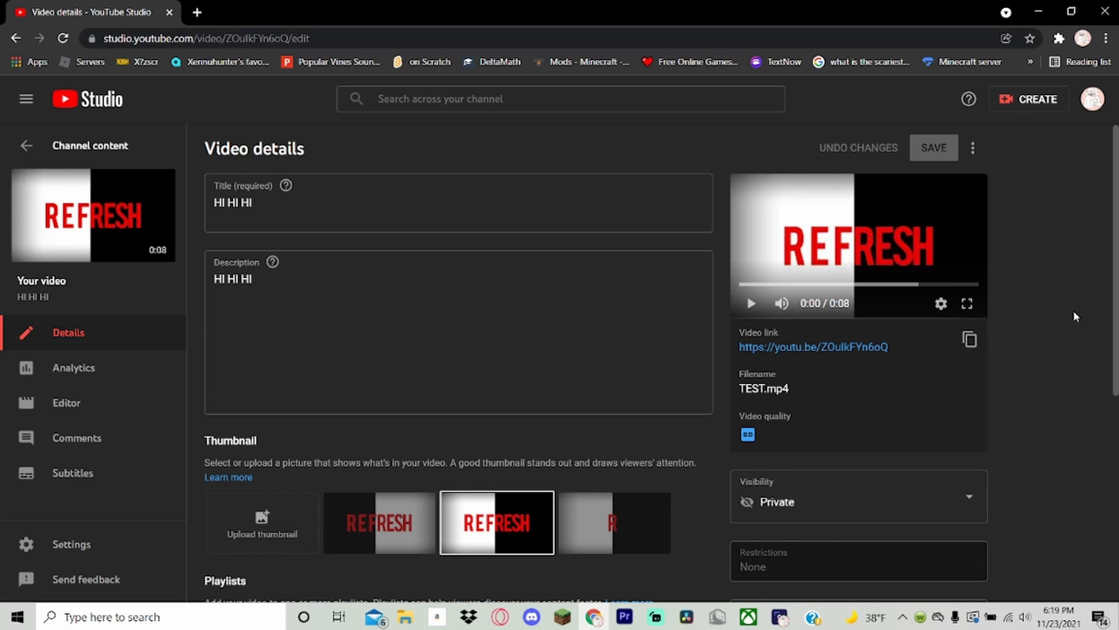
scroll(407, 477, down, 5)
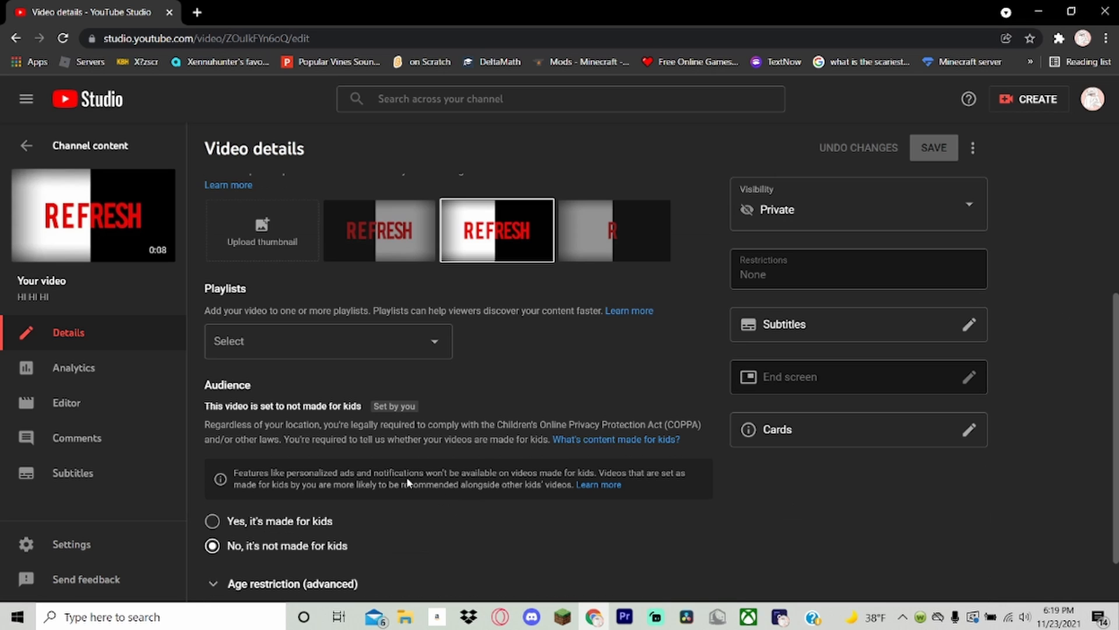
click(395, 352)
click(586, 373)
scroll(561, 433, down, 1)
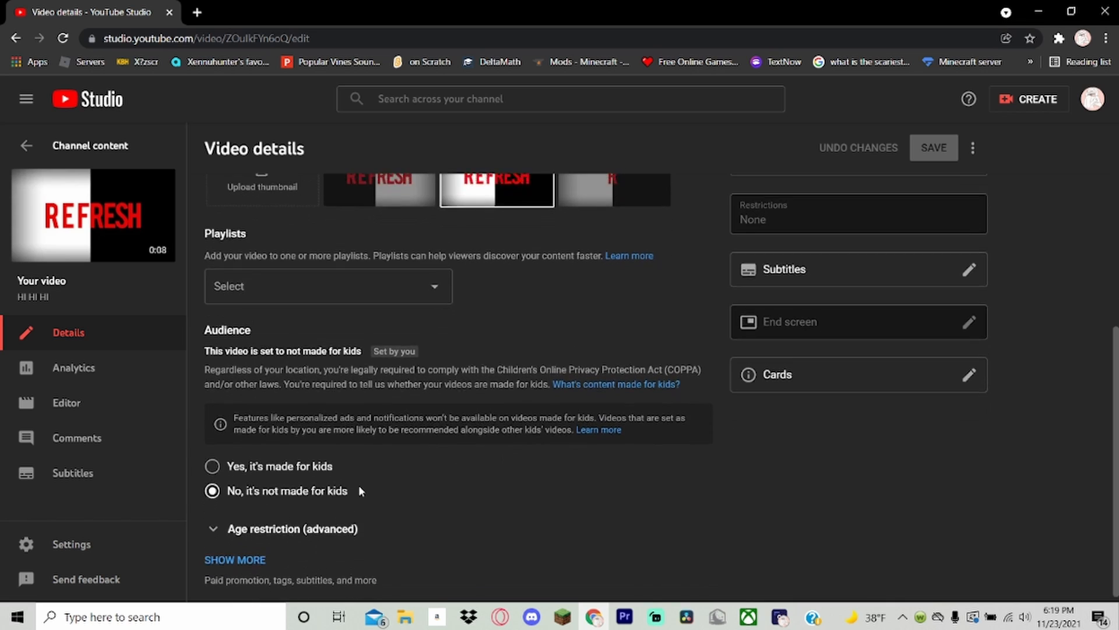
scroll(359, 485, up, 6)
Examine the overview of the HI HI HI video's analytics, including its views chart and audience retention.
click(97, 366)
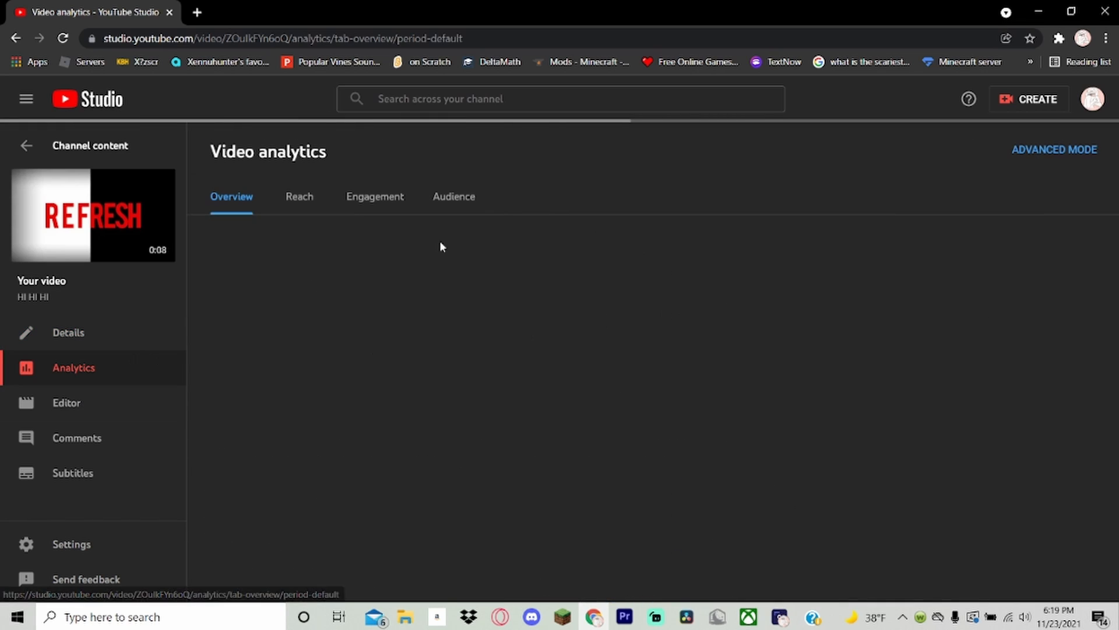
scroll(656, 331, down, 1)
scroll(656, 330, down, 2)
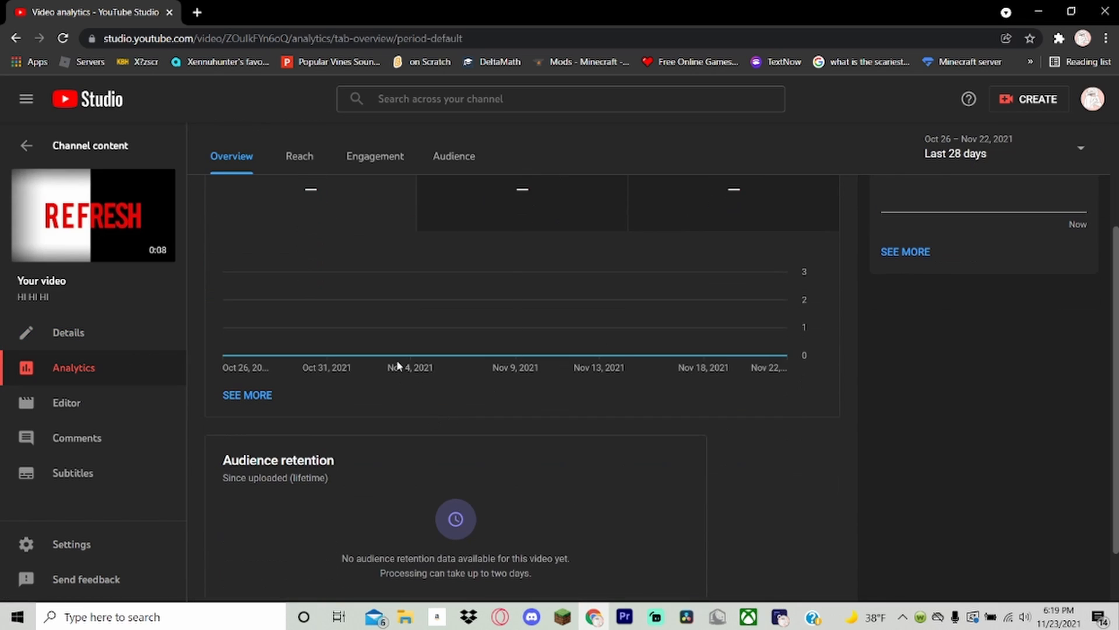
drag(398, 362, 171, 351)
click(450, 470)
scroll(450, 470, up, 3)
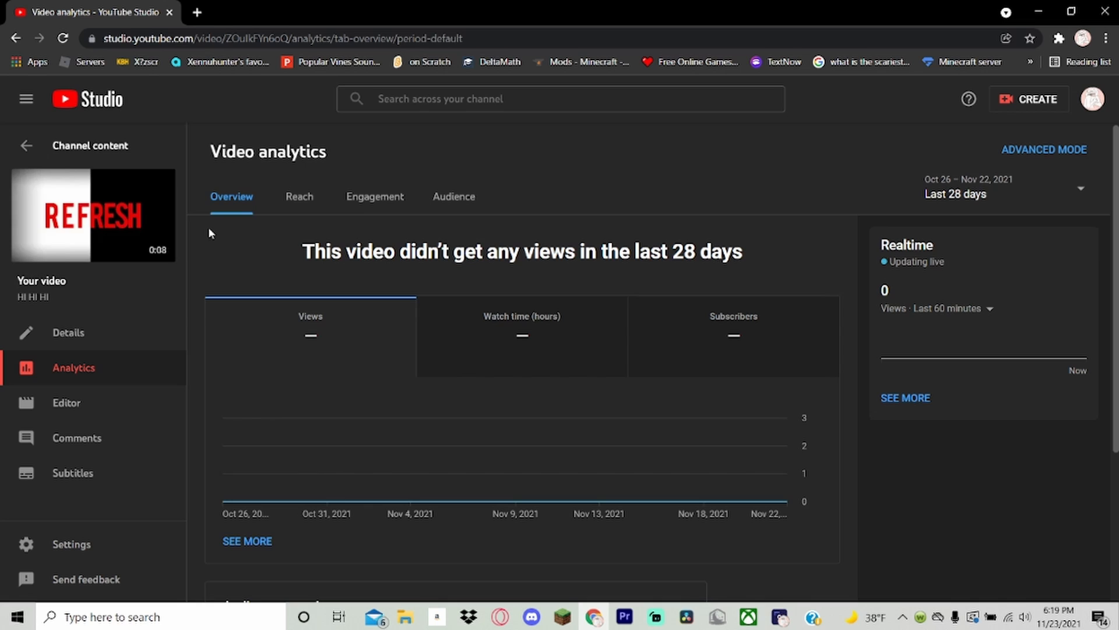
Return to the channel content and open the details of the video "DROWNING | Refesher's music with BASS".
click(87, 99)
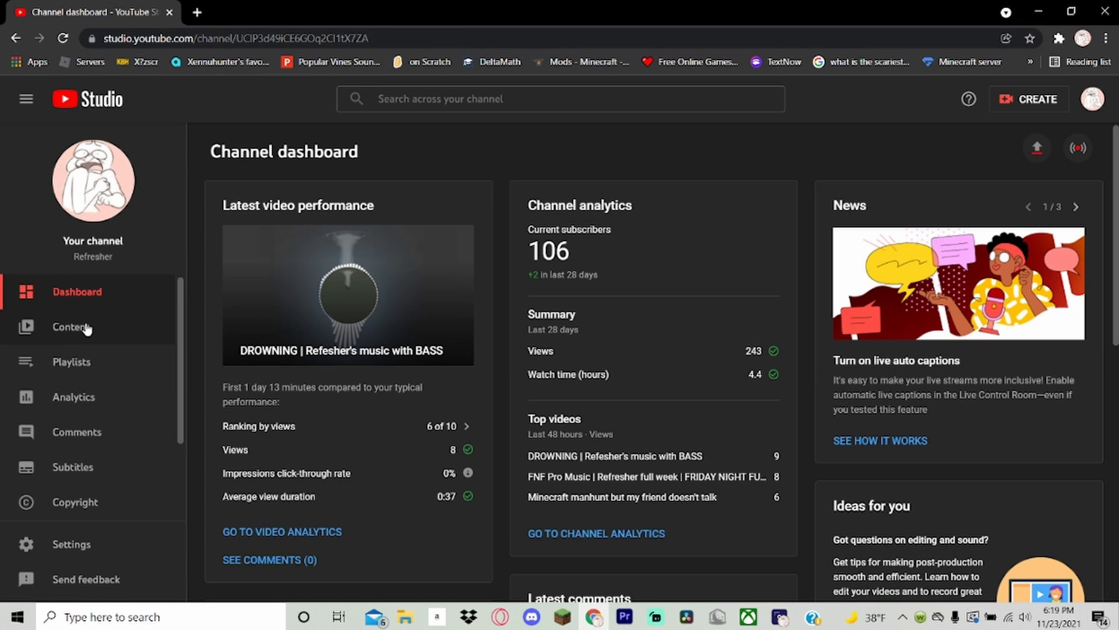
click(81, 327)
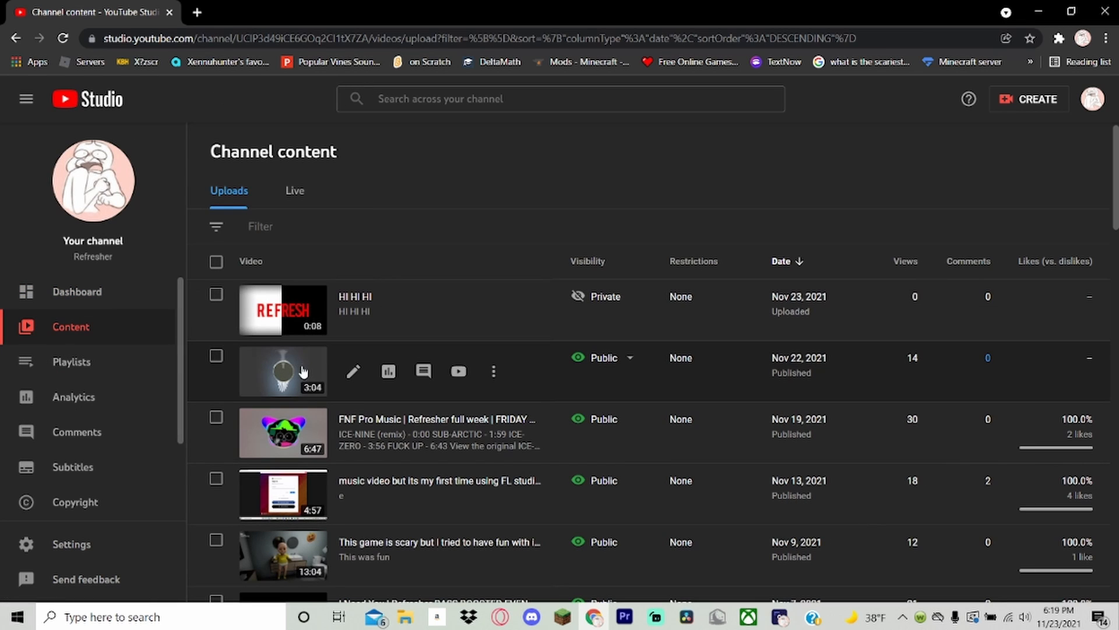
click(293, 368)
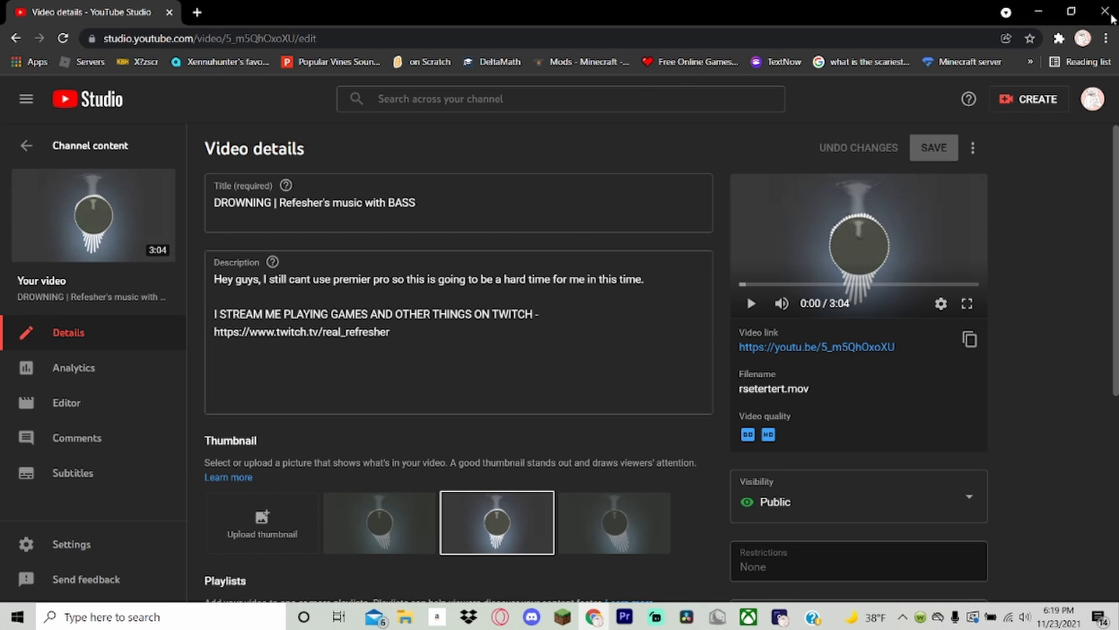
Look through the DROWNING video's description, thumbnail, playlist, audience, visibility, subtitle, end screen and card settings.
scroll(709, 188, down, 5)
scroll(708, 187, down, 1)
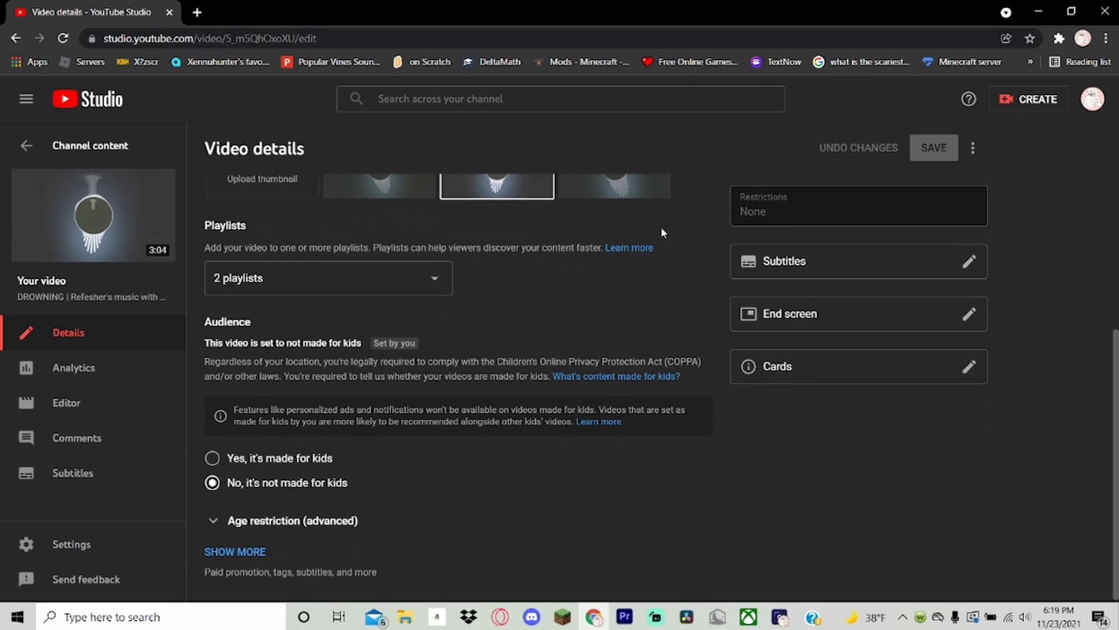
scroll(661, 226, up, 3)
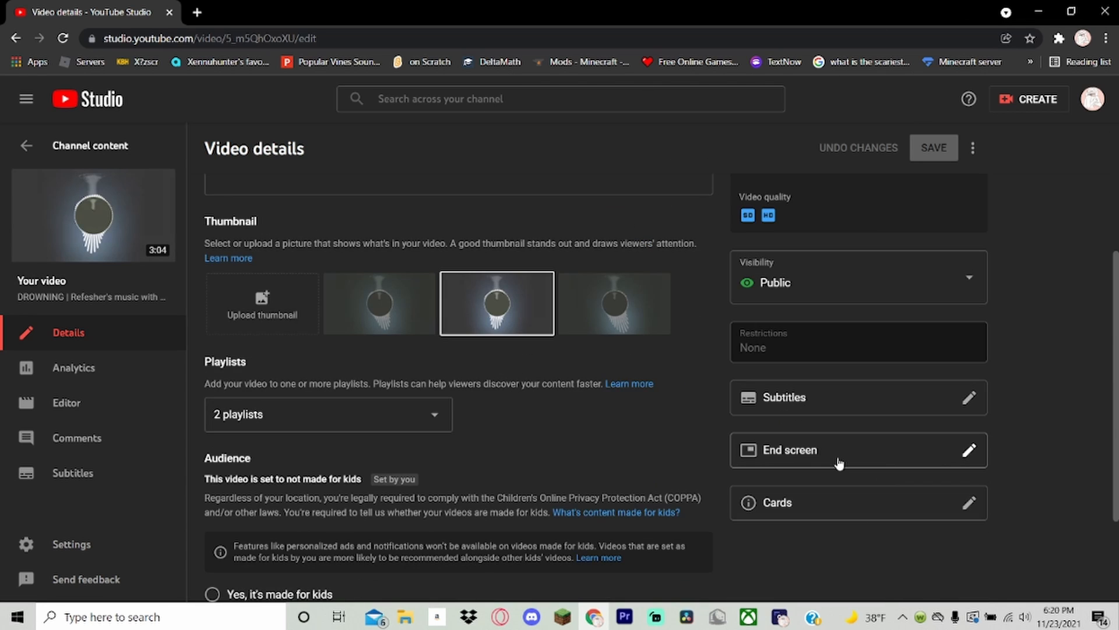
scroll(814, 527, up, 4)
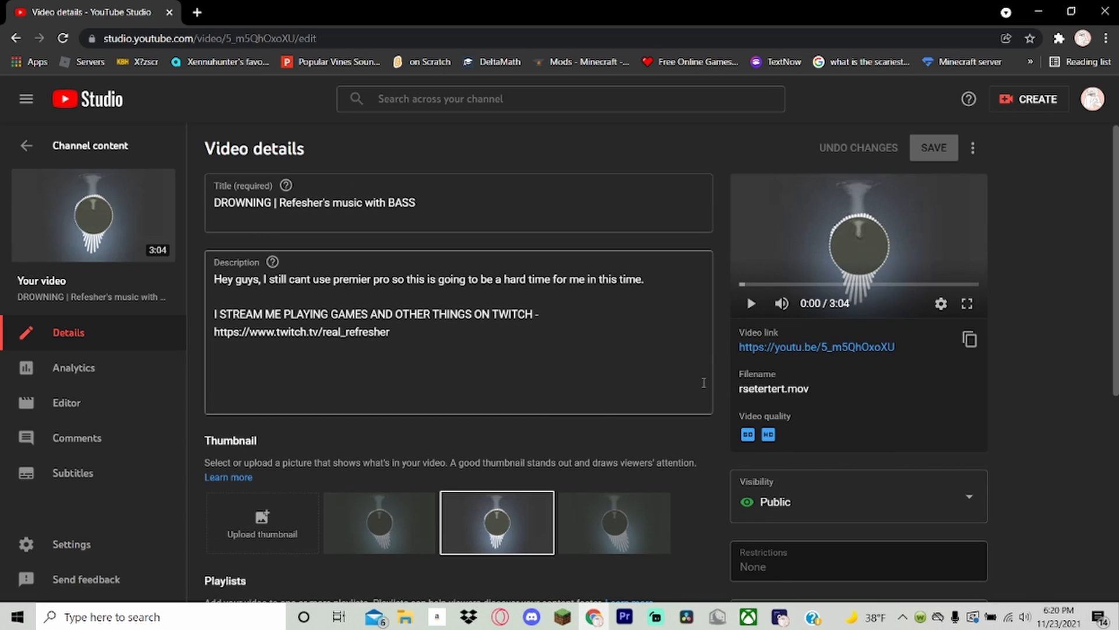
scroll(742, 526, down, 4)
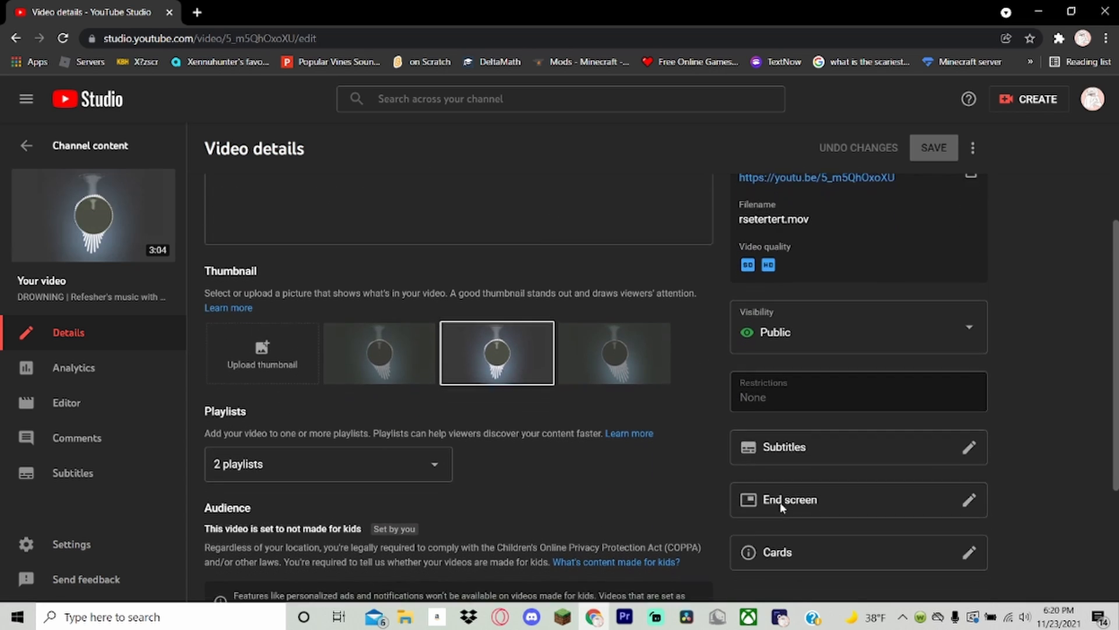
scroll(781, 509, down, 2)
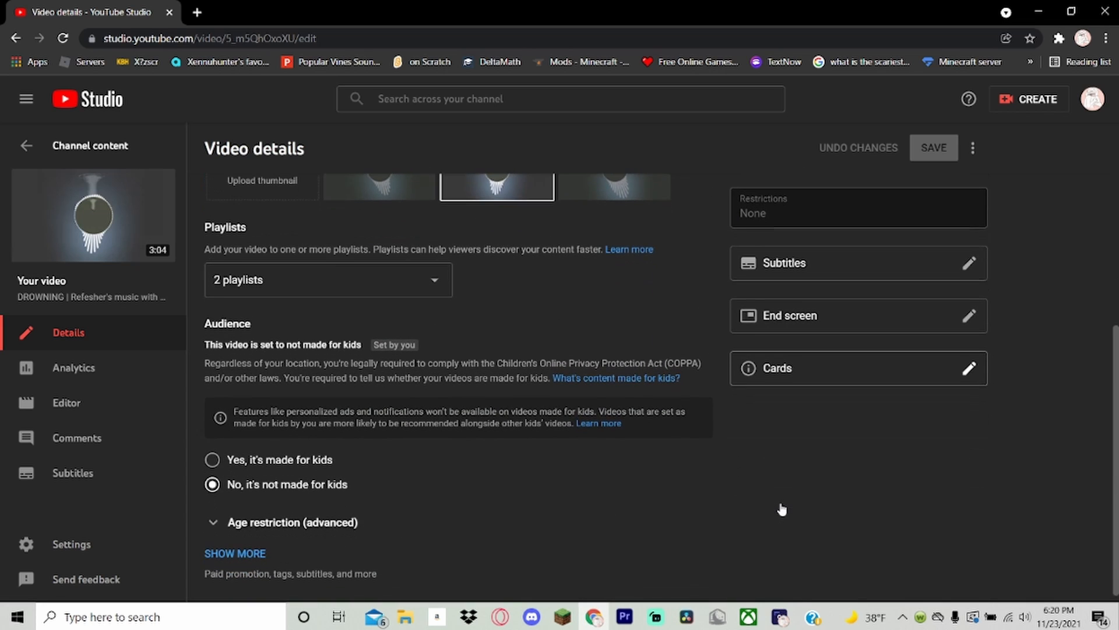
Expand the video's additional settings and examine its paid promotion, automatic chapters and tags.
click(248, 552)
scroll(408, 509, down, 12)
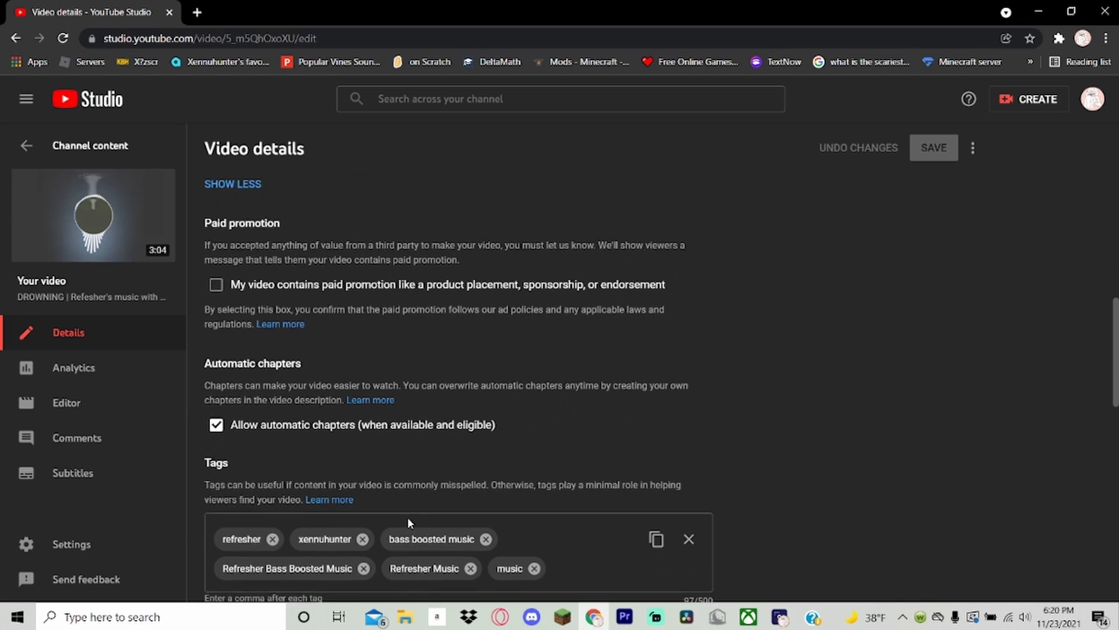
scroll(411, 525, down, 7)
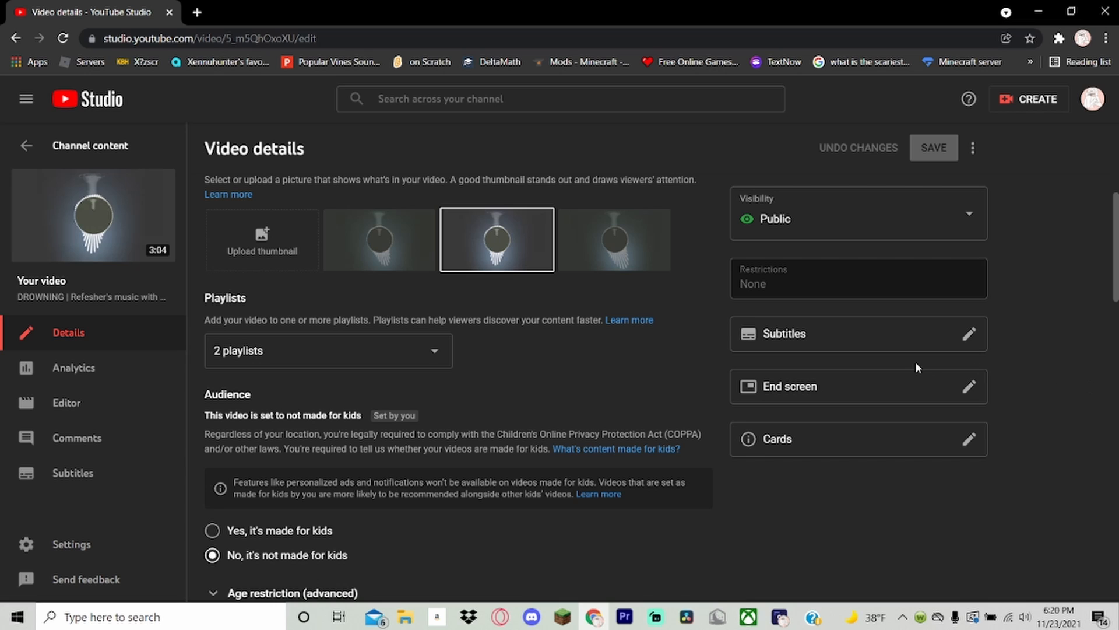
Open the video's end screen editor, move the playhead to about 2:48, and show the options for adding an element.
click(901, 385)
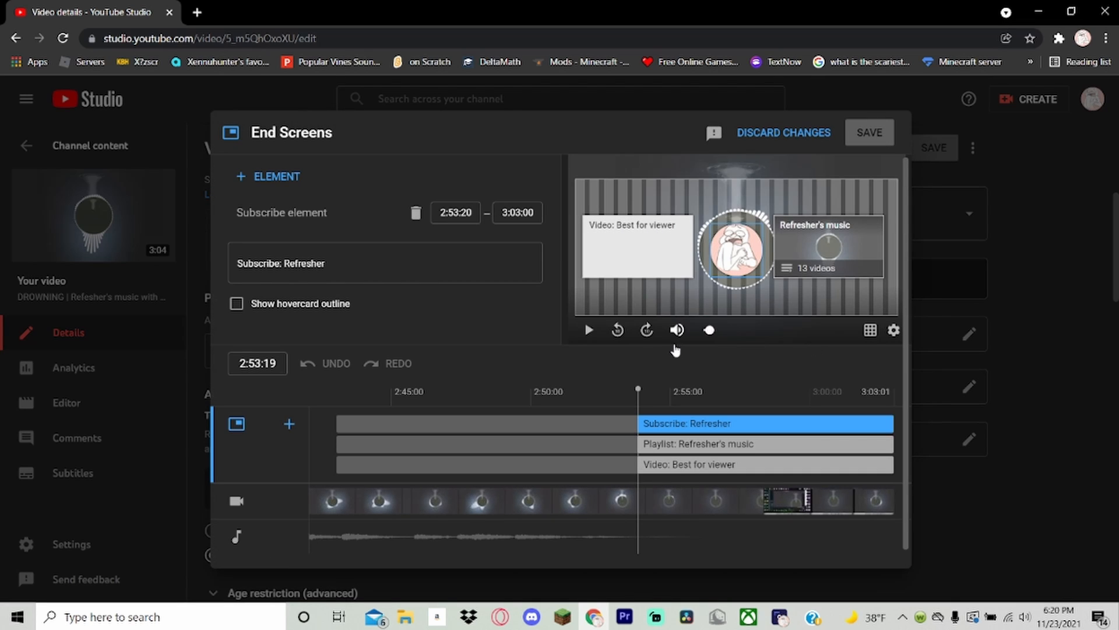
drag(638, 390, 480, 390)
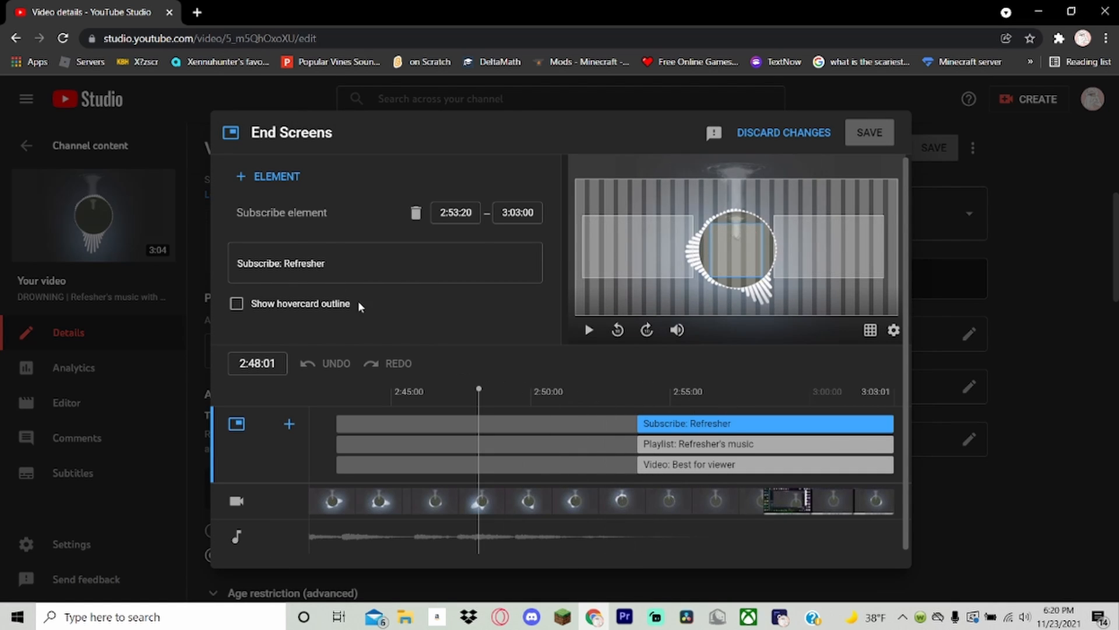
click(272, 182)
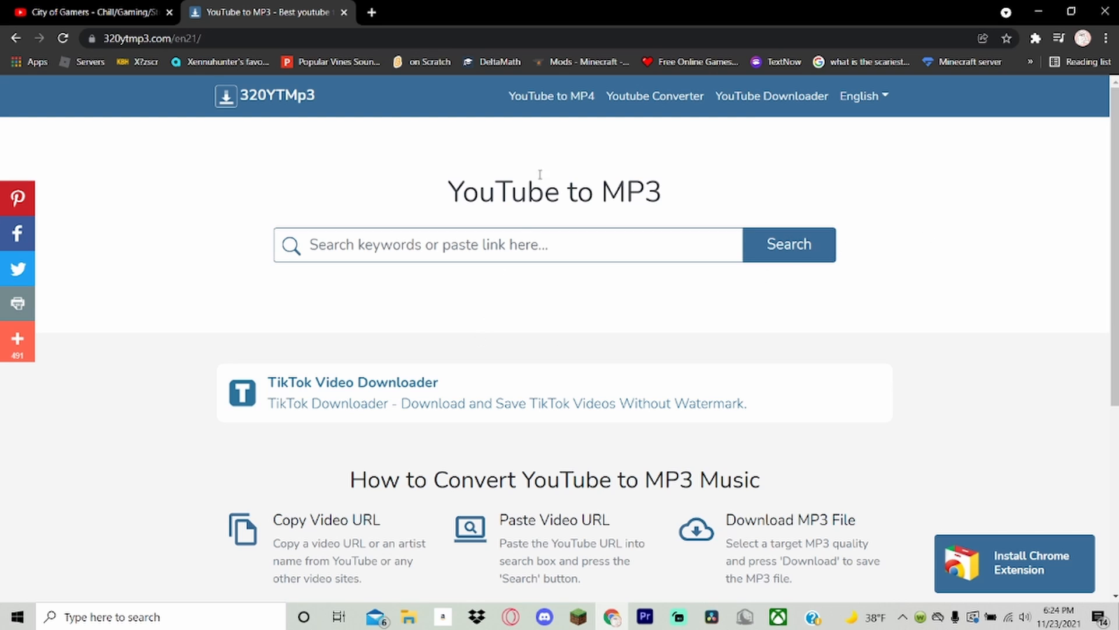
Look through the City of Gamers lofi mix's tracklist and the "music non copyrighted twitch" search results on YouTube.
click(106, 10)
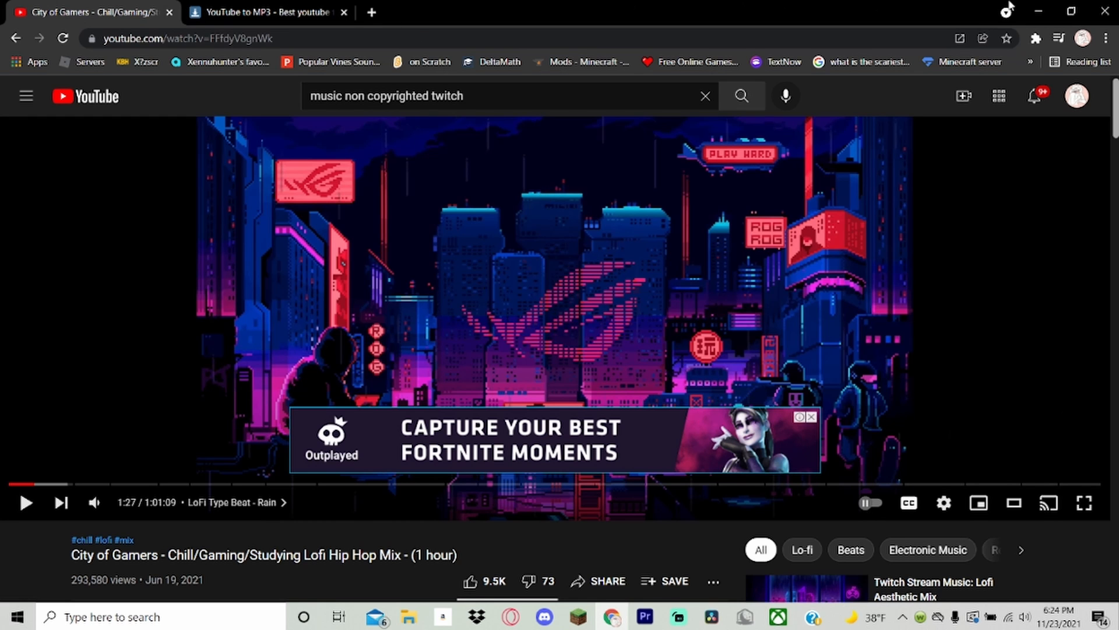
scroll(484, 290, down, 9)
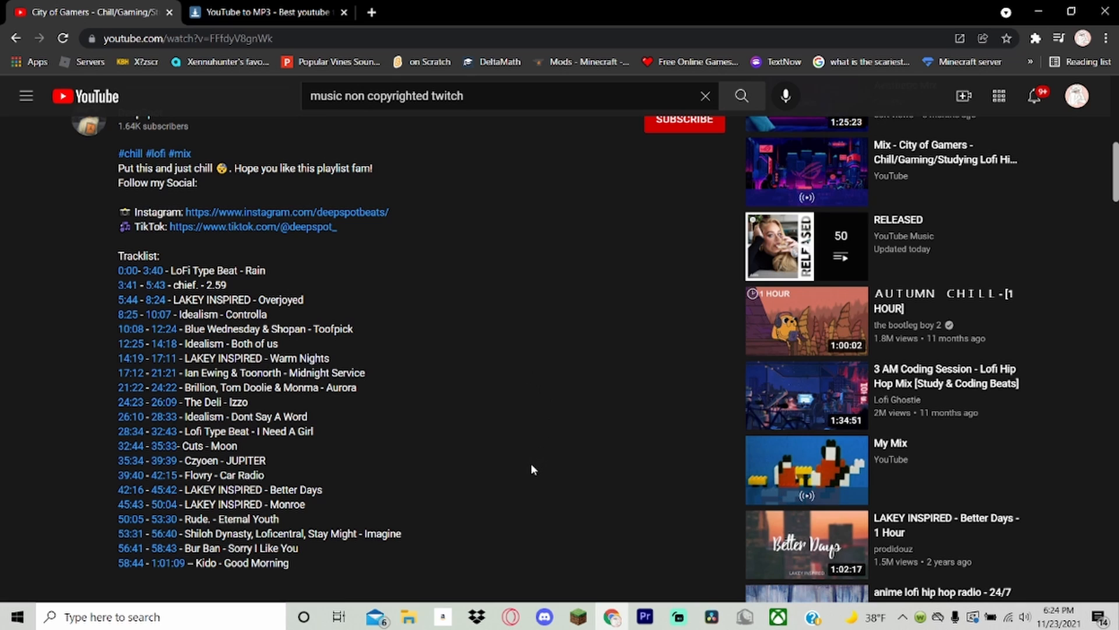
scroll(531, 463, up, 10)
click(978, 434)
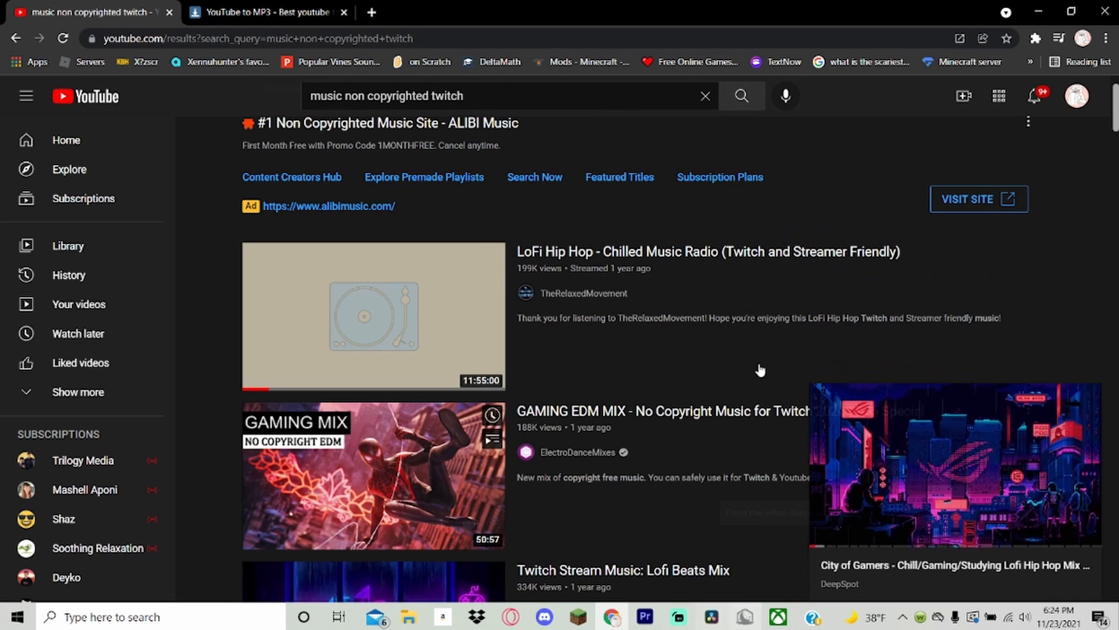
scroll(317, 414, down, 11)
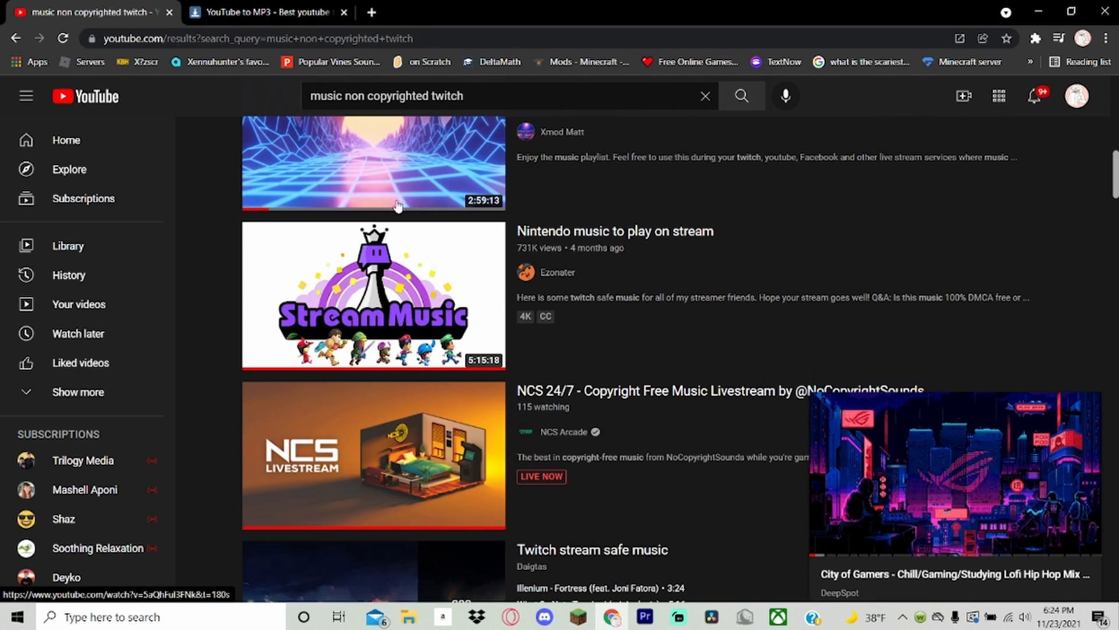
scroll(396, 205, down, 8)
Copy the web address of the YouTube video "DROWNING | Refesher's music with BASS".
click(263, 12)
click(93, 7)
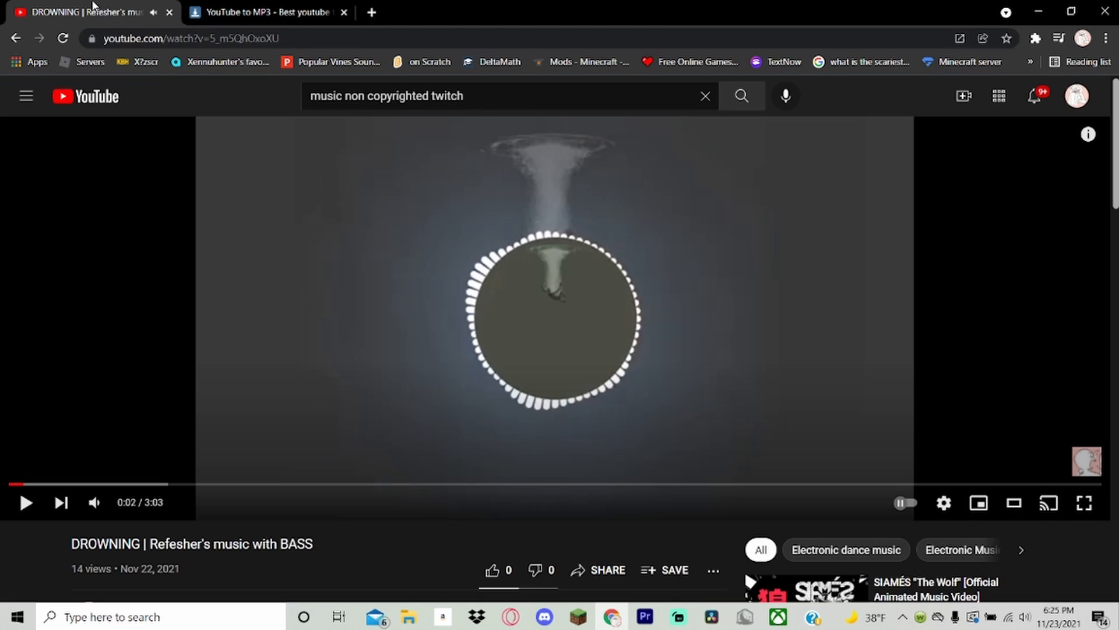
drag(281, 37, 88, 29)
key(ctrl+c)
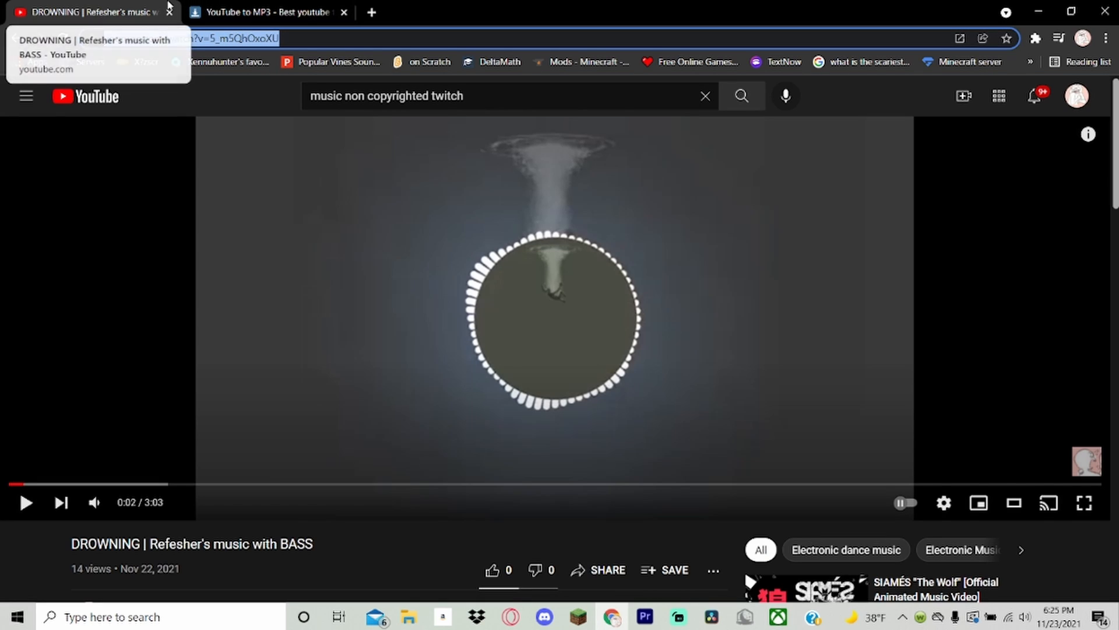
right_click(298, 39)
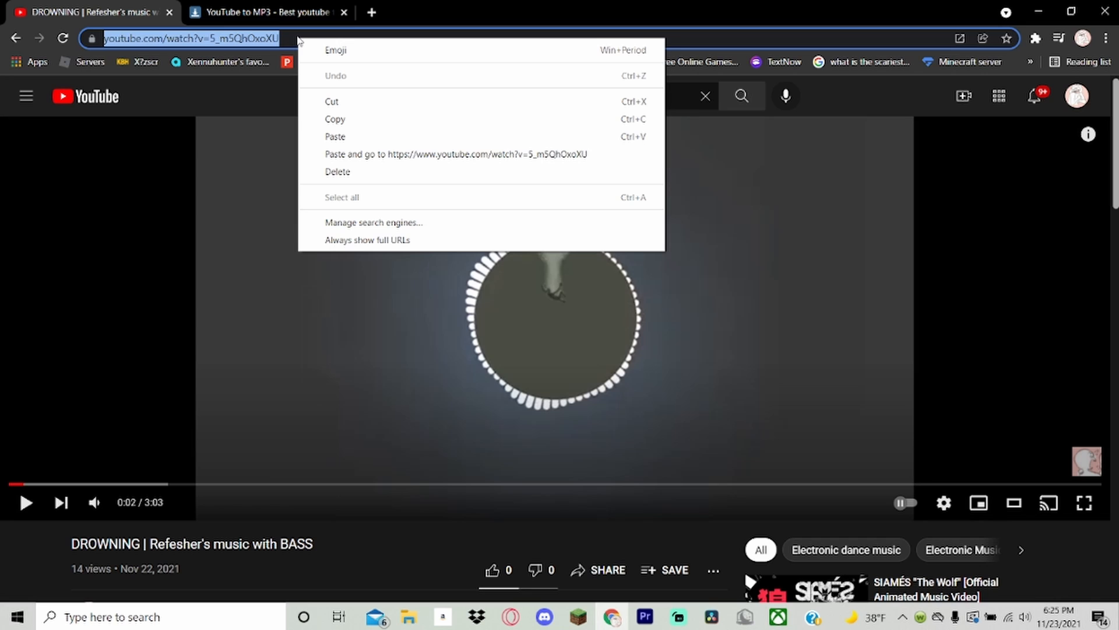
click(358, 121)
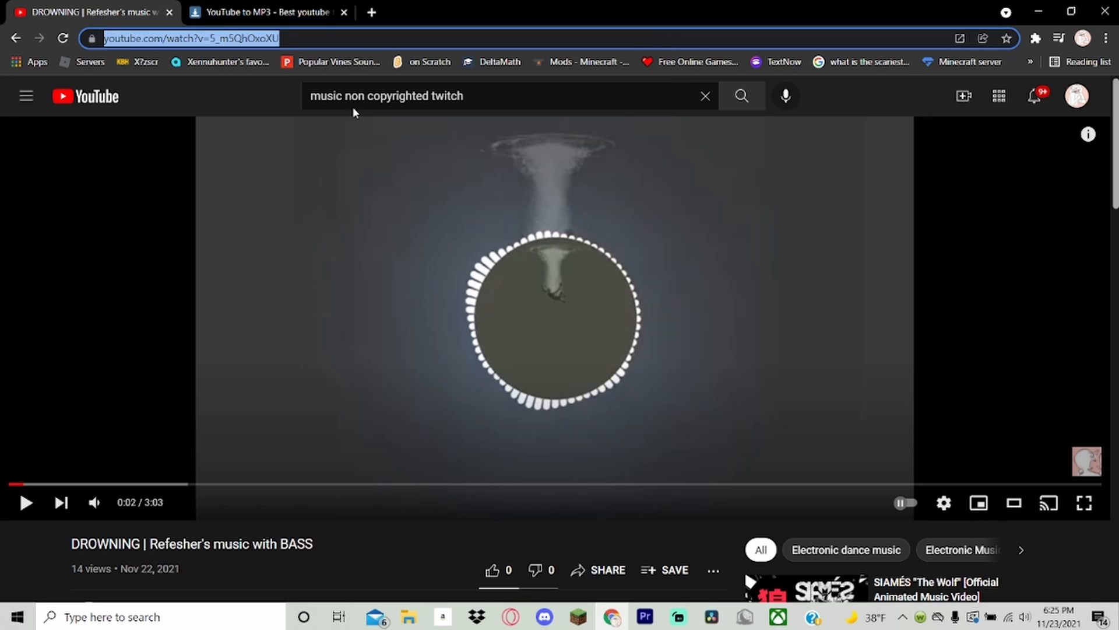
Switch to the 320YTMp3 page, paste the copied YouTube link into the converter, and search for it.
click(286, 6)
click(472, 245)
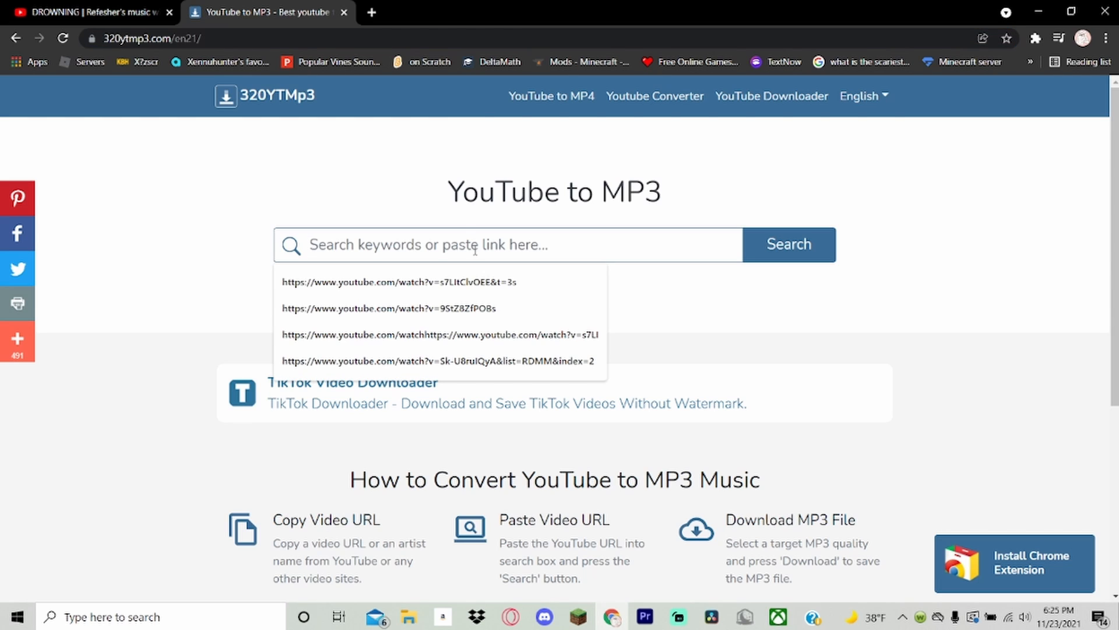
key(ctrl+v)
key(ctrl+z)
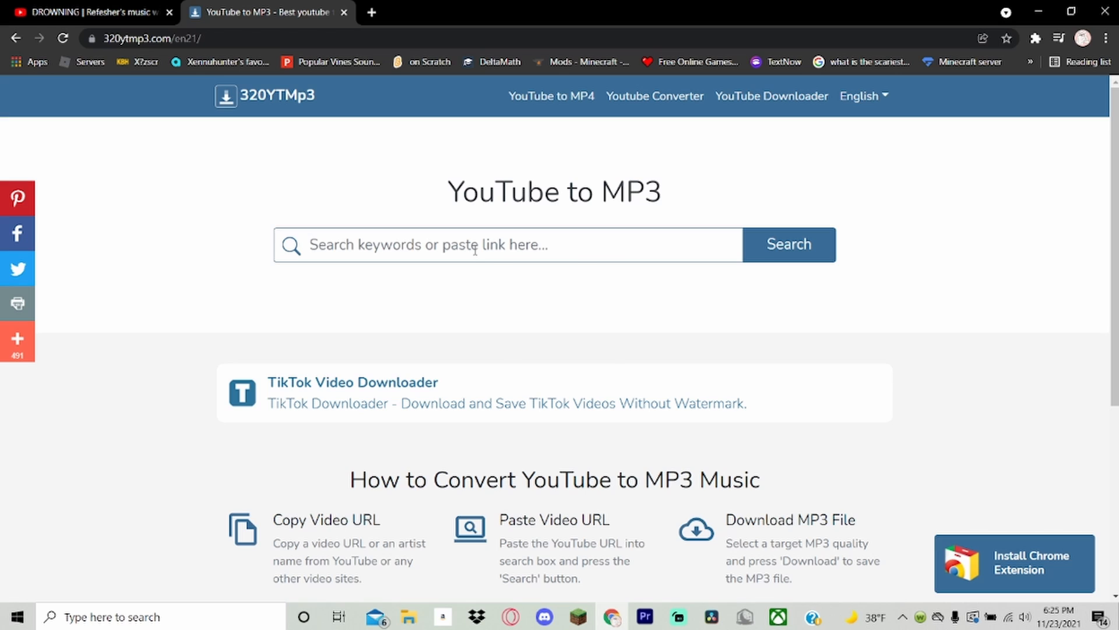
right_click(475, 249)
click(517, 366)
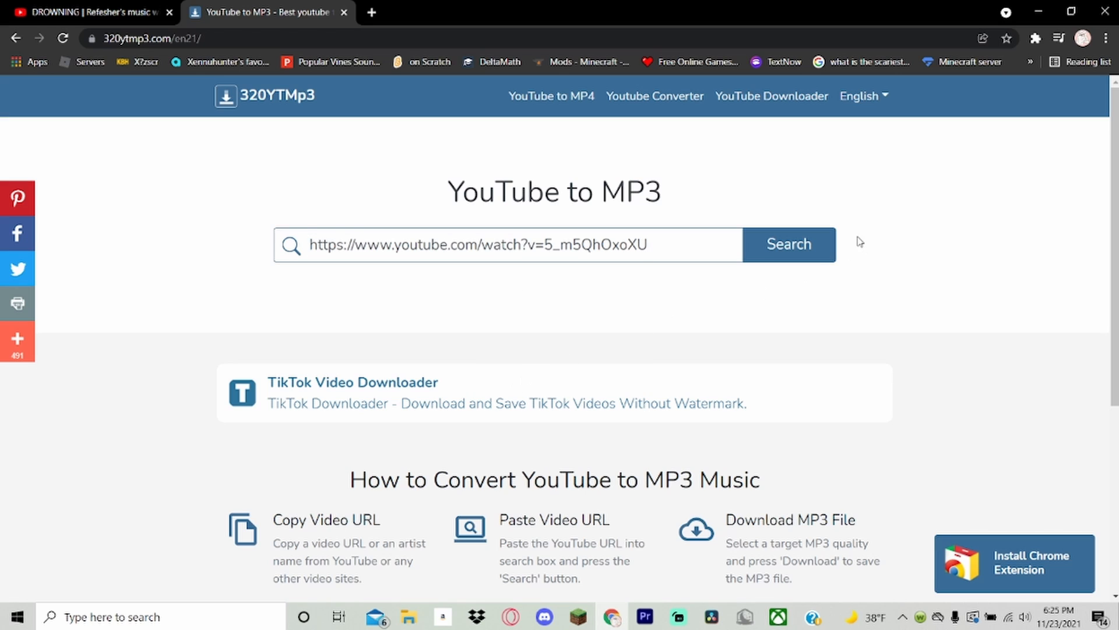
click(800, 247)
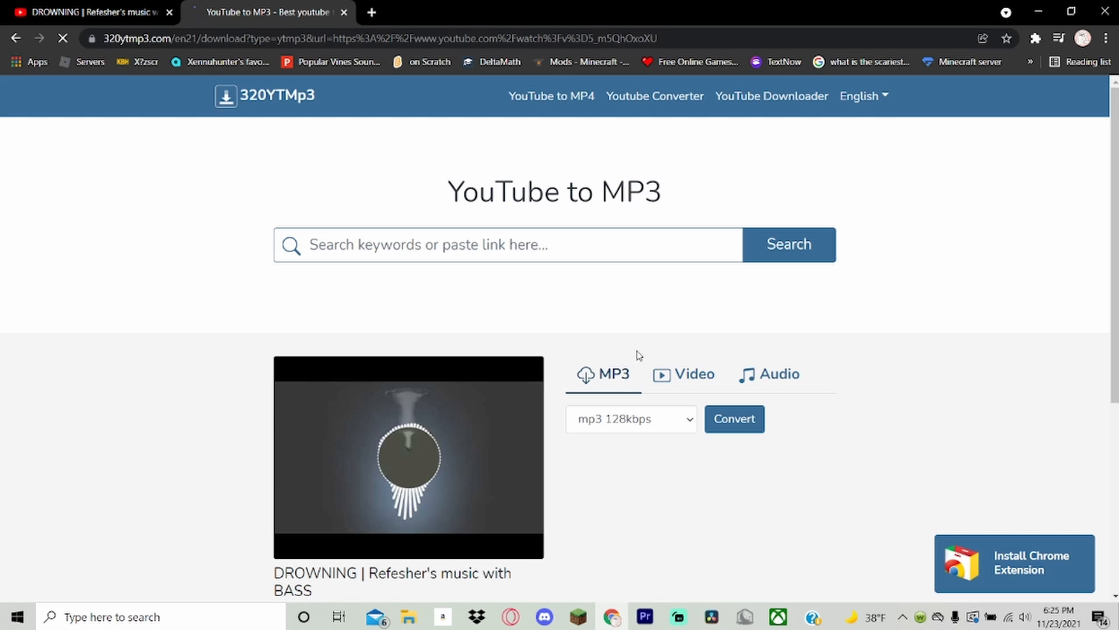
Convert the DROWNING video to mp3 128kbps, download the file, and dismiss the browser extension adverts.
click(755, 435)
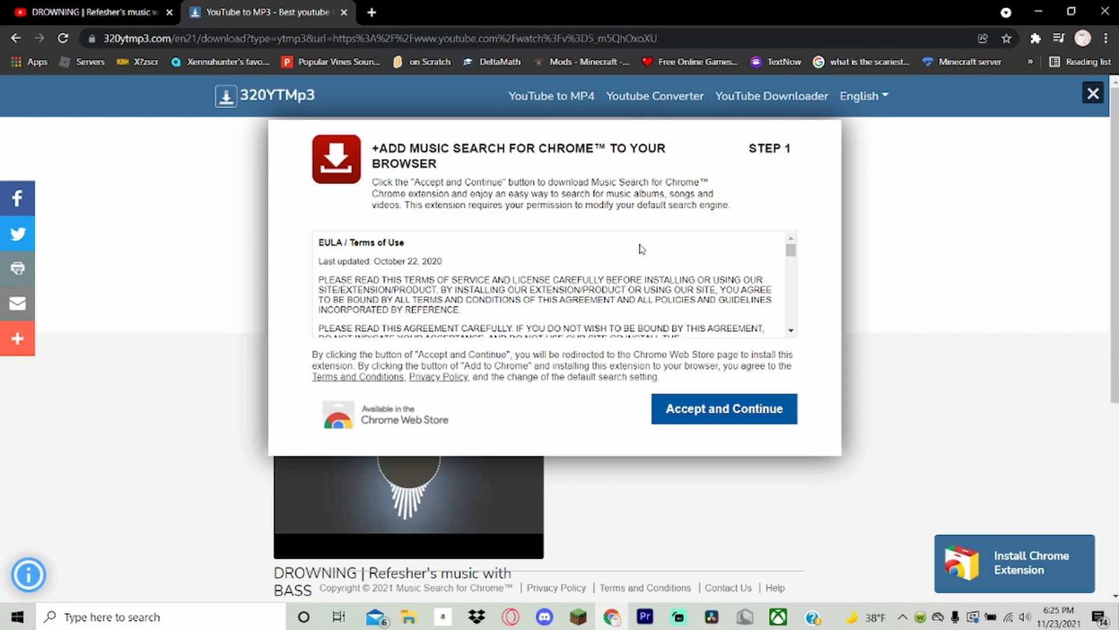
click(1094, 95)
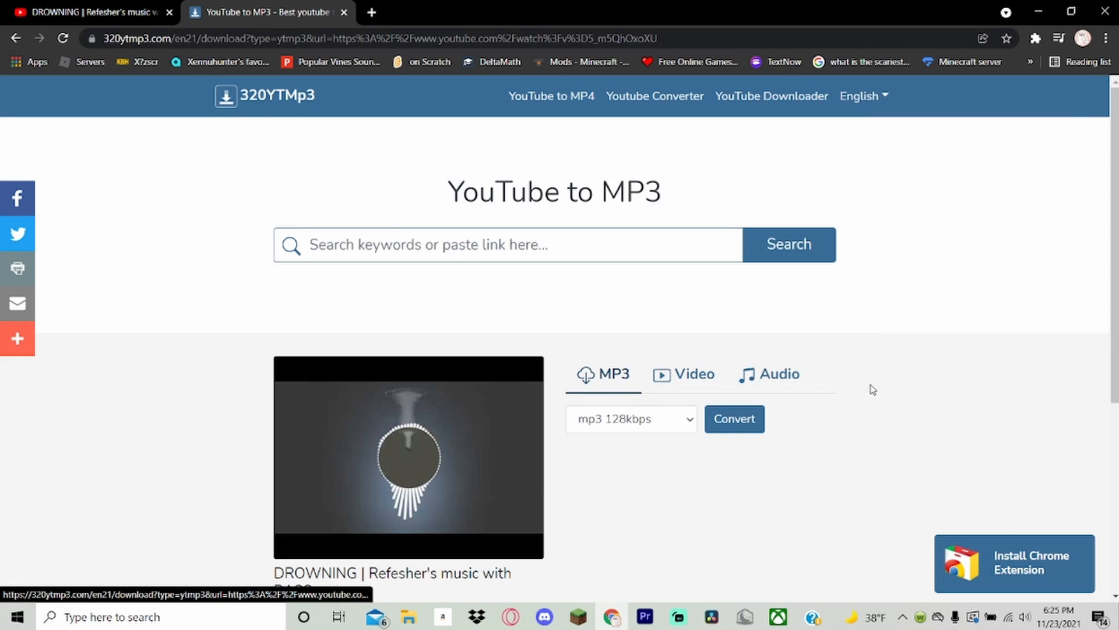
click(736, 421)
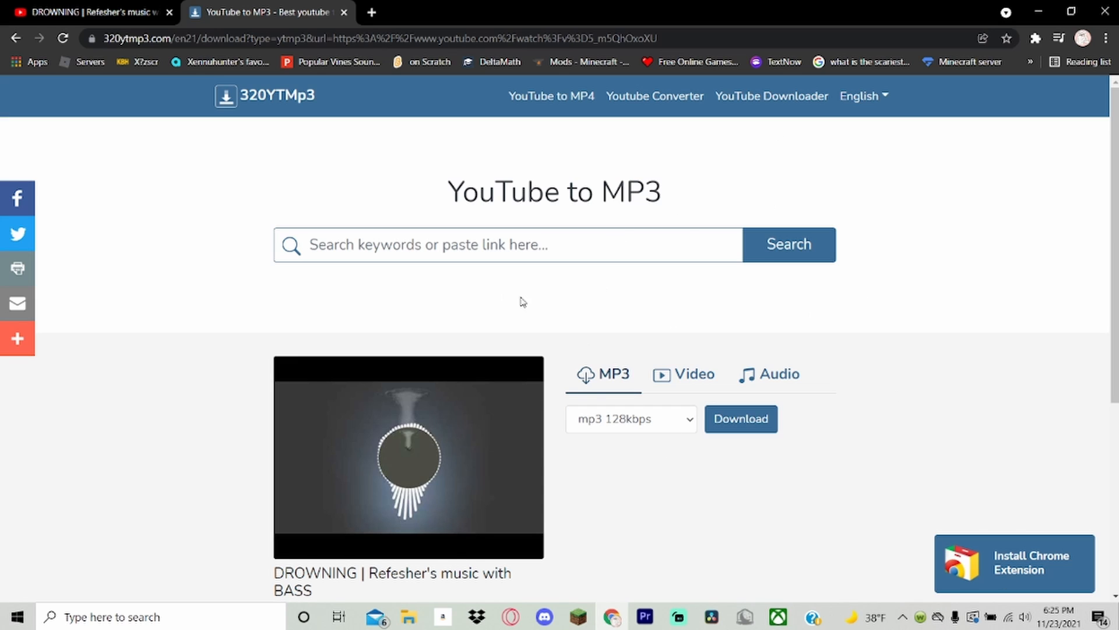
click(756, 428)
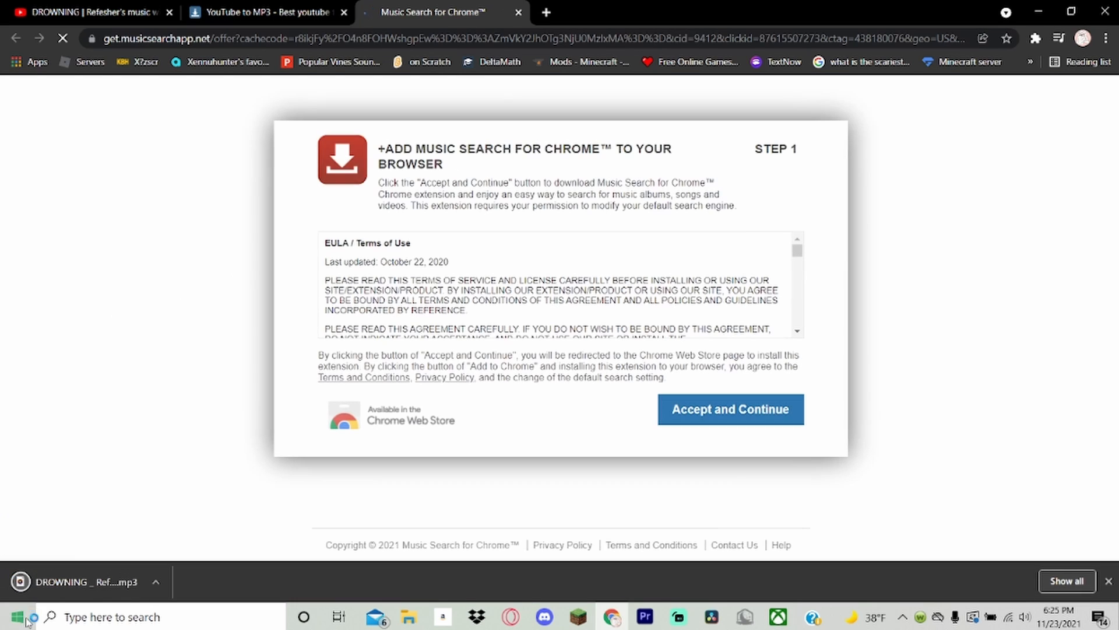
click(519, 13)
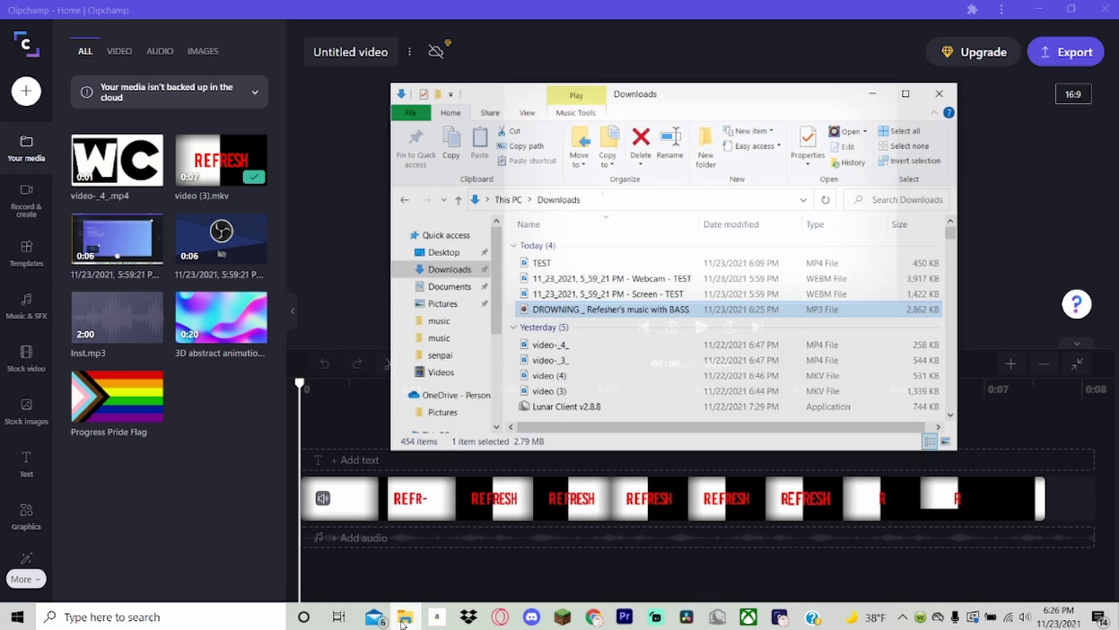
Import the DROWNING MP3 from Downloads into Clipchamp, place it at the start of the audio track, and play the project.
drag(607, 303, 175, 408)
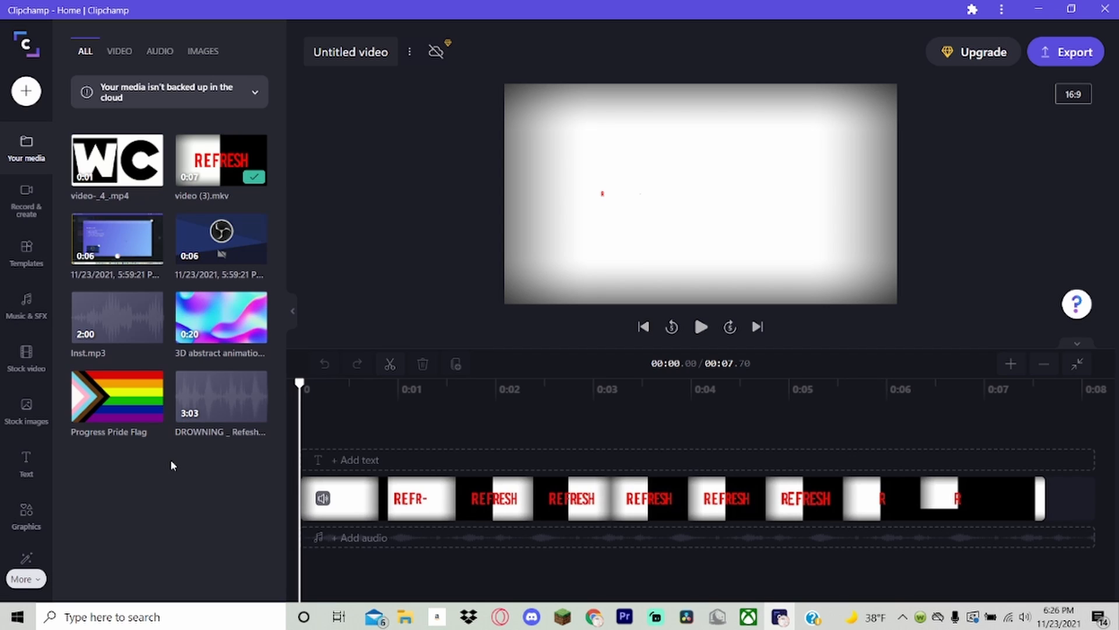
drag(188, 414, 306, 533)
key(space)
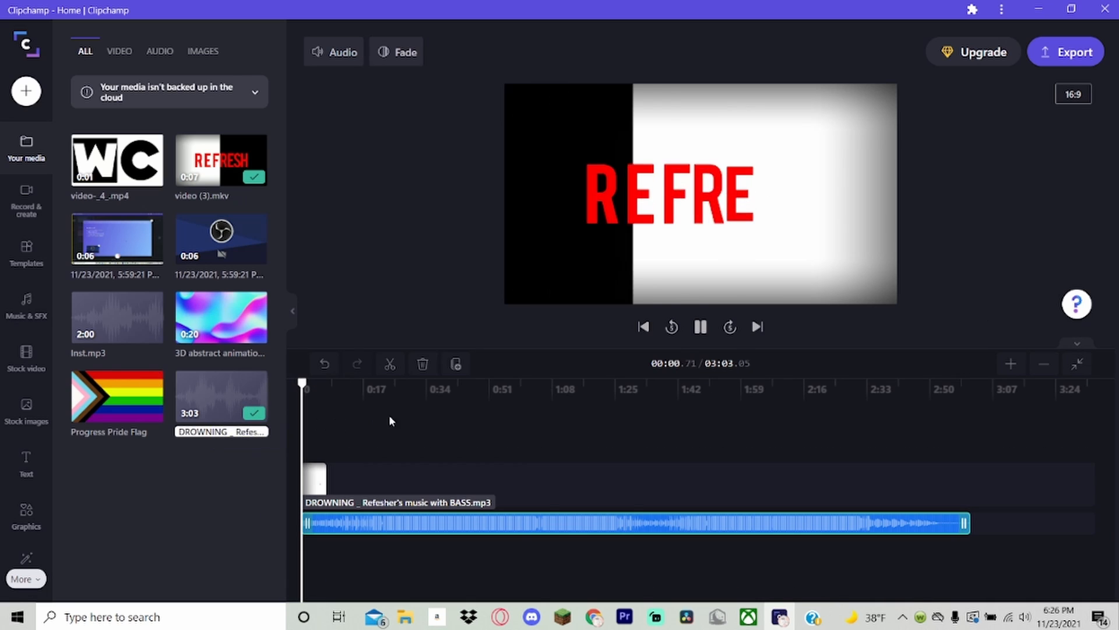
Raise the DROWNING audio clip's track volume and view its fade settings.
click(327, 51)
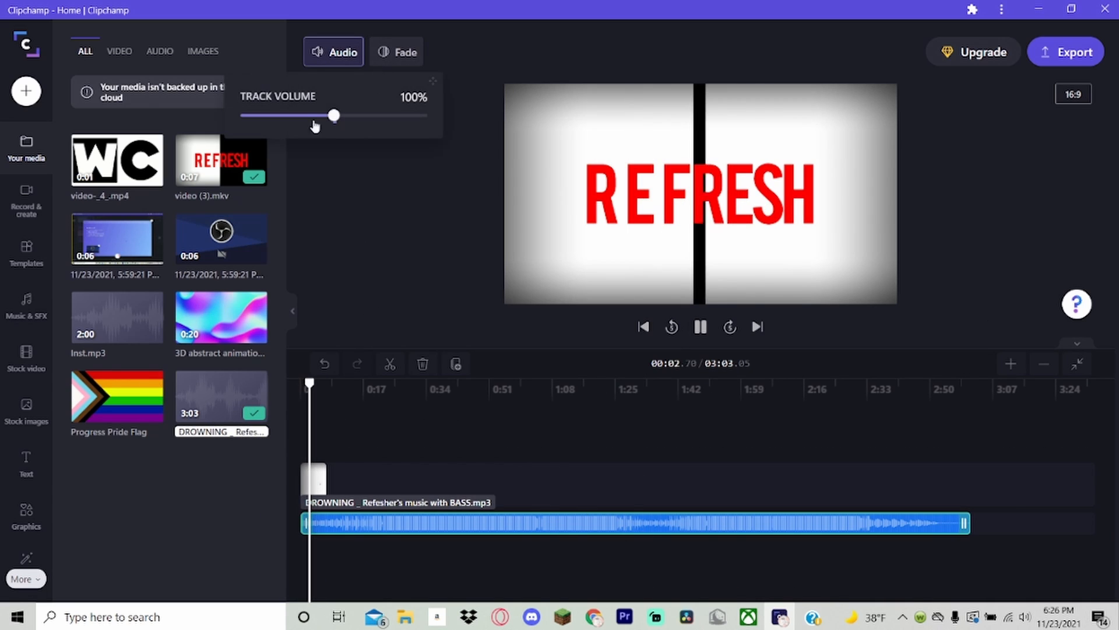
drag(334, 115, 490, 114)
click(383, 52)
click(333, 52)
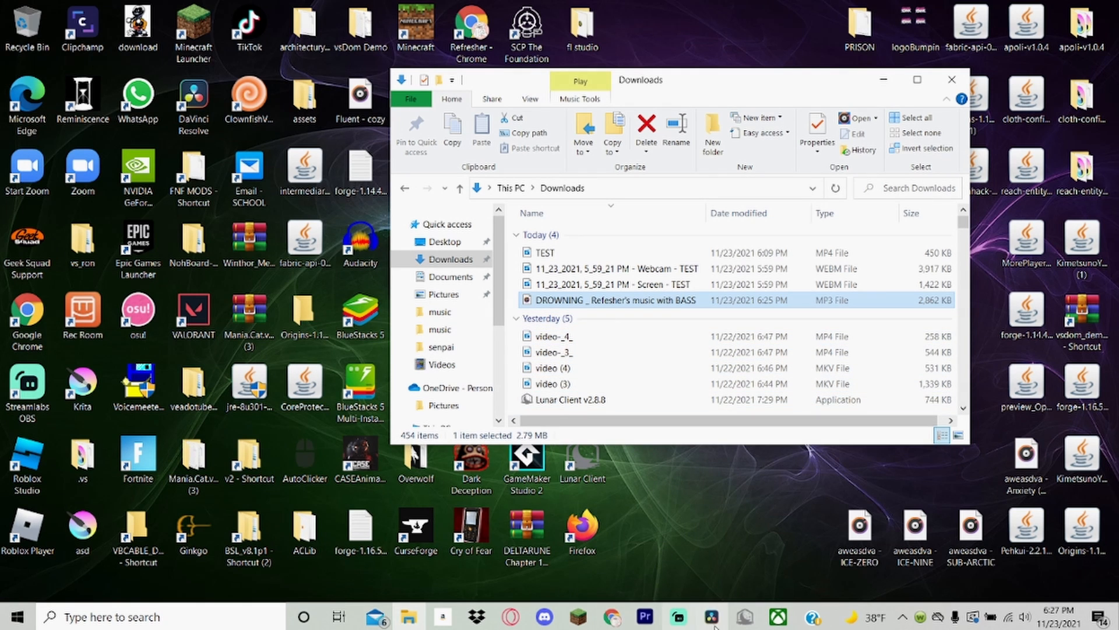
click(679, 617)
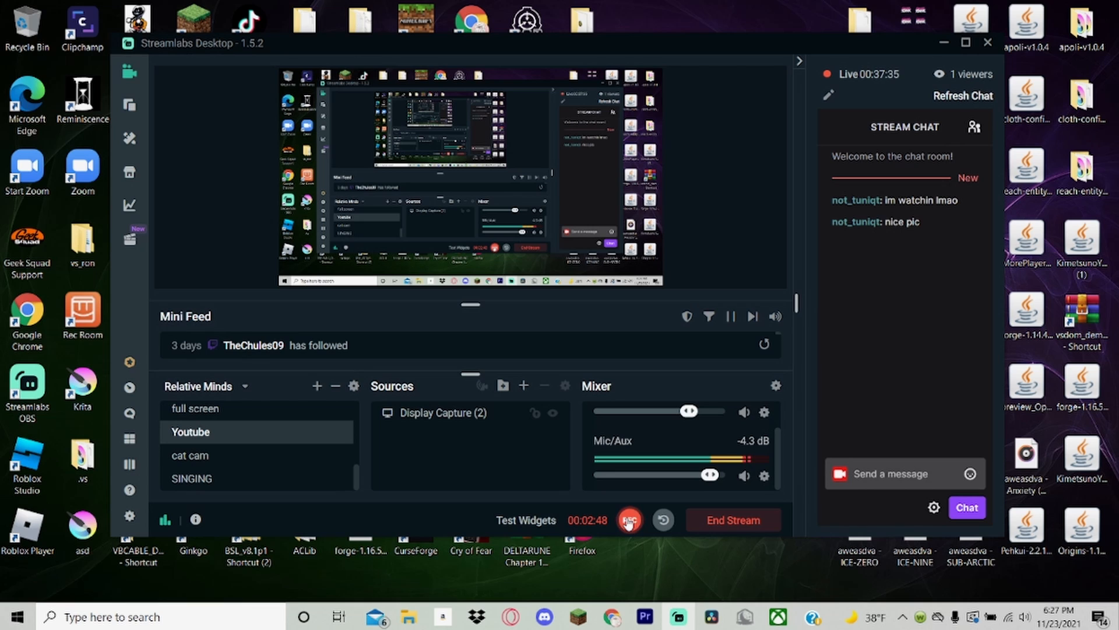